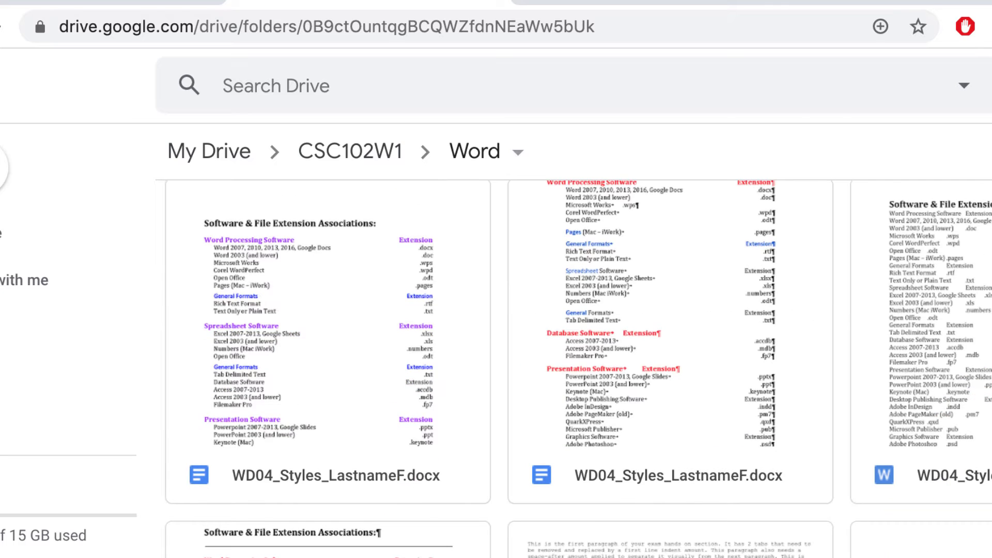
# - Open WD02_resume_LastnameF.docx from the Word folder with Google Docs
pyautogui.scroll(-5, 433, 428)
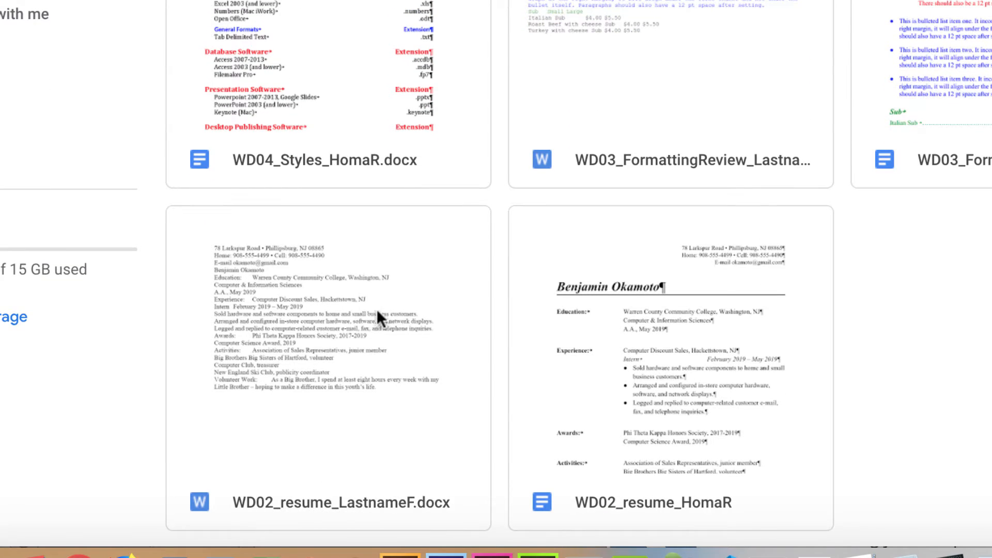
pyautogui.doubleClick(307, 317)
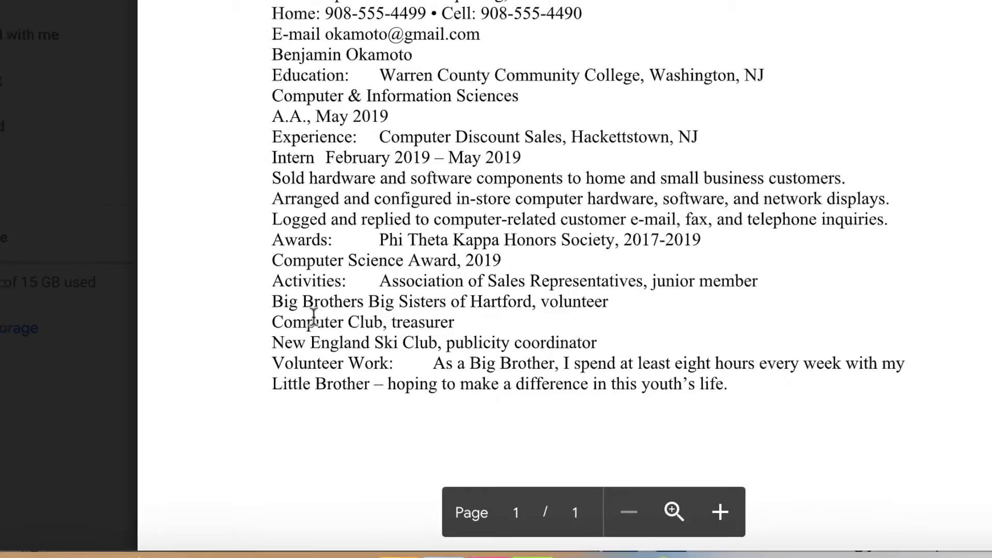
pyautogui.click(607, 62)
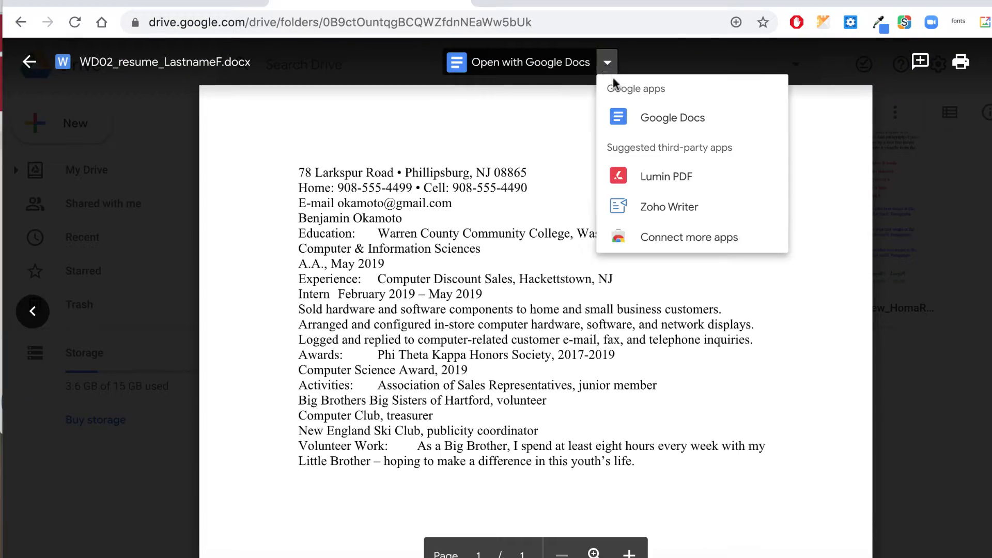
pyautogui.click(626, 118)
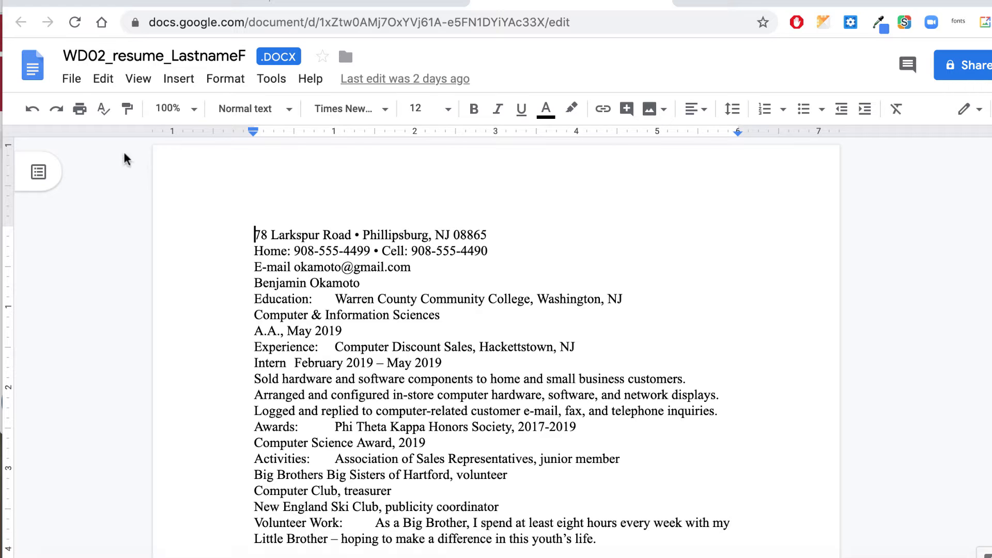
# - Save the resume as a Google Docs file and replace LastnameF in its title with the author's surname, first initial and 2
pyautogui.click(70, 77)
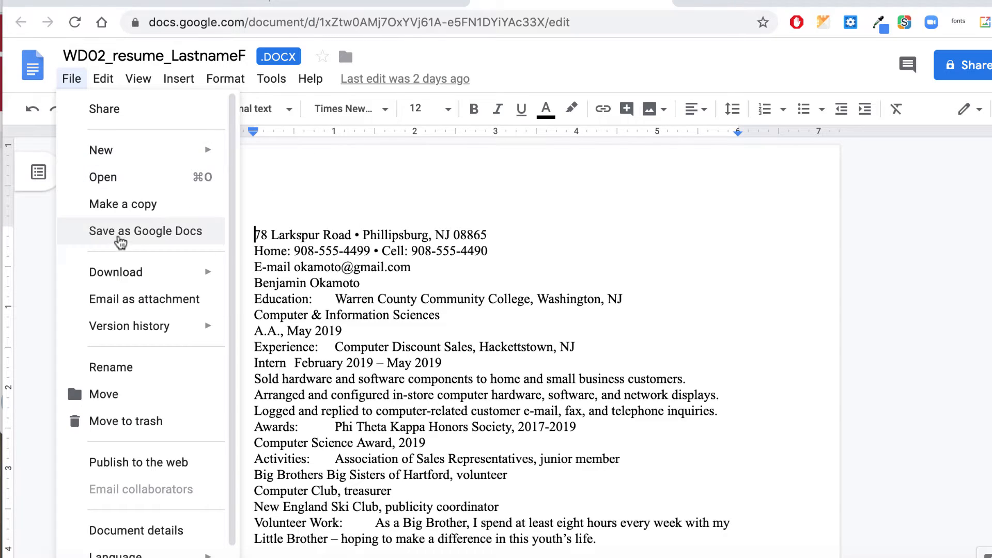
pyautogui.click(120, 241)
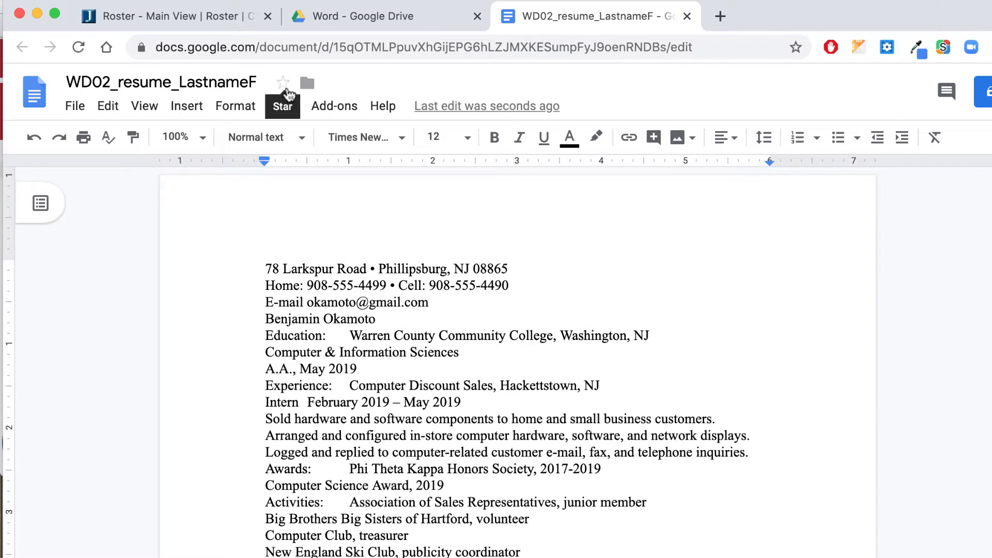
pyautogui.click(250, 83)
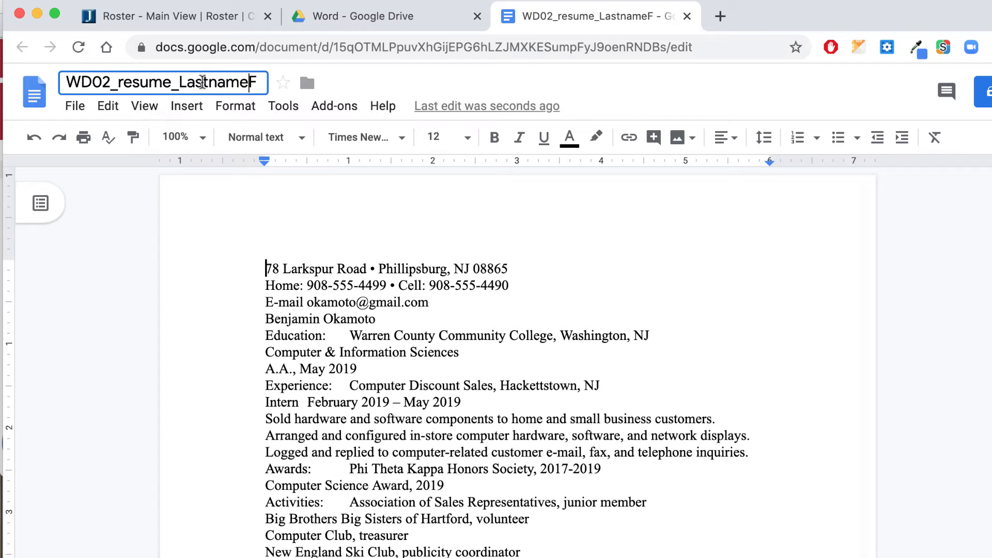
pyautogui.moveTo(180, 81); pyautogui.dragTo(256, 76)
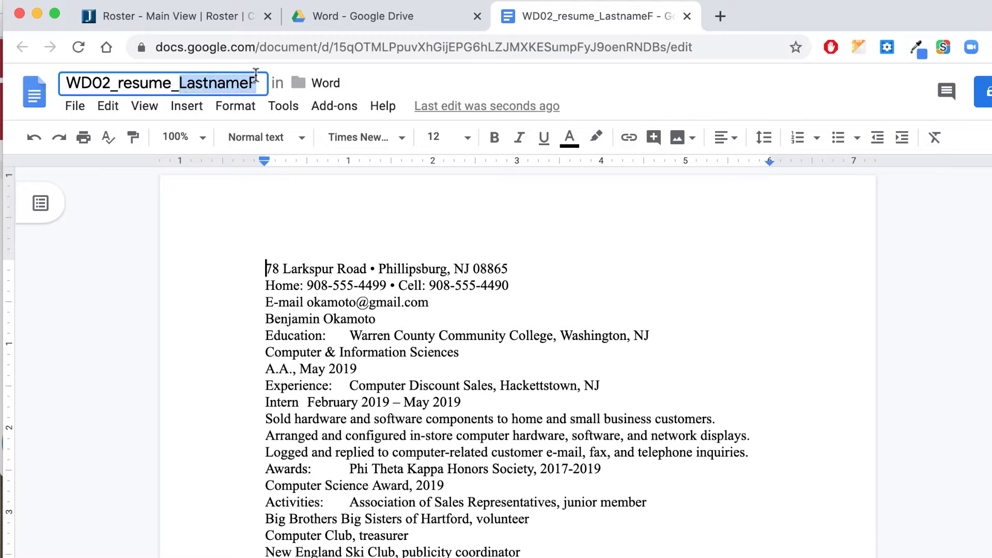
pyautogui.write('HomaR2')
pyautogui.press('Return')
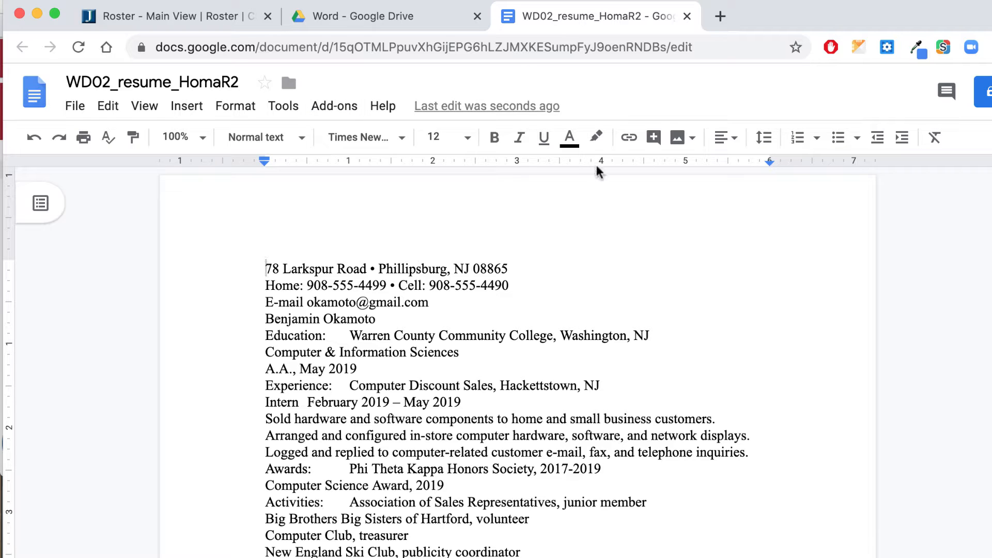
# - Find the Show add-on in the G Suite Marketplace and uninstall it
pyautogui.click(346, 108)
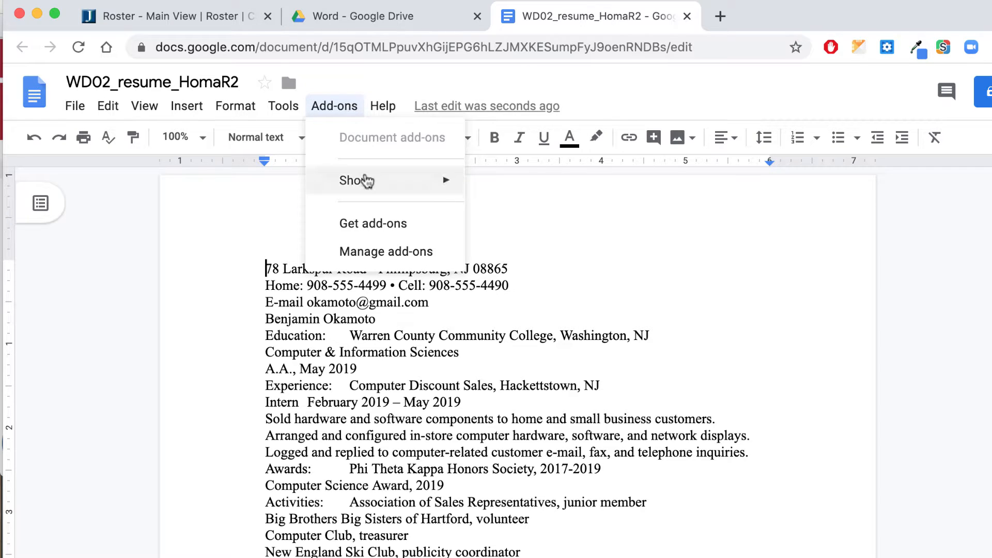
pyautogui.moveTo(364, 190)
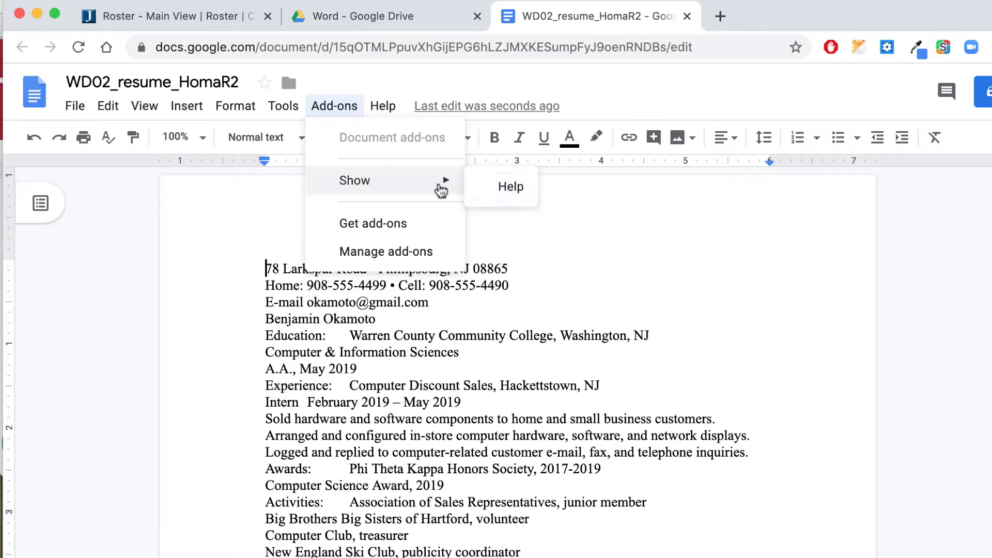
pyautogui.click(393, 225)
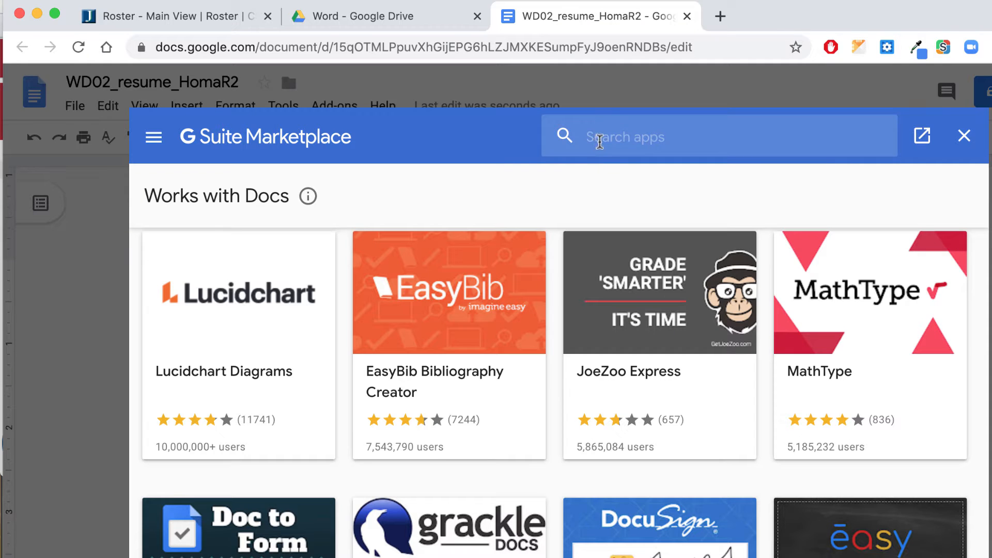
pyautogui.click(597, 137)
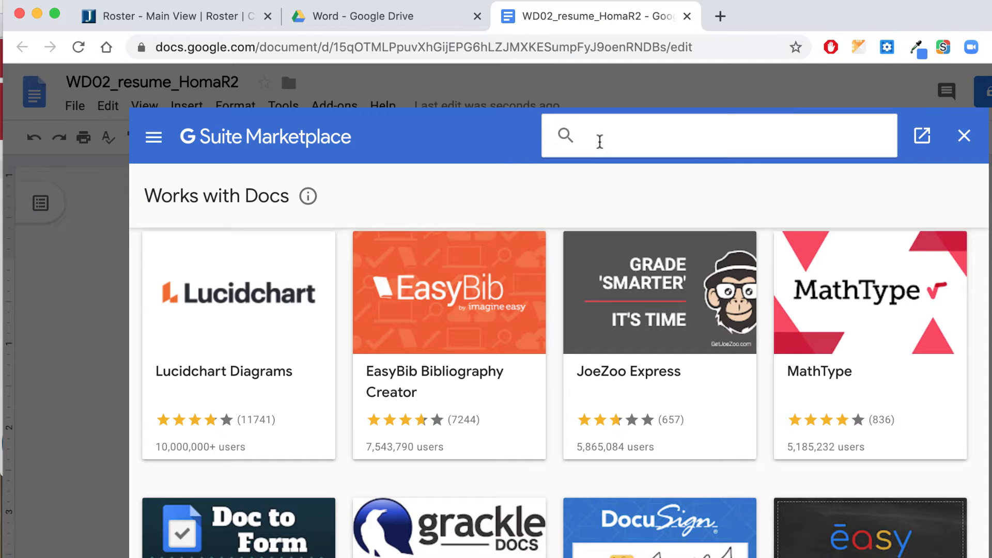
pyautogui.write('SHow')
pyautogui.press('Return')
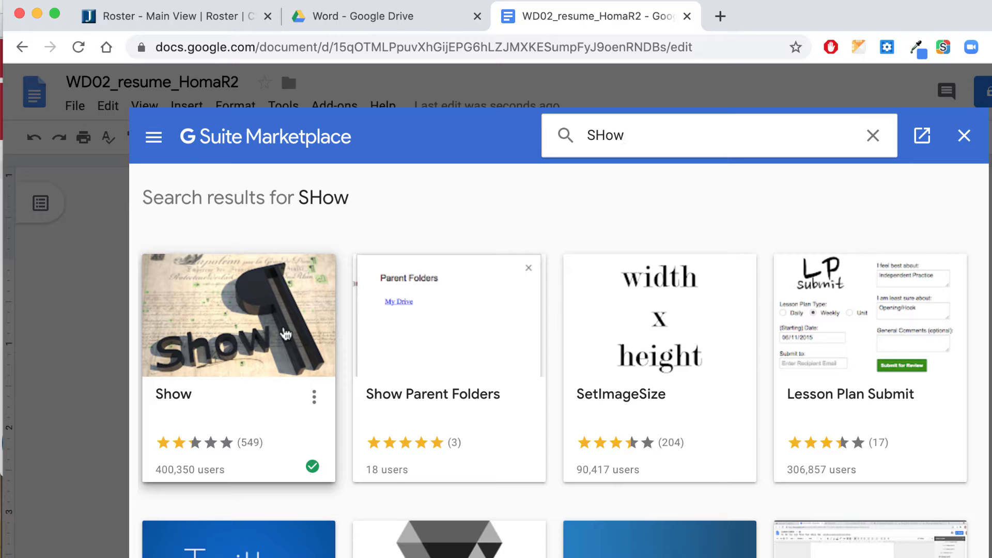
pyautogui.click(286, 333)
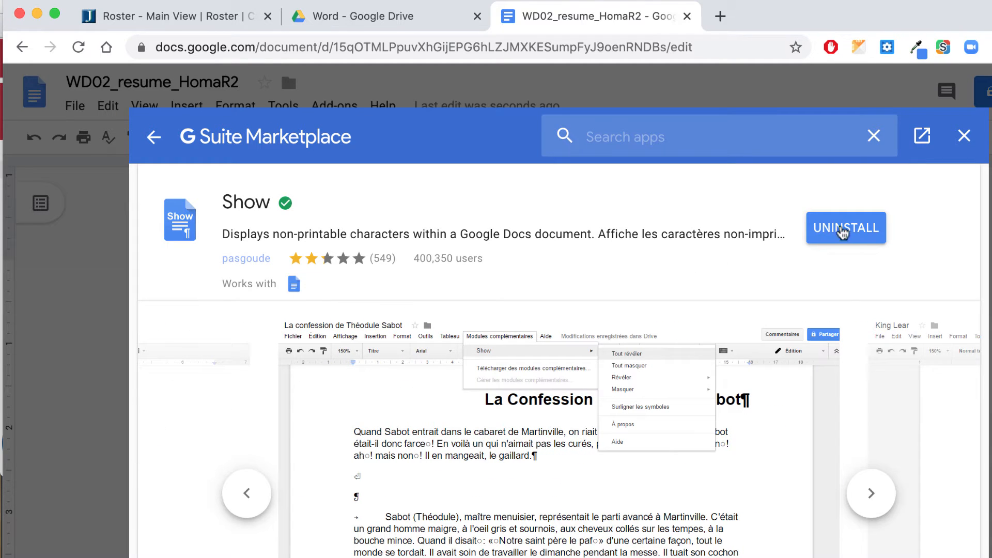
pyautogui.click(841, 230)
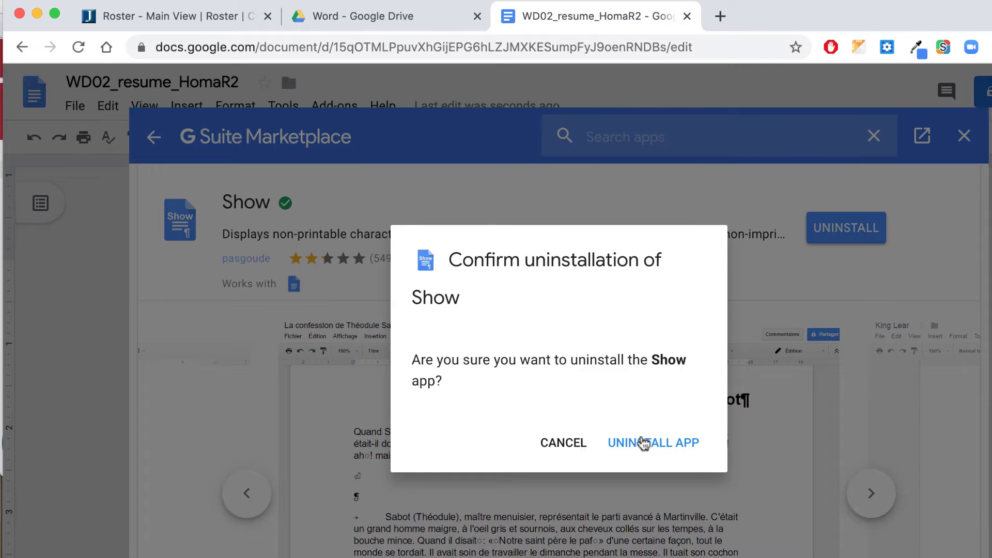
pyautogui.click(642, 443)
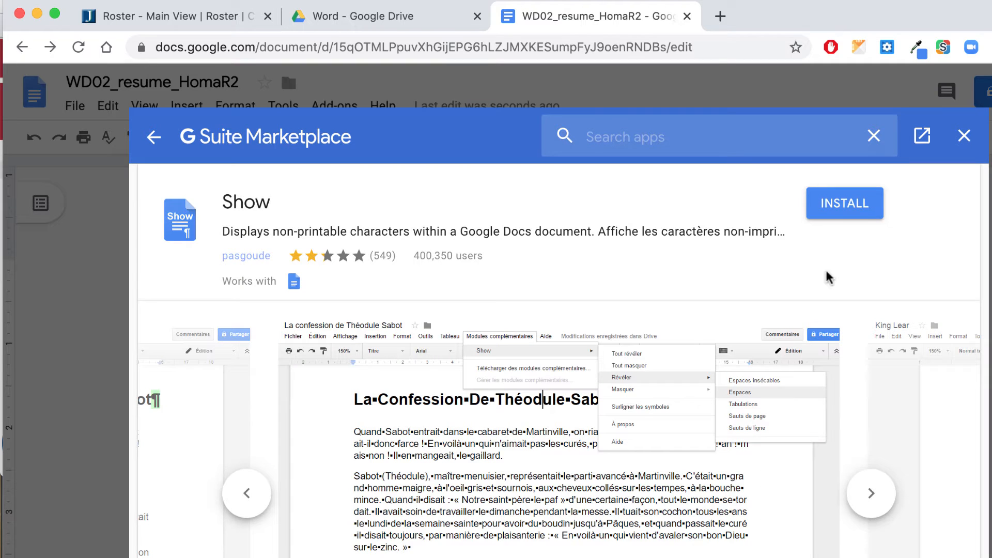
# - Install the Show add-on using the listed Google account, allow its access, and return to the document
pyautogui.click(844, 204)
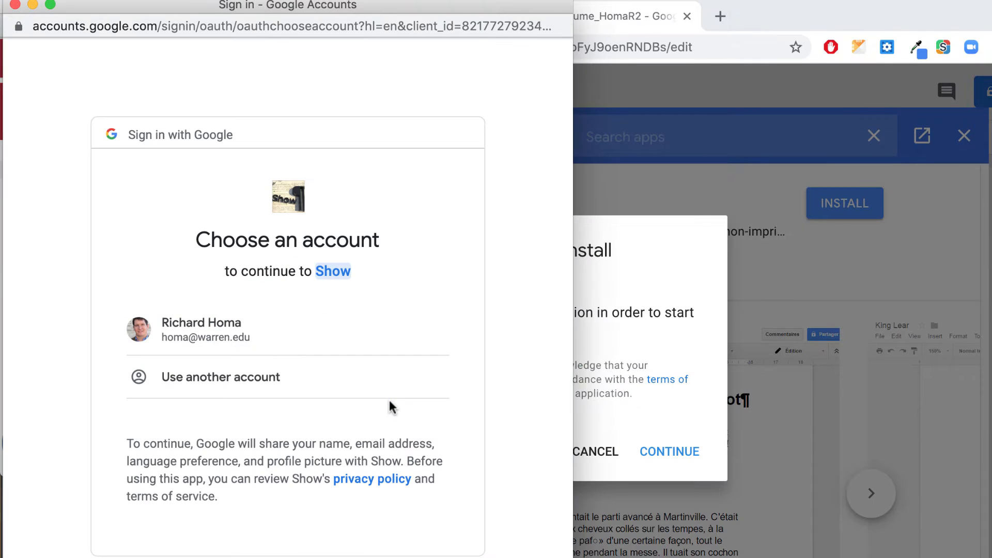
pyautogui.click(248, 326)
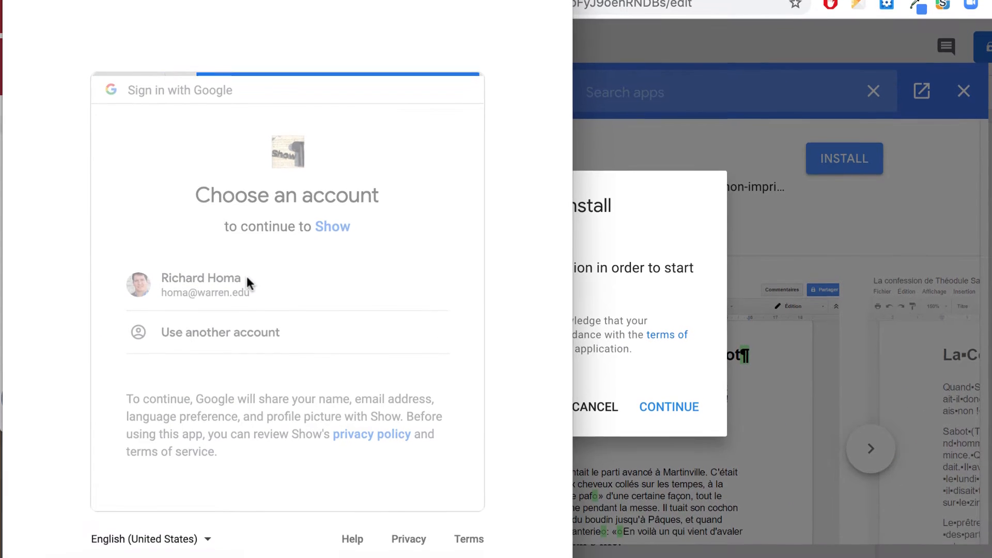
pyautogui.click(409, 512)
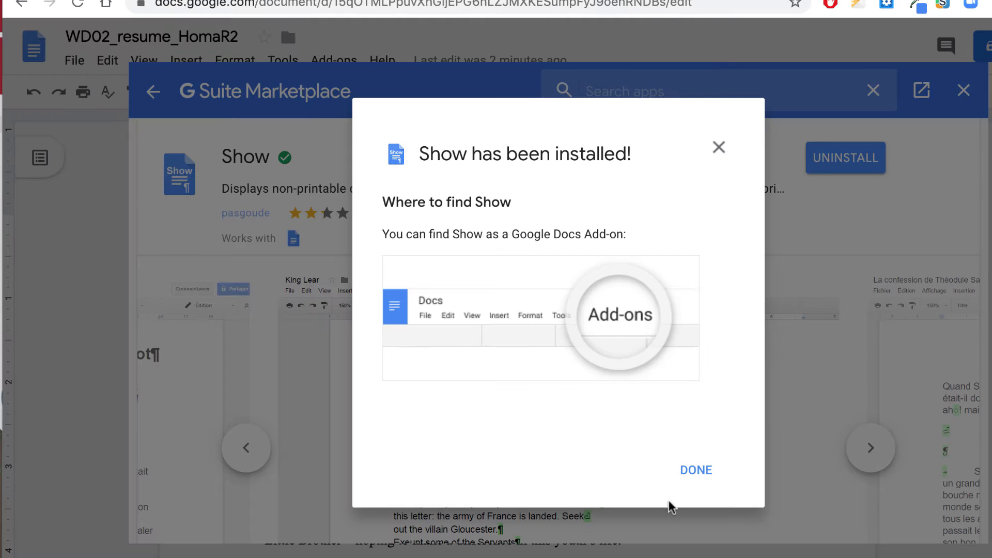
pyautogui.click(687, 468)
pyautogui.click(963, 92)
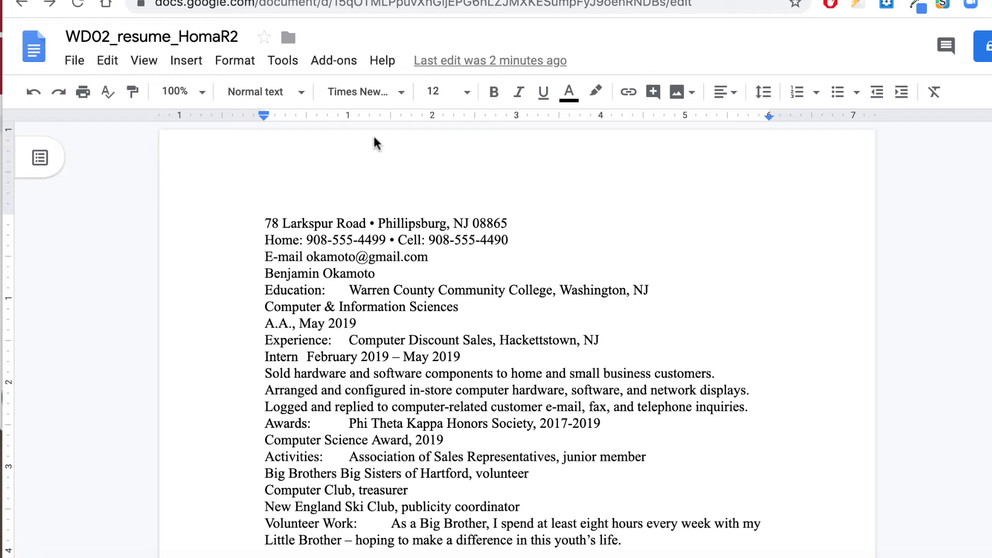
# - Display all non-printing characters in the resume using the Show add-on
pyautogui.click(335, 60)
pyautogui.moveTo(339, 139)
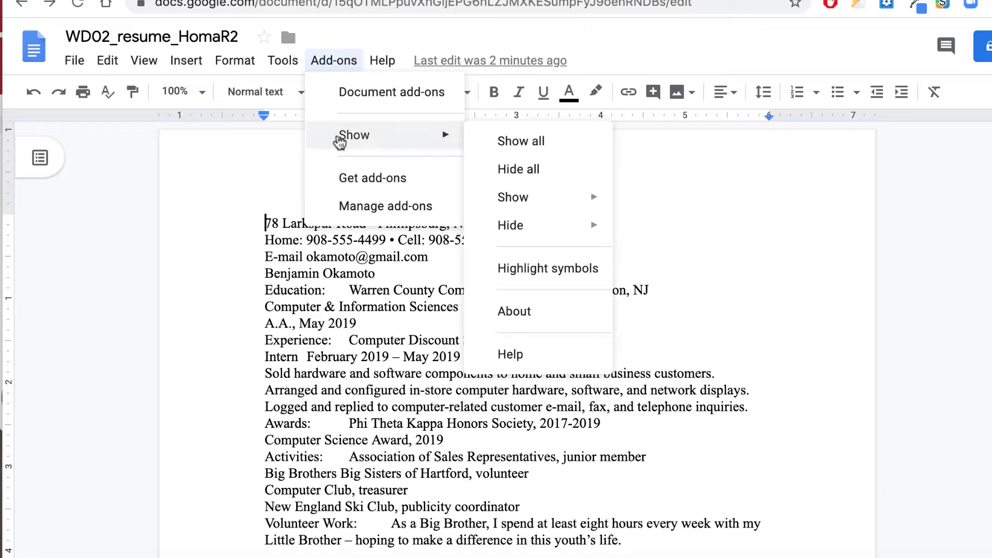
pyautogui.moveTo(522, 196)
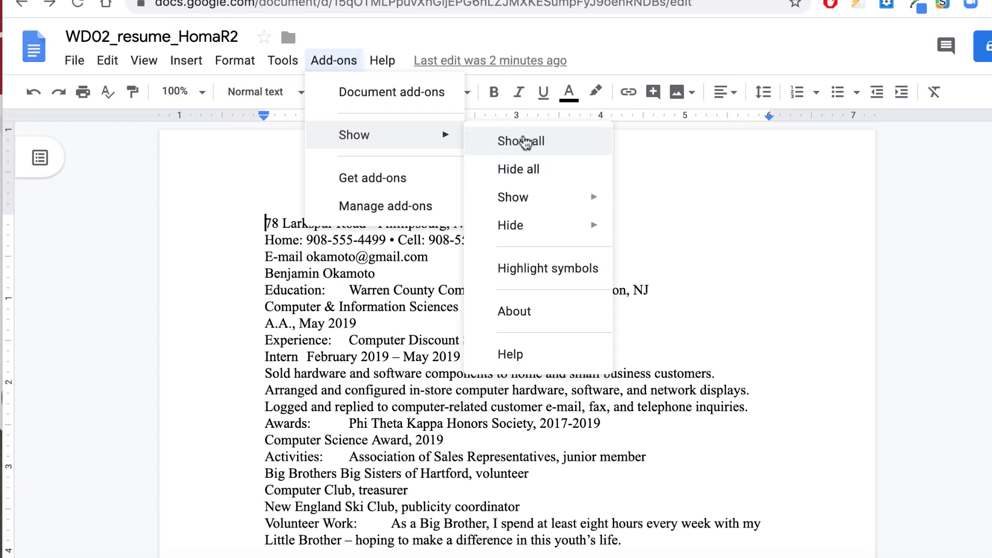
pyautogui.click(525, 142)
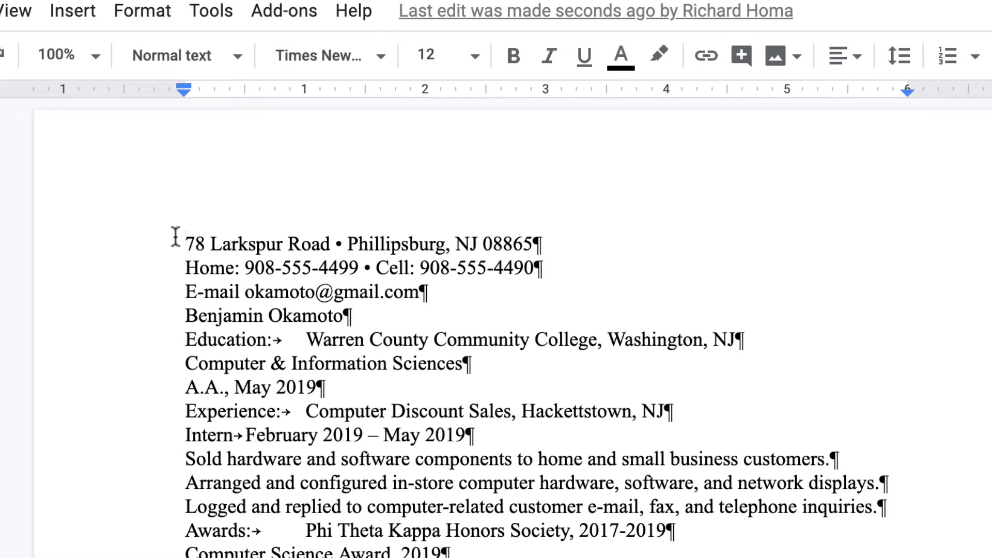
# - Set the three contact lines at the start of the resume to 11 pt and right-align them
pyautogui.moveTo(185, 241); pyautogui.dragTo(501, 288)
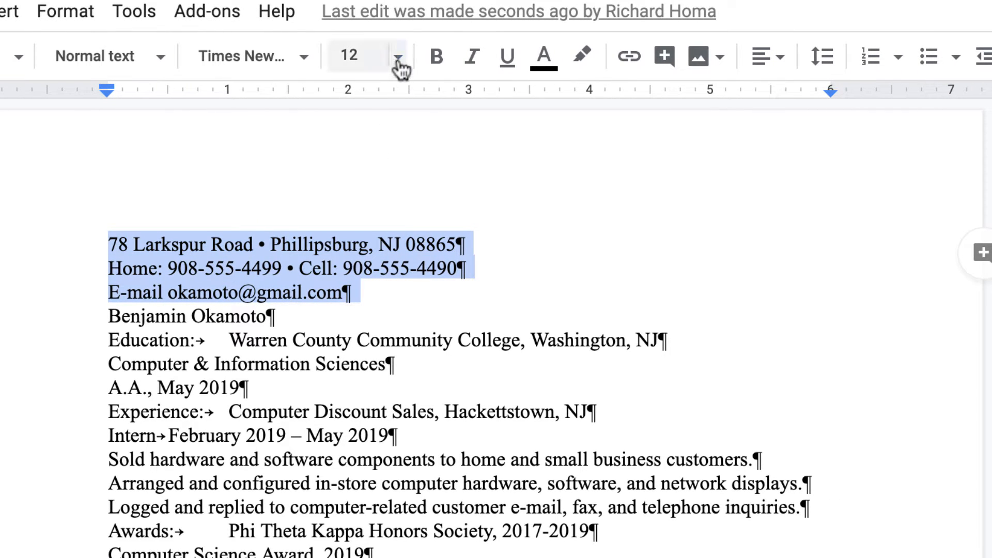
pyautogui.click(399, 64)
pyautogui.click(356, 219)
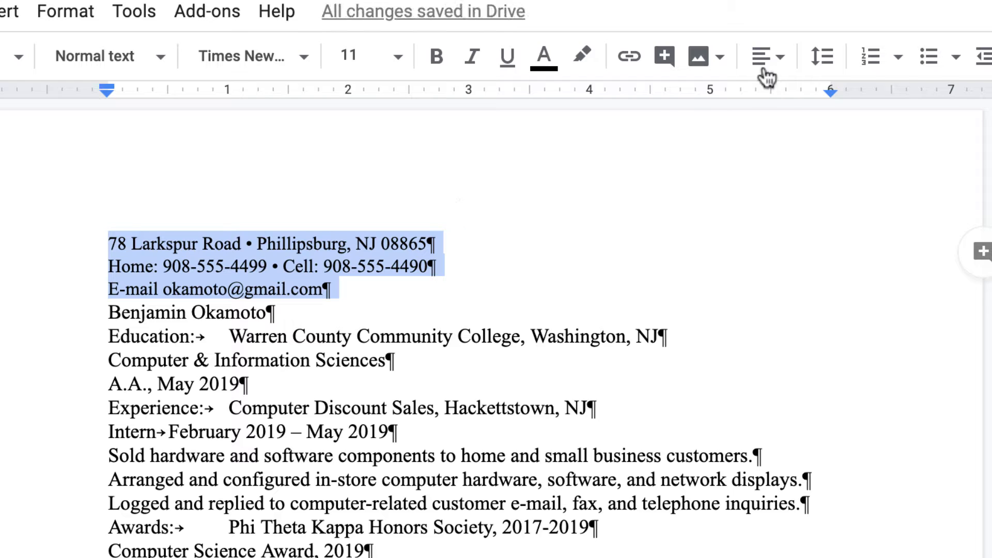
pyautogui.click(781, 61)
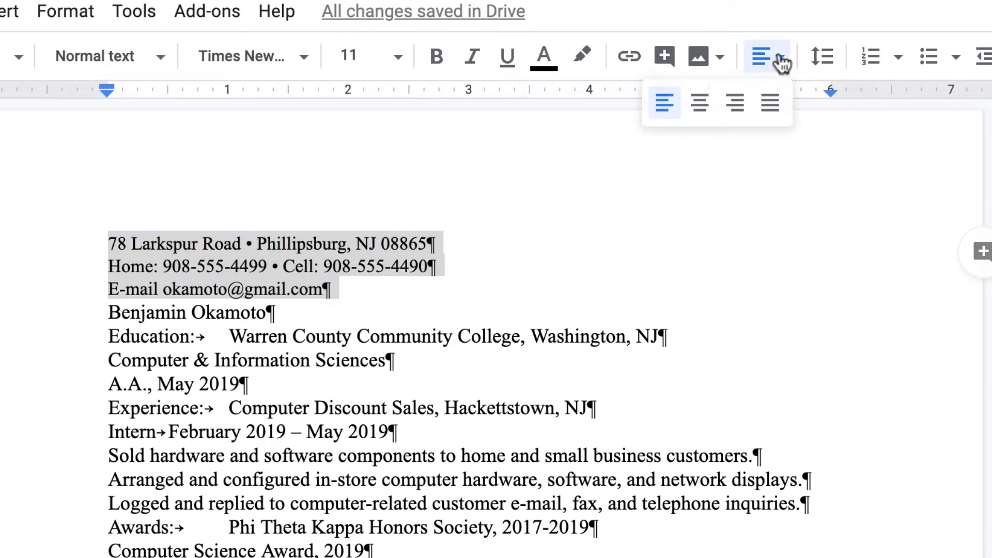
pyautogui.click(735, 103)
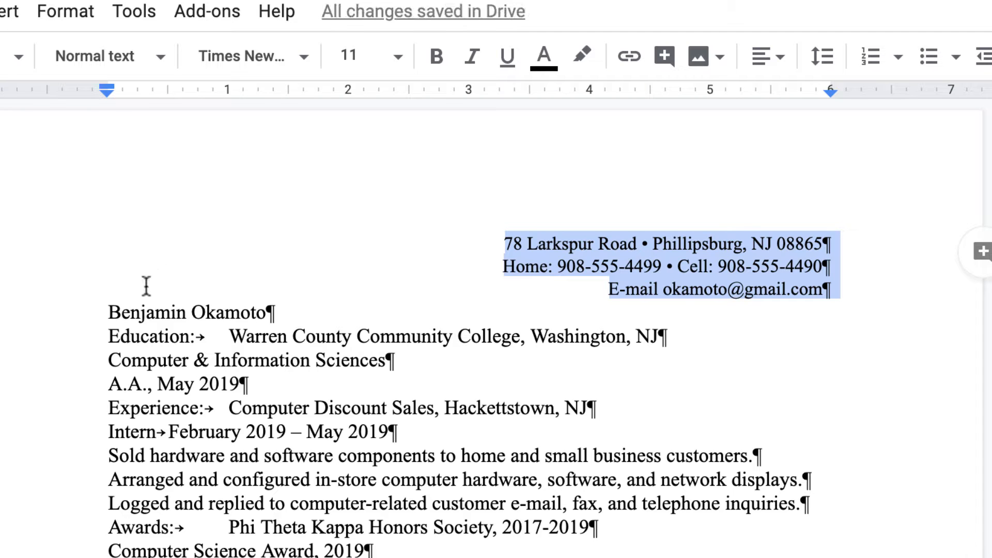
# - Format the applicant's name line in 24 pt bold italic
pyautogui.moveTo(106, 312); pyautogui.dragTo(313, 307)
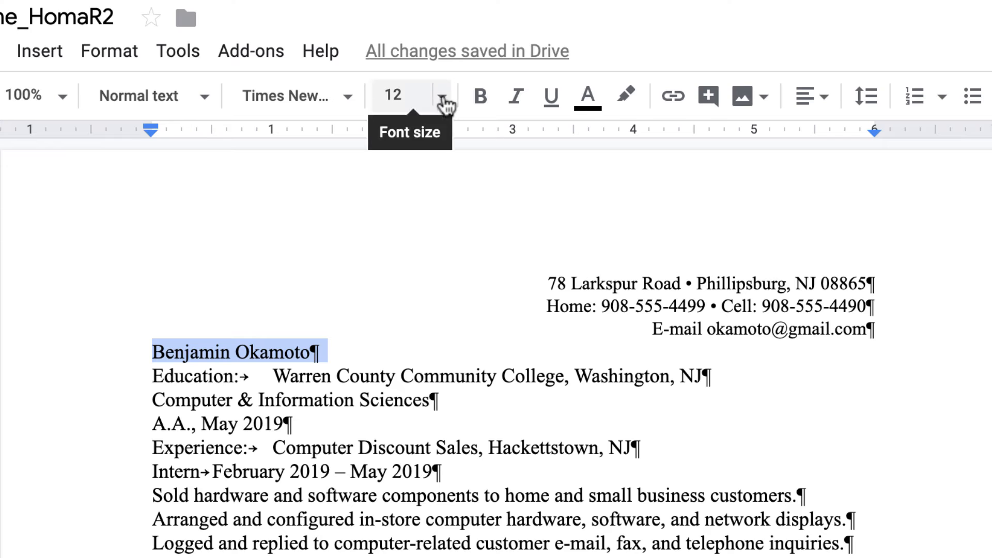
pyautogui.click(442, 97)
pyautogui.click(403, 424)
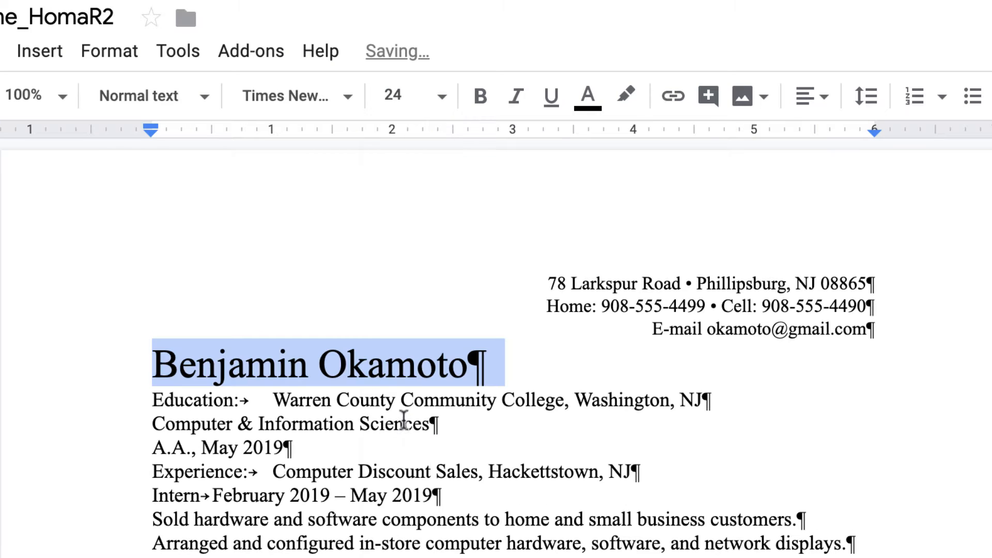
pyautogui.click(479, 99)
pyautogui.click(517, 98)
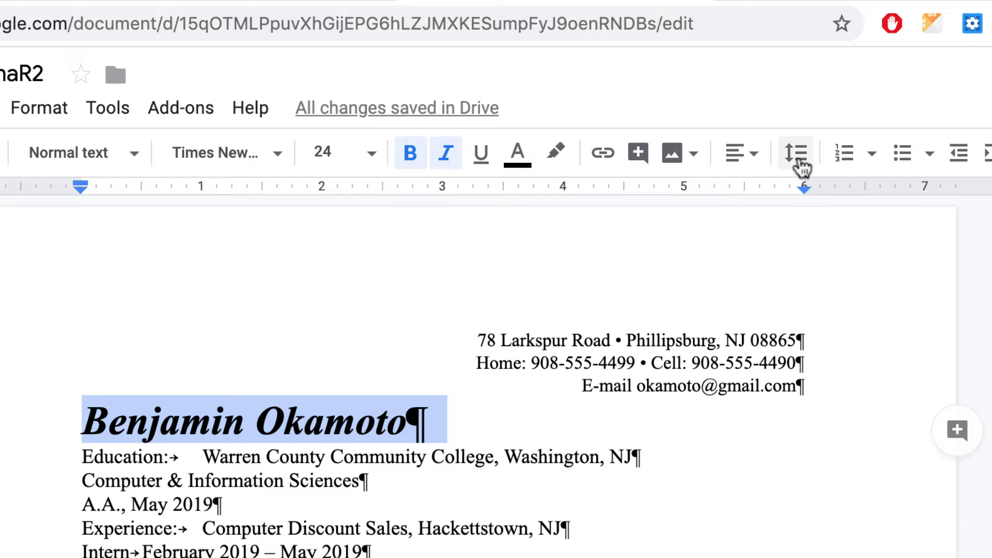
# - Apply custom paragraph spacing of 24 pt before the applicant's name line
pyautogui.click(796, 158)
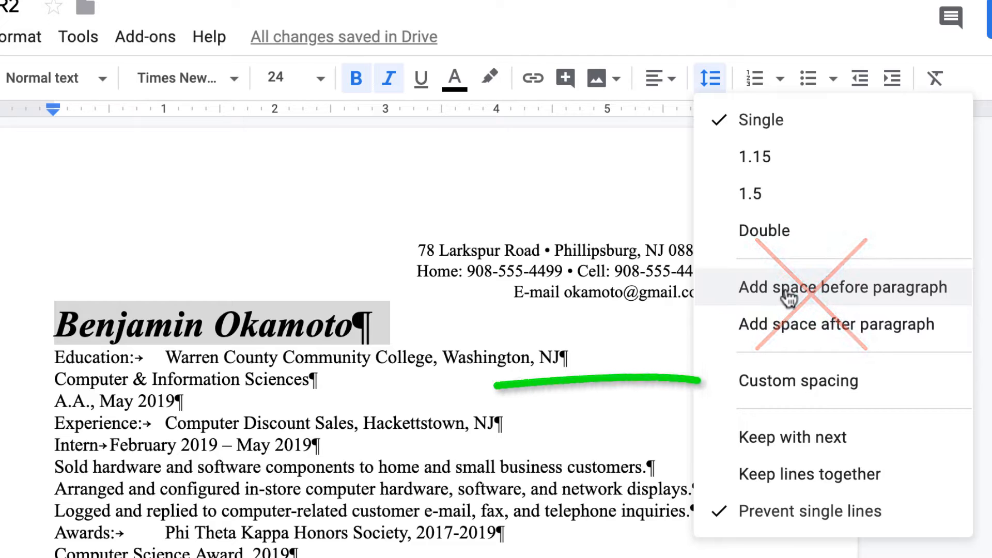
pyautogui.click(788, 382)
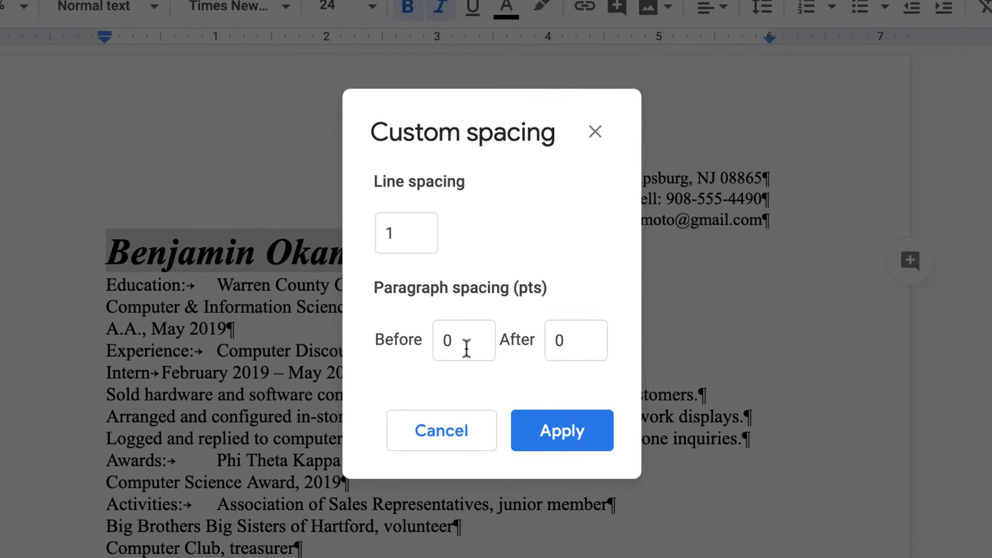
pyautogui.moveTo(465, 342); pyautogui.dragTo(384, 339)
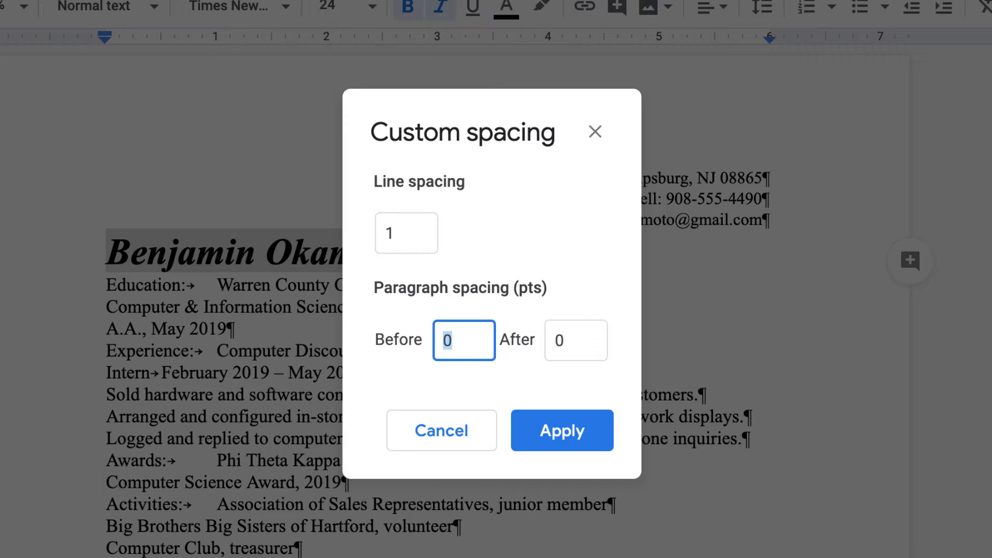
pyautogui.click(553, 436)
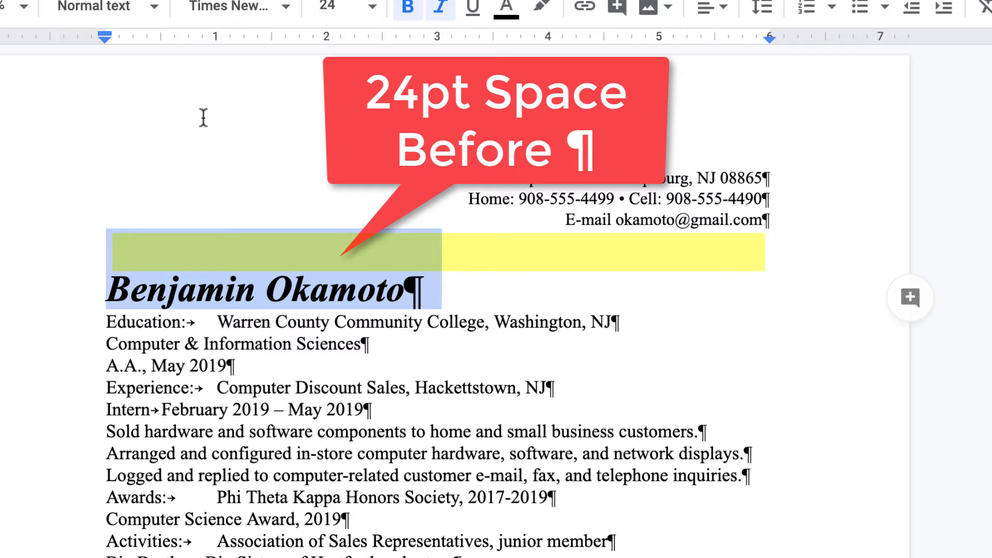
# - Add a bottom border 0.5 pt wide to the applicant's name paragraph
pyautogui.click(248, 66)
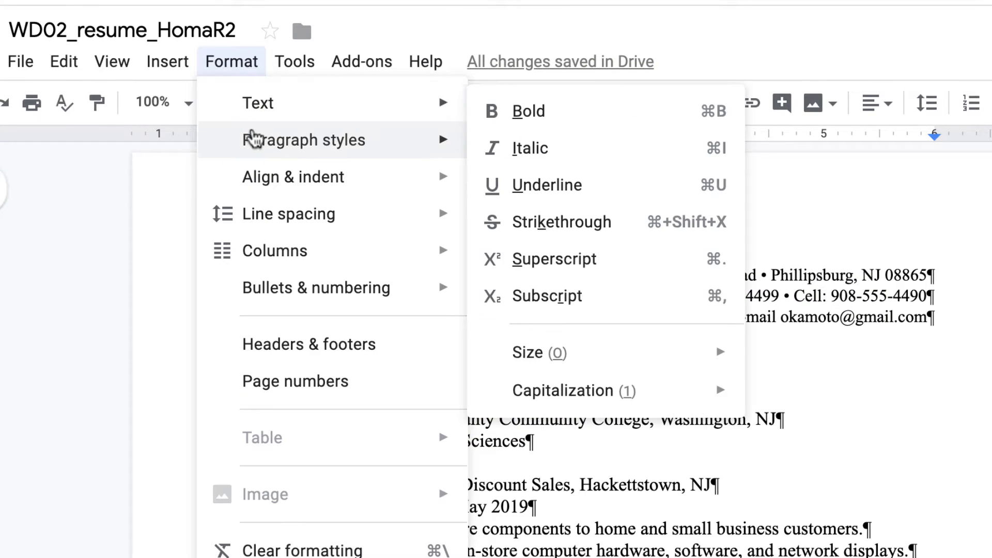
pyautogui.moveTo(256, 147)
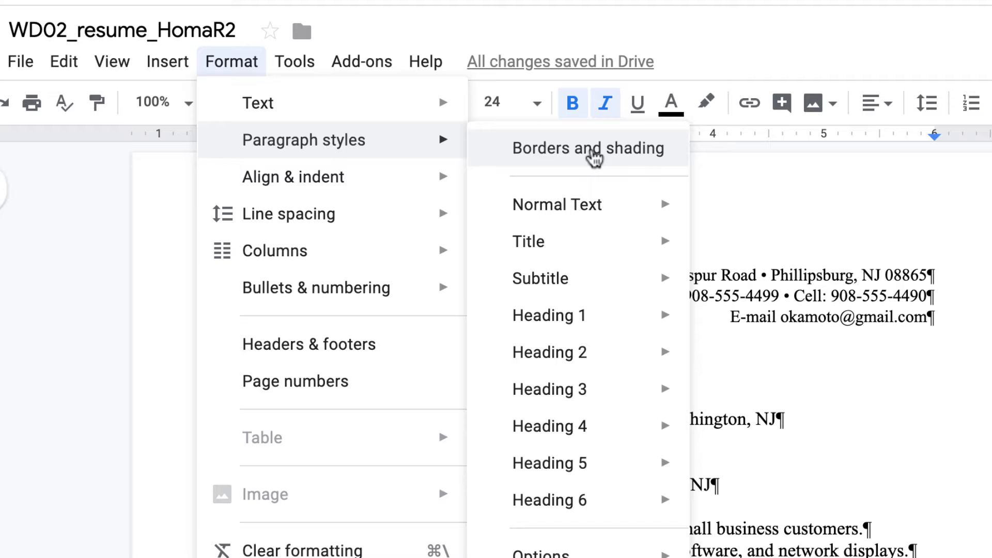
pyautogui.click(594, 155)
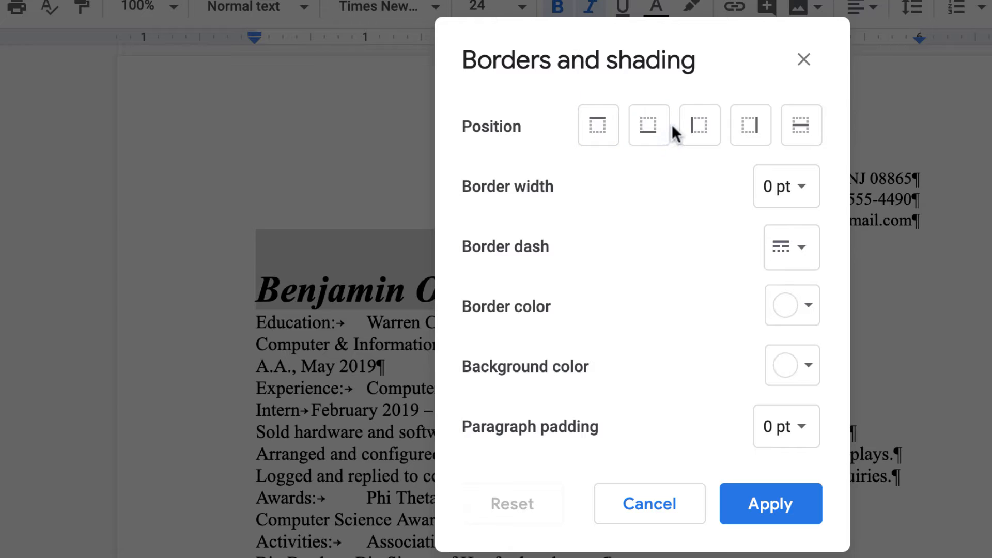
pyautogui.click(653, 130)
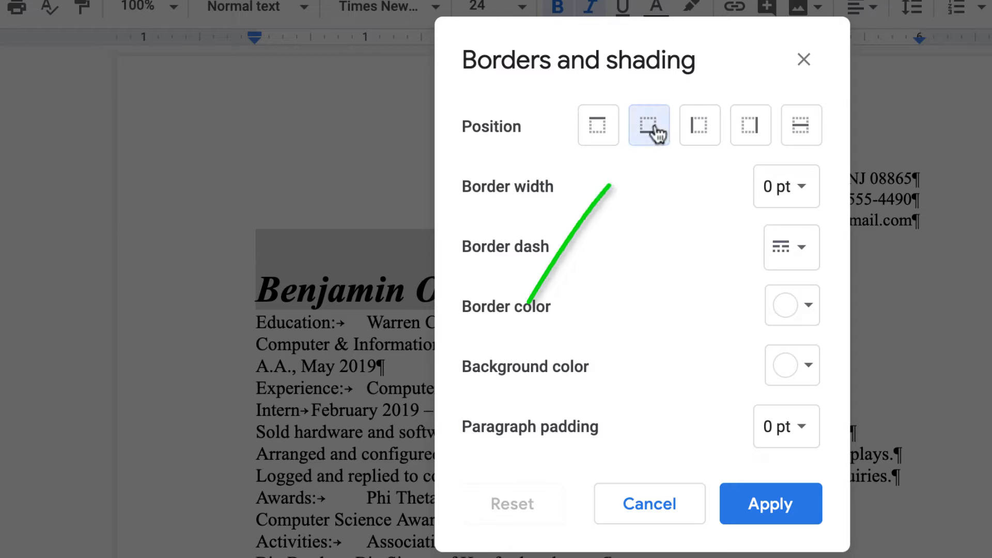
pyautogui.click(810, 197)
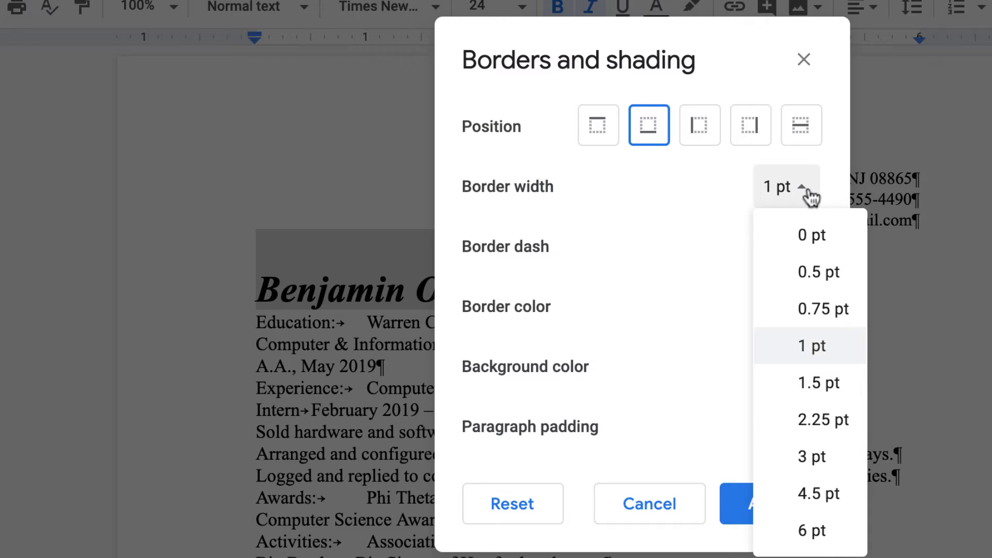
pyautogui.click(826, 281)
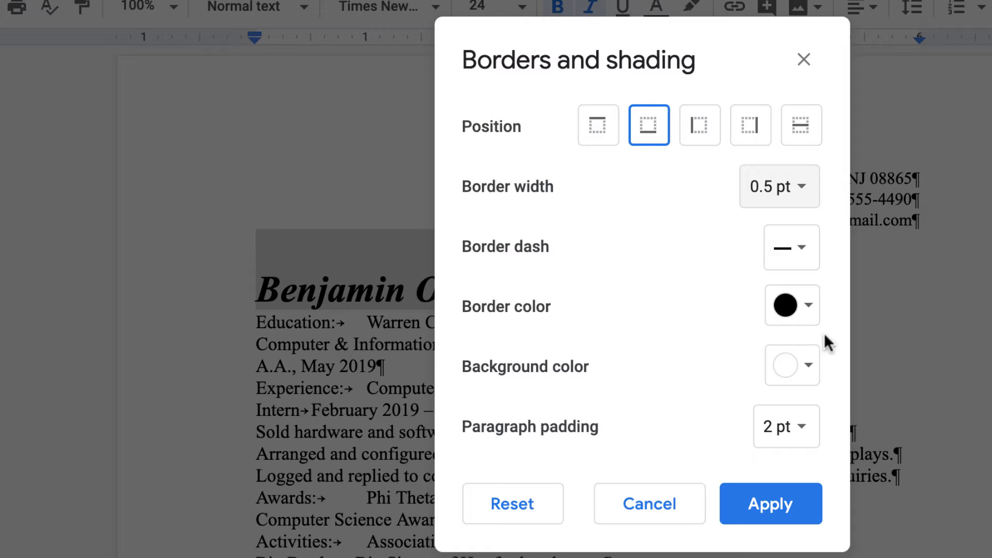
pyautogui.click(791, 512)
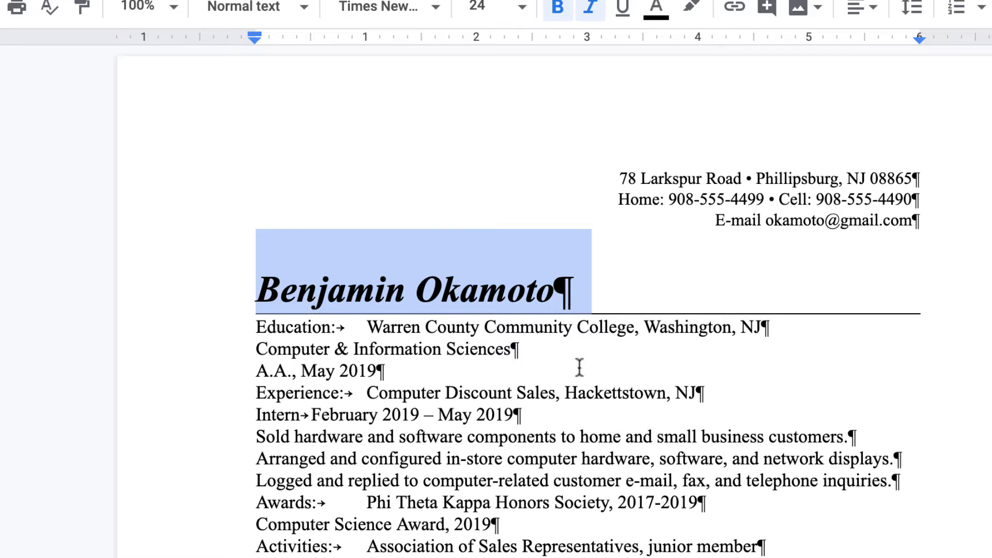
# - Apply custom paragraph spacing of 24 pt before the Education line
pyautogui.scroll(-3, 558, 369)
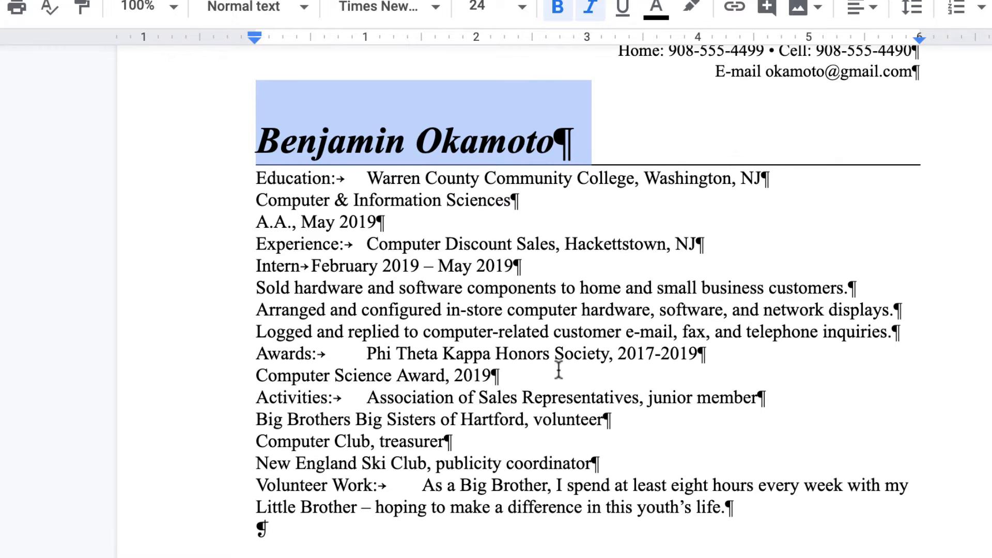
pyautogui.click(307, 181)
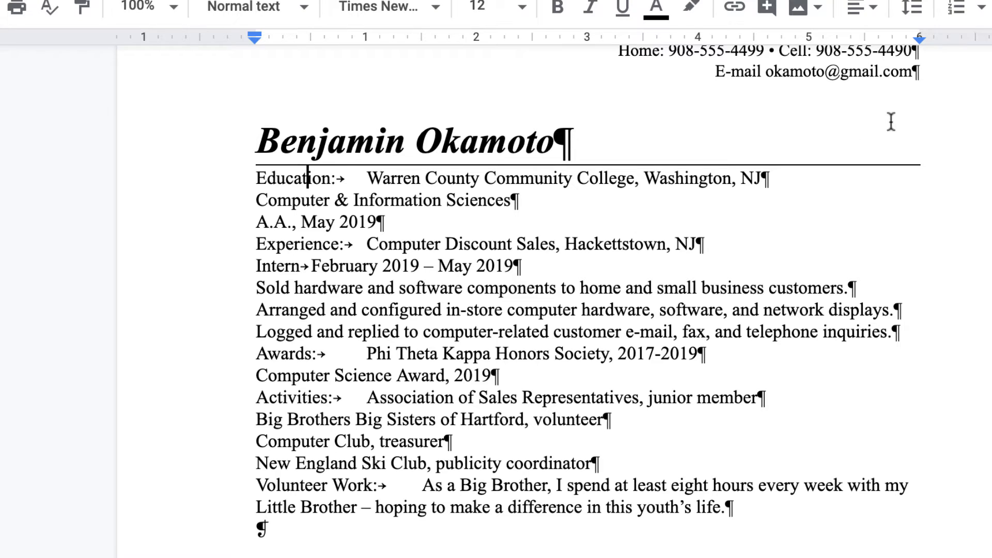
pyautogui.click(912, 7)
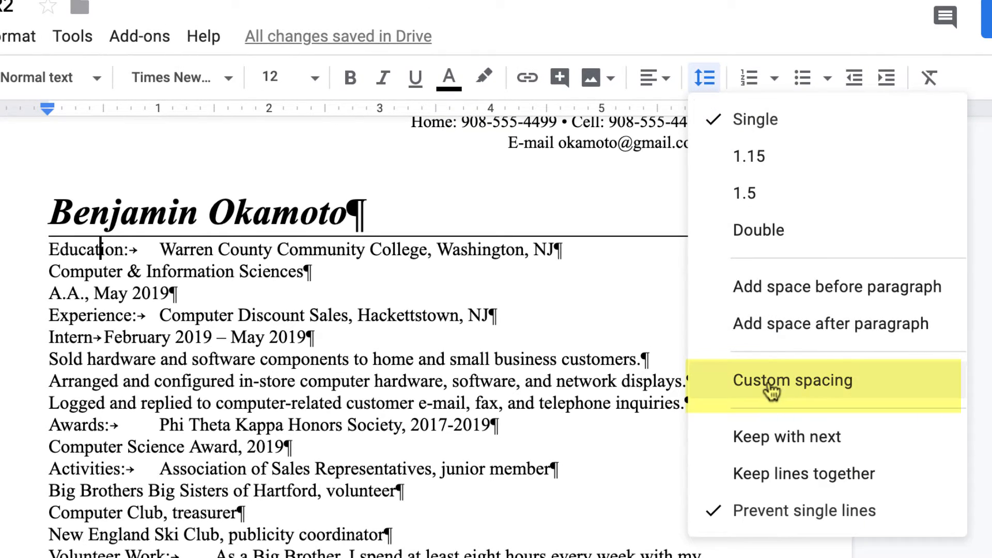
pyautogui.click(712, 389)
pyautogui.click(408, 420)
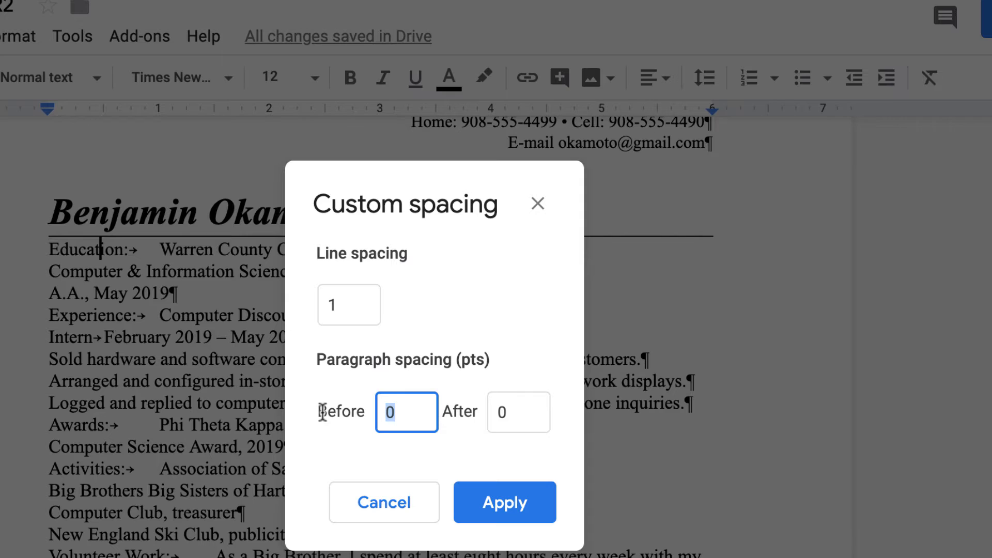
pyautogui.write('24')
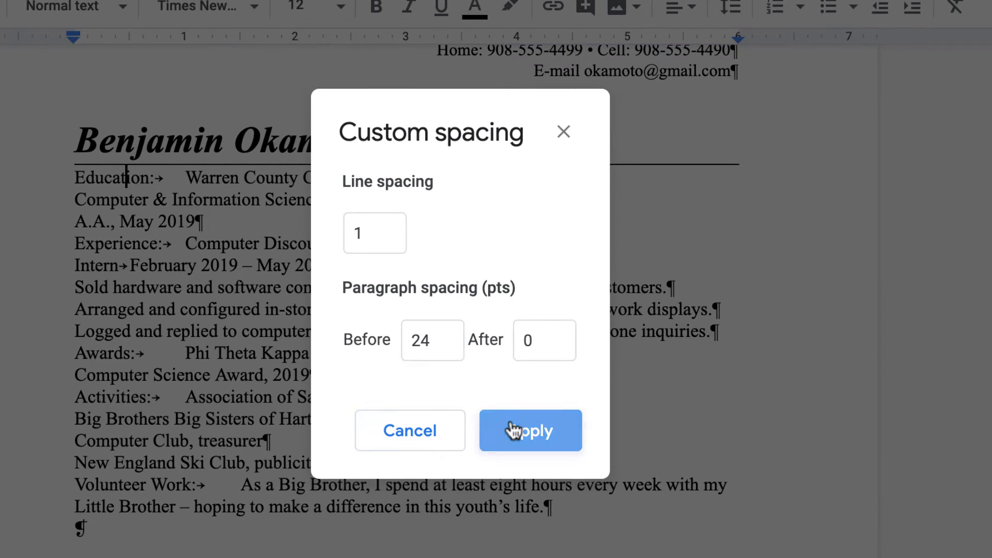
pyautogui.click(513, 429)
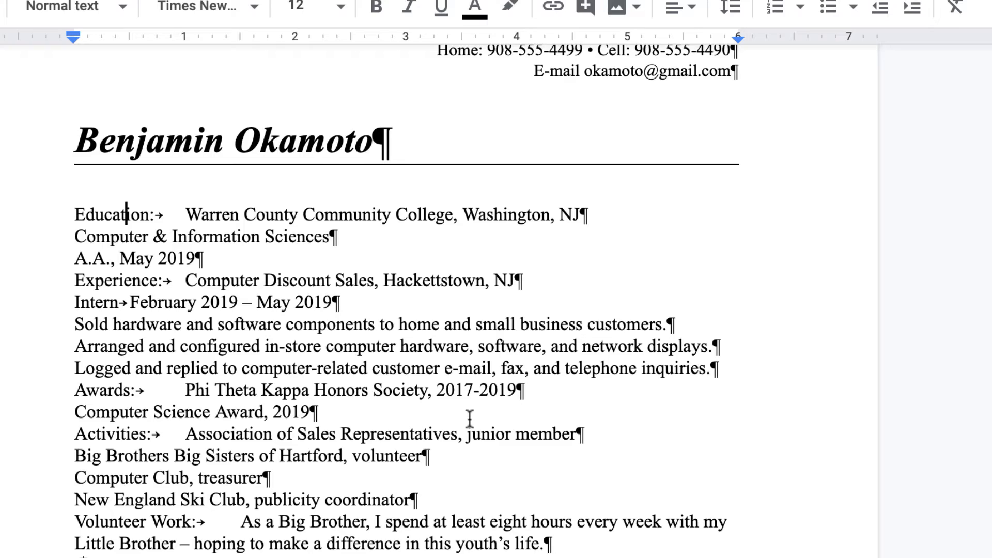
# - Apply custom paragraph spacing of 24 pt before the Experience line
pyautogui.moveTo(70, 280); pyautogui.dragTo(230, 279)
pyautogui.click(142, 276)
pyautogui.click(727, 7)
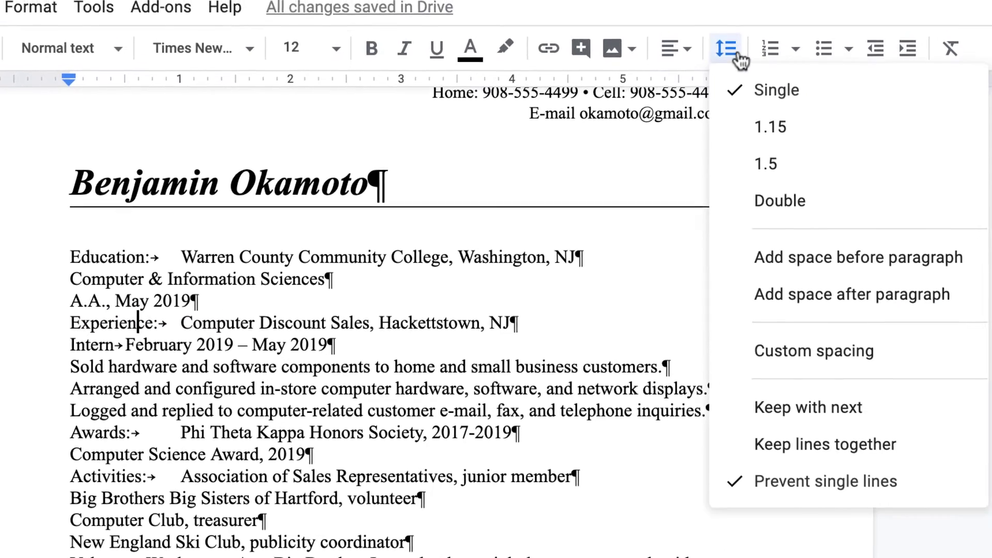
pyautogui.click(775, 346)
pyautogui.moveTo(417, 382); pyautogui.dragTo(381, 383)
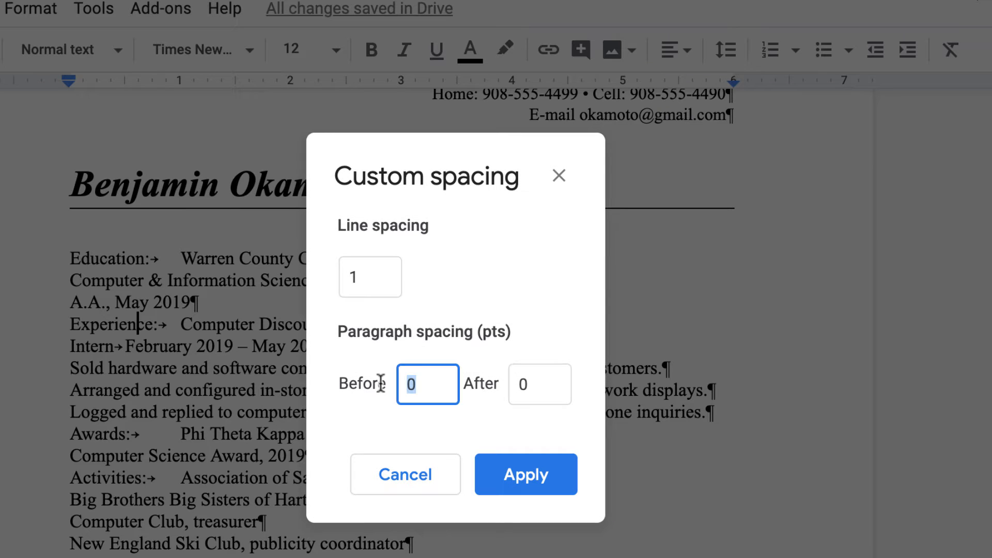
pyautogui.write('24')
pyautogui.click(495, 473)
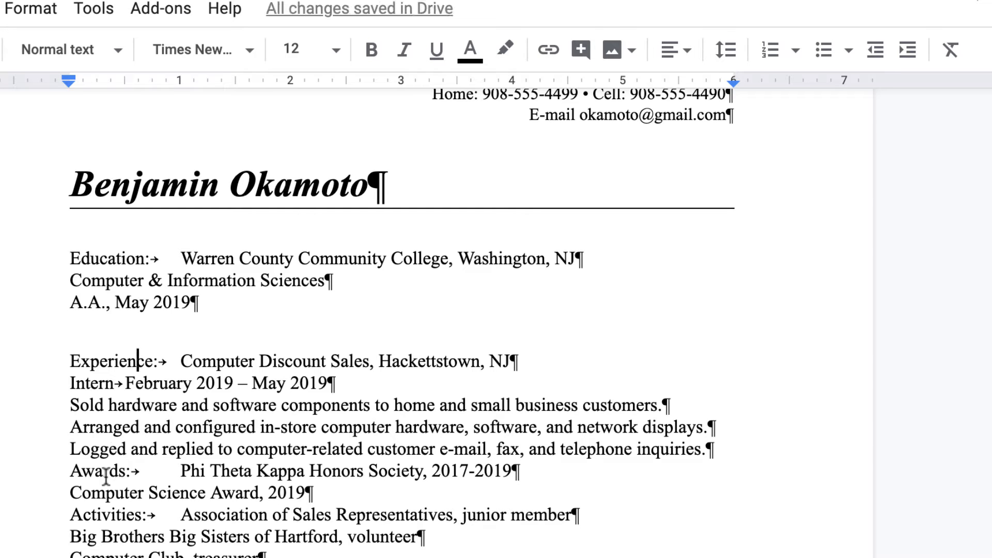
# - Apply custom paragraph spacing of 24 pt before the Awards line
pyautogui.click(725, 50)
pyautogui.click(797, 354)
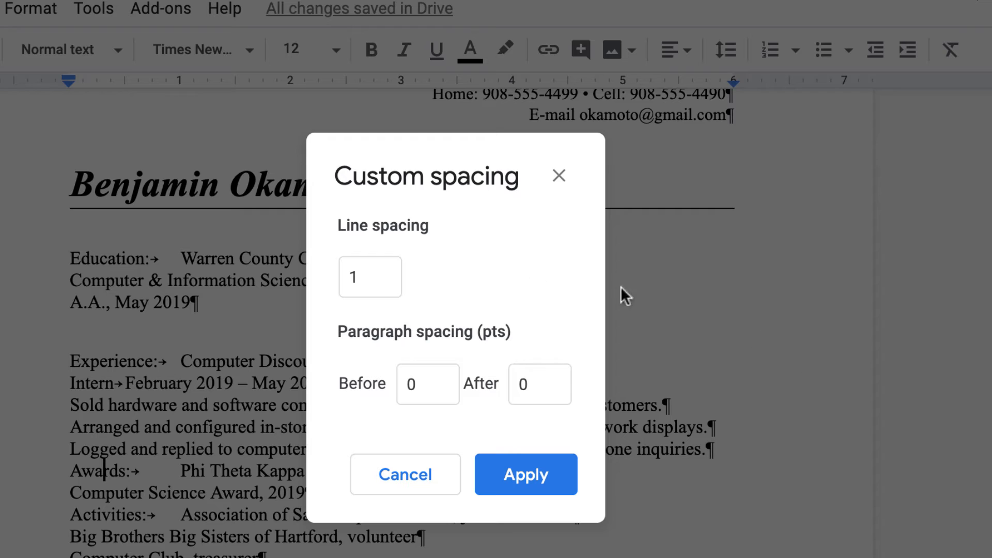
pyautogui.doubleClick(414, 384)
pyautogui.write('24')
pyautogui.click(531, 484)
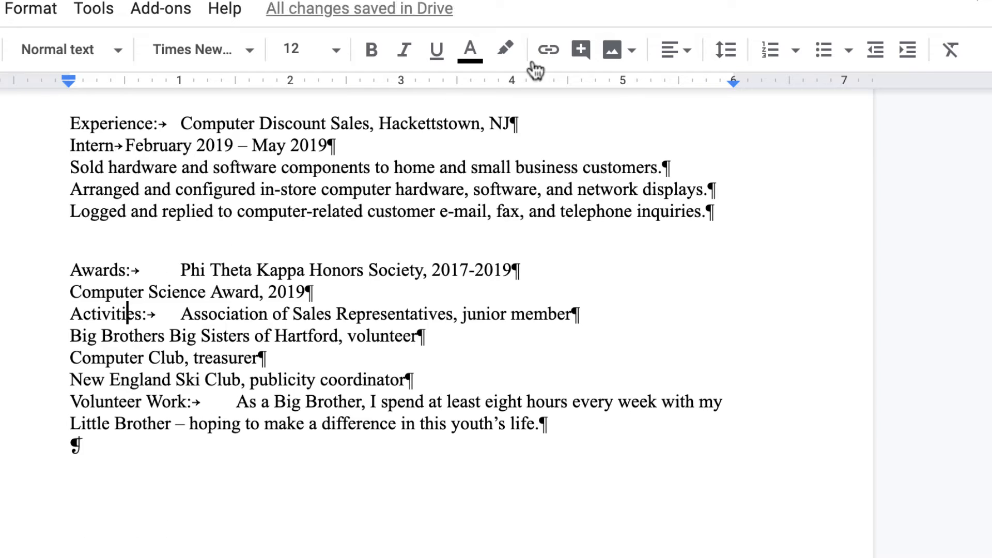
# - Apply custom paragraph spacing of 24 pt before the Activities line
pyautogui.click(726, 50)
pyautogui.click(815, 355)
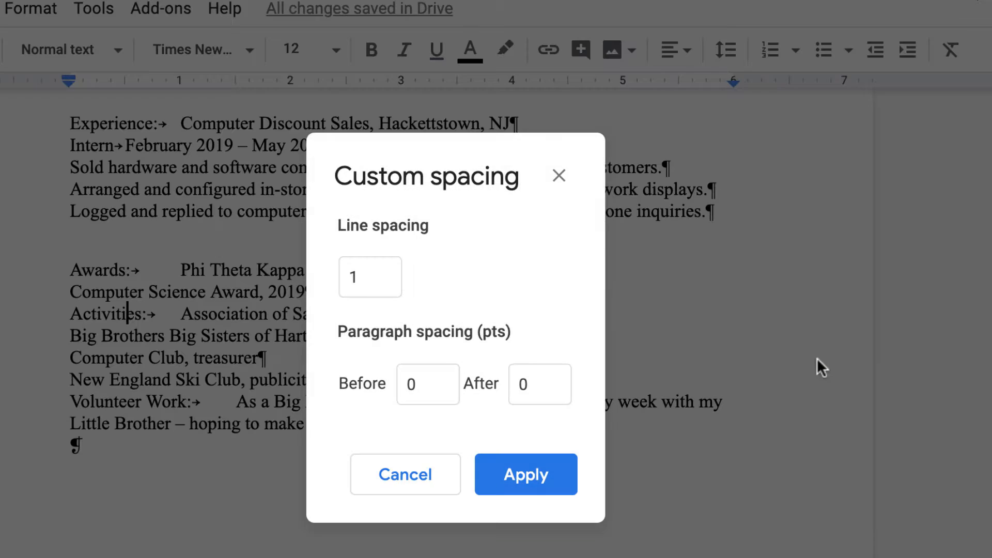
pyautogui.doubleClick(419, 384)
pyautogui.write('24')
pyautogui.click(528, 471)
# - Apply custom paragraph spacing of 24 pt before the Volunteer Work paragraph
pyautogui.scroll(-2, 343, 413)
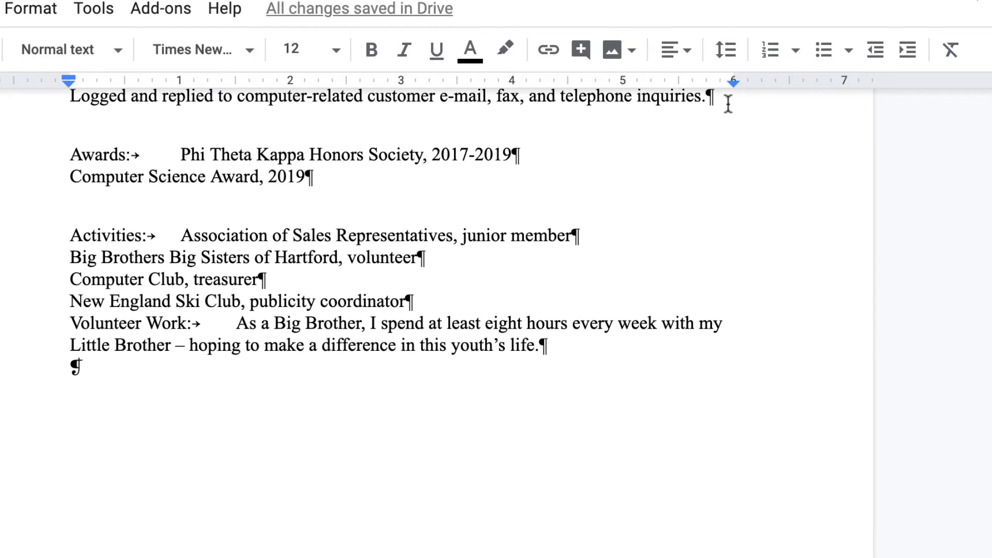
pyautogui.click(726, 51)
pyautogui.click(801, 356)
pyautogui.doubleClick(419, 383)
pyautogui.write('24')
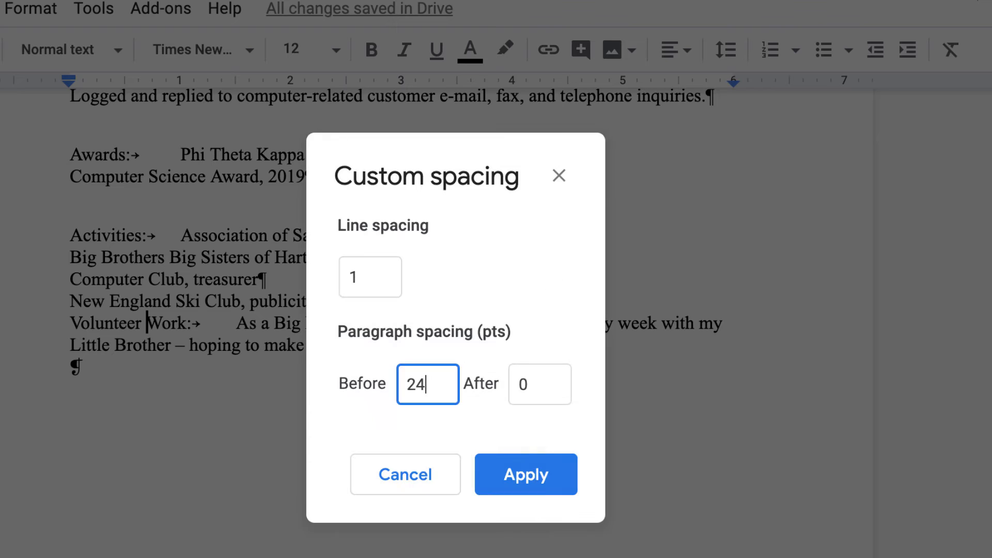
pyautogui.click(524, 474)
# - Add a left tab-stop at 1.75 inches on the ruler for all resume text from the Education line to the end
pyautogui.scroll(4, 511, 408)
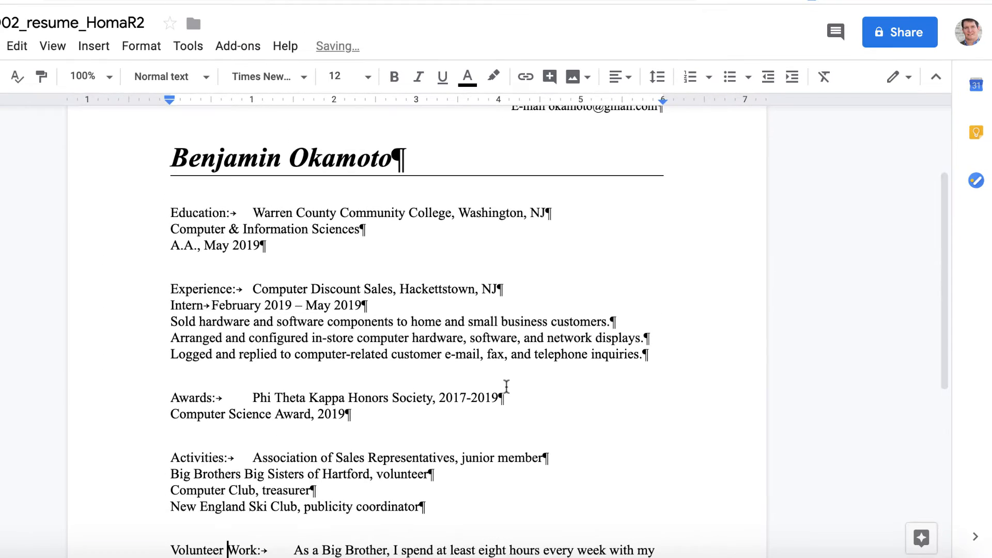
pyautogui.scroll(-2, 511, 408)
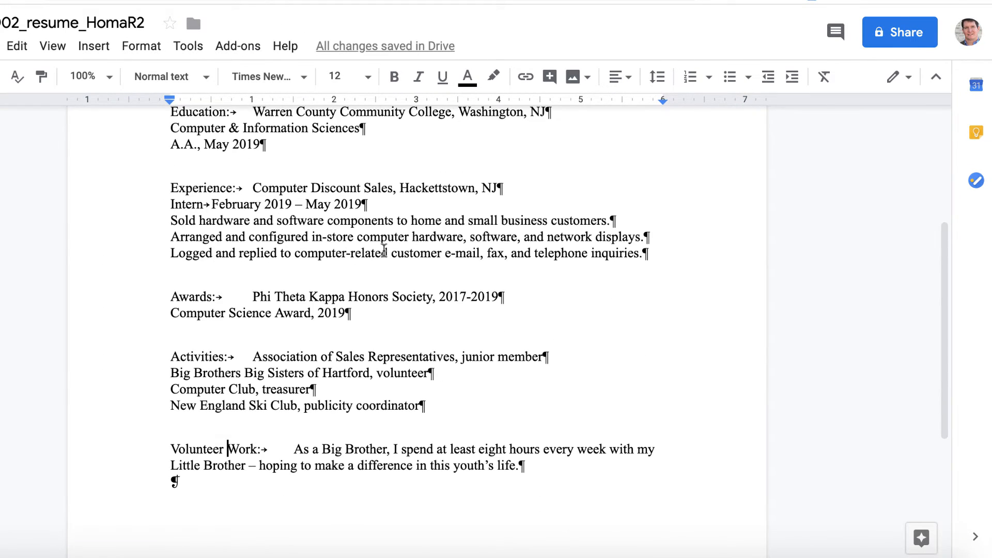
pyautogui.scroll(2, 383, 252)
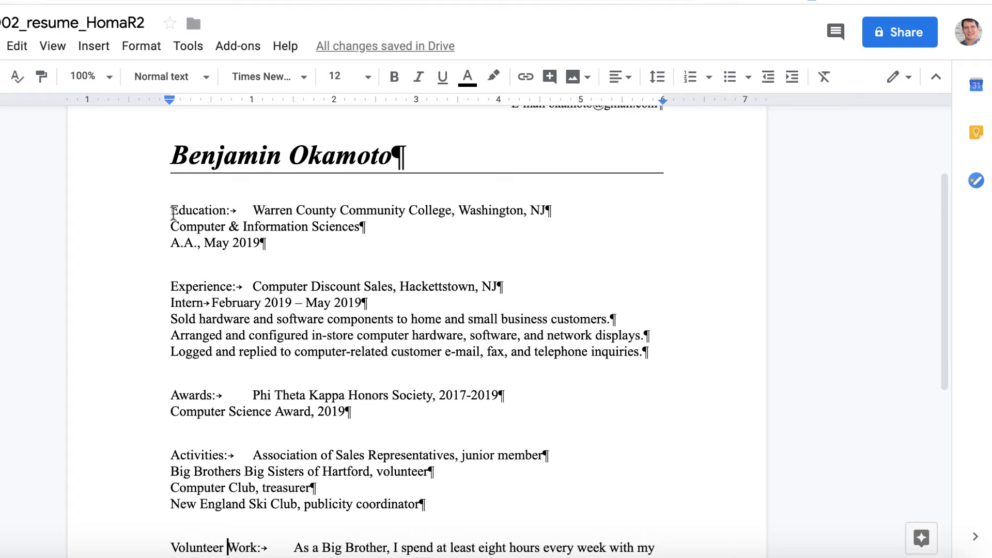
pyautogui.moveTo(169, 210); pyautogui.dragTo(551, 525)
pyautogui.scroll(-2, 312, 375)
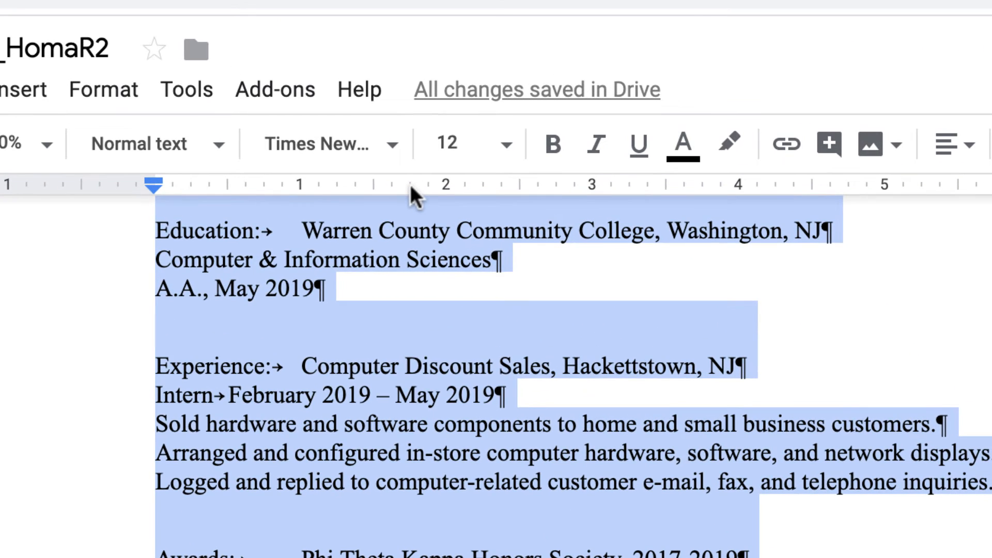
pyautogui.click(410, 184)
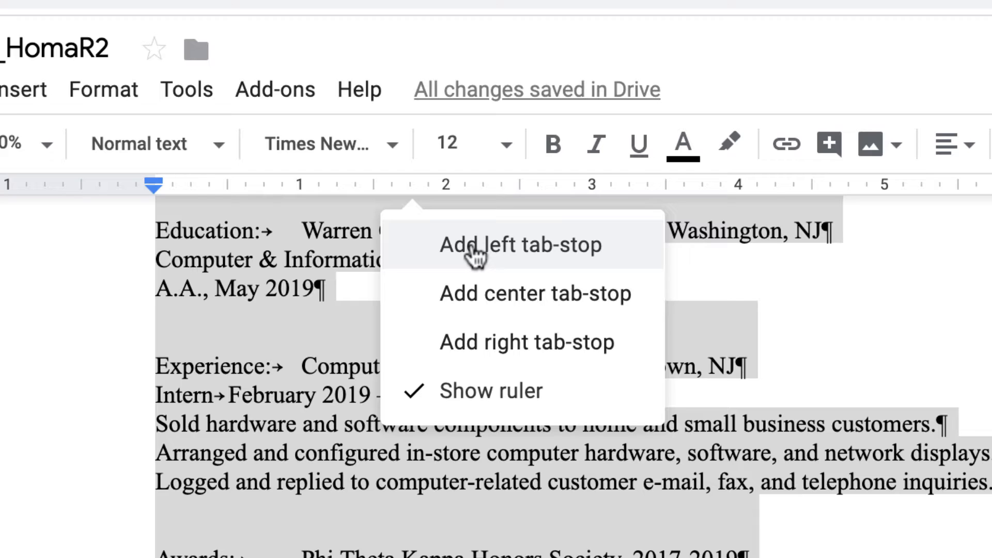
pyautogui.click(452, 245)
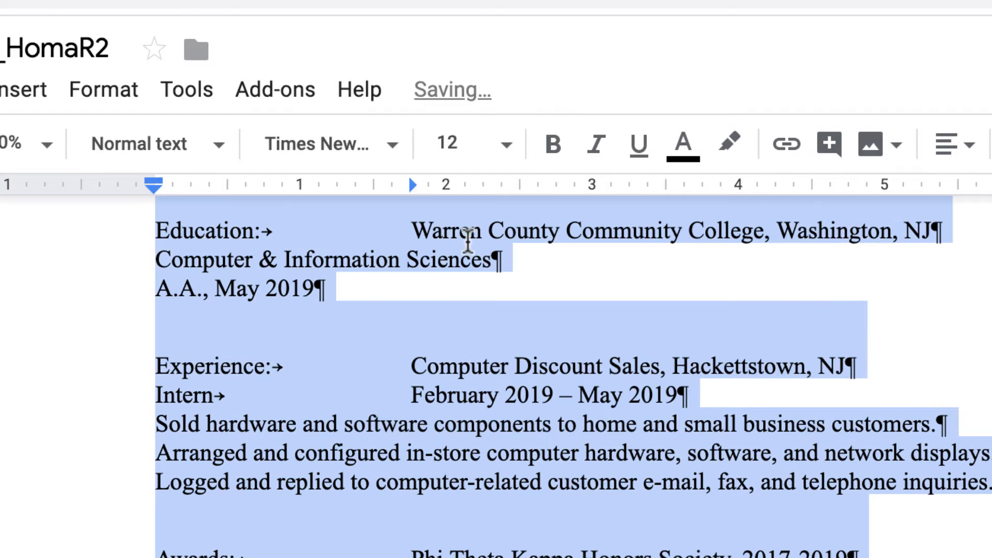
pyautogui.moveTo(411, 182); pyautogui.dragTo(412, 185)
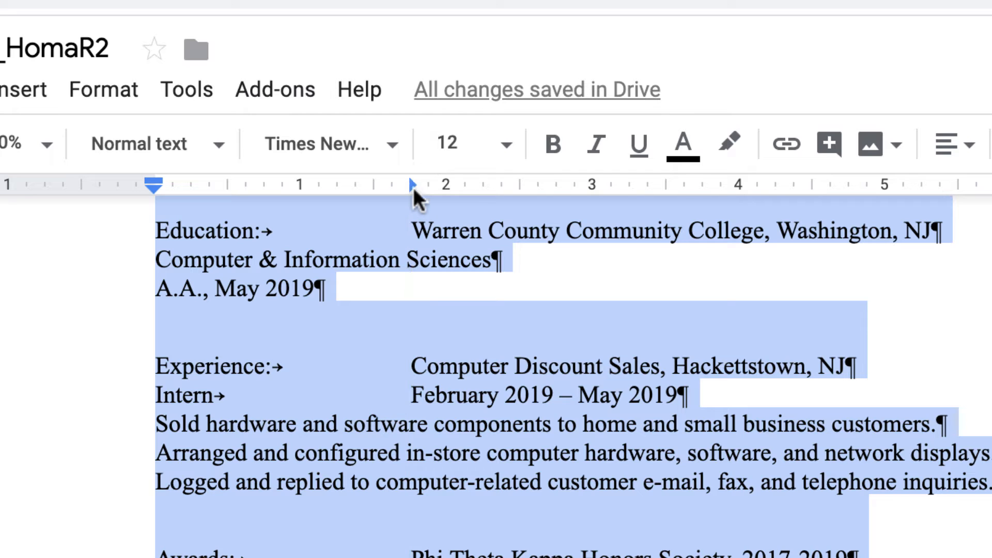
# - Insert a tab before the "Computer & Information Sciences", "A.A., May 2019" and "Intern" lines
pyautogui.scroll(1, 584, 371)
pyautogui.scroll(2, 584, 372)
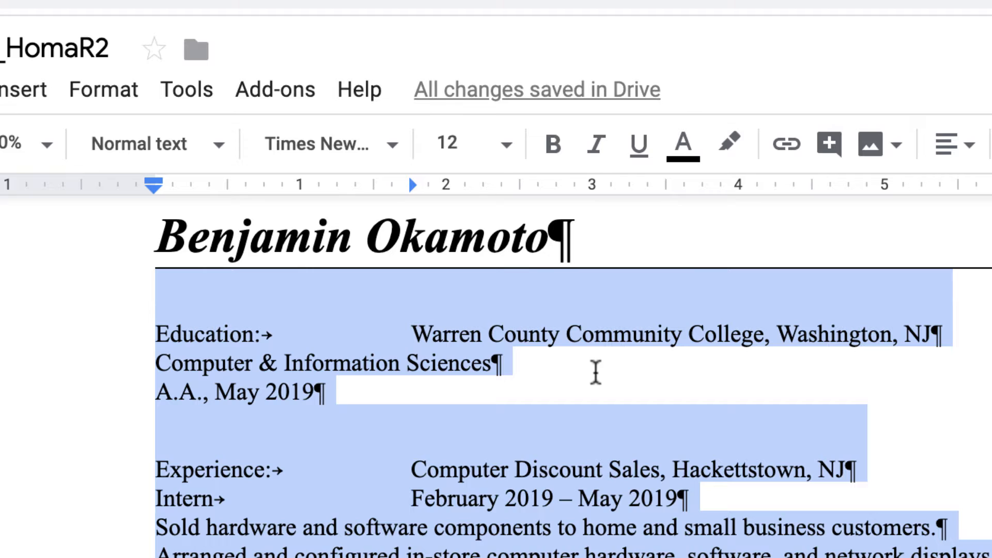
pyautogui.click(595, 372)
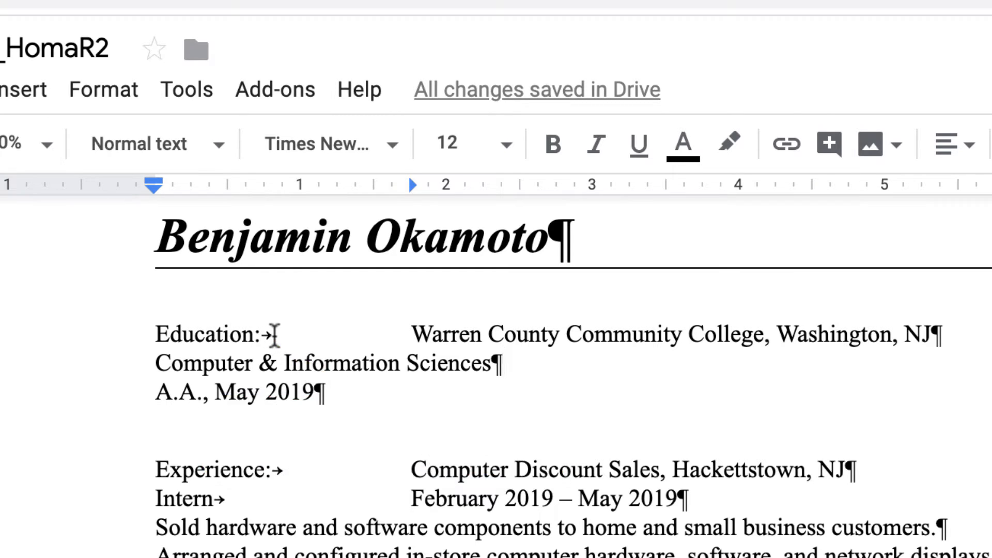
pyautogui.click(156, 361)
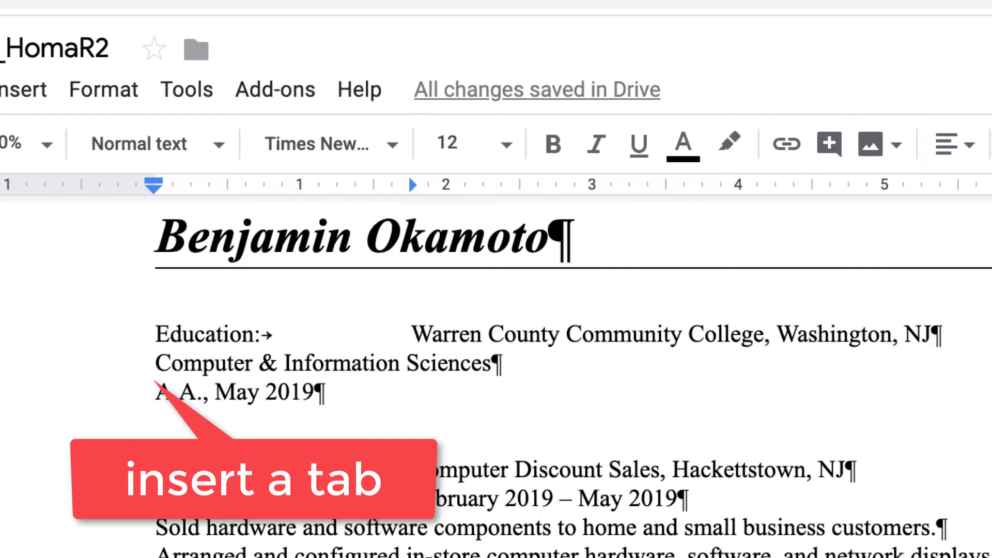
pyautogui.press('Tab')
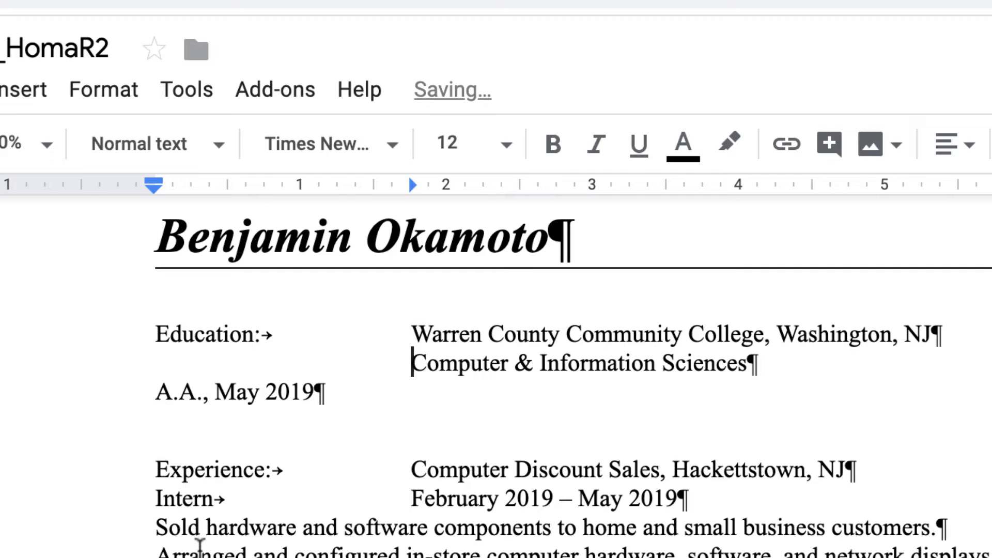
pyautogui.click(156, 392)
pyautogui.press('Tab')
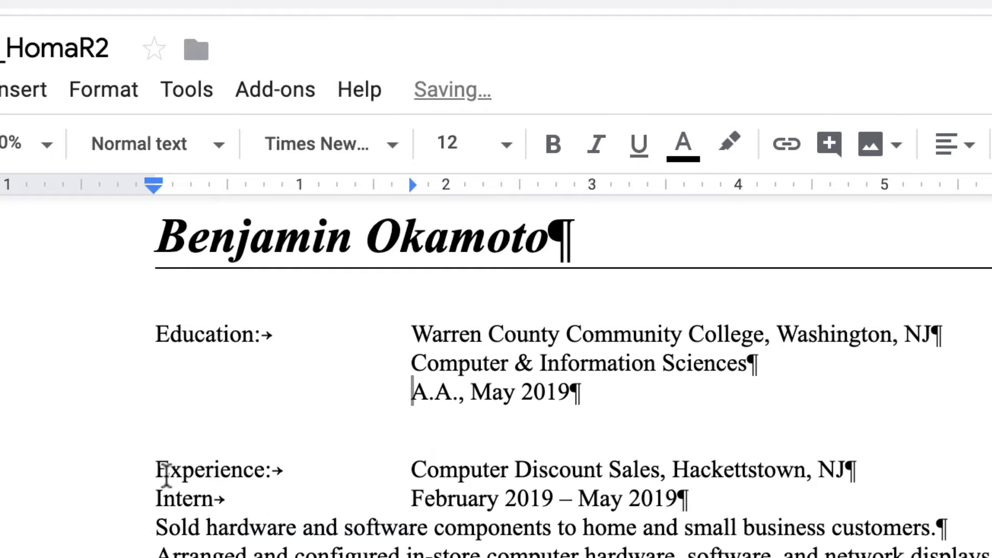
pyautogui.click(155, 497)
pyautogui.press('Tab')
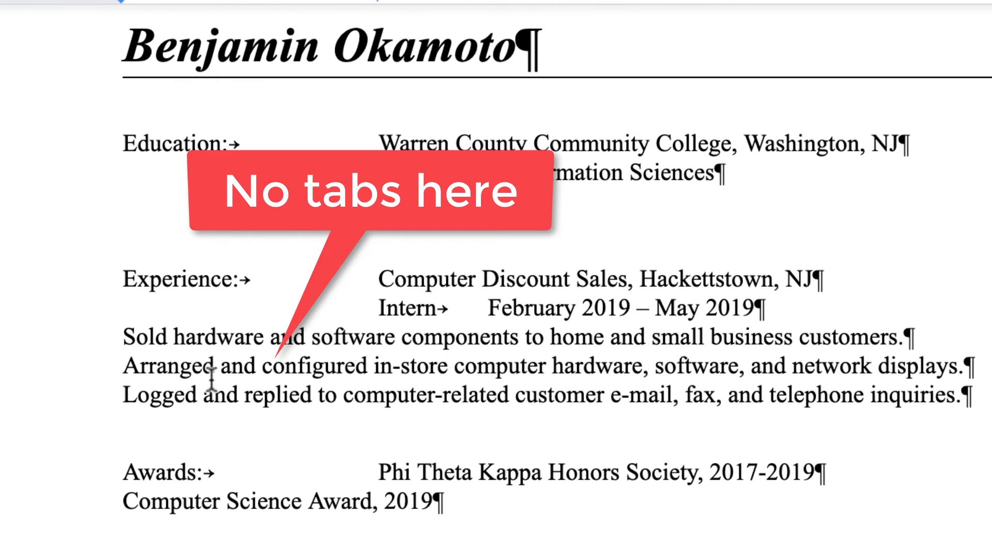
# - Insert a tab before the "Computer Science Award, 2019" line and before the Big Brothers Big Sisters, Computer Club and New England Ski Club lines
pyautogui.scroll(-5, 211, 379)
pyautogui.click(124, 344)
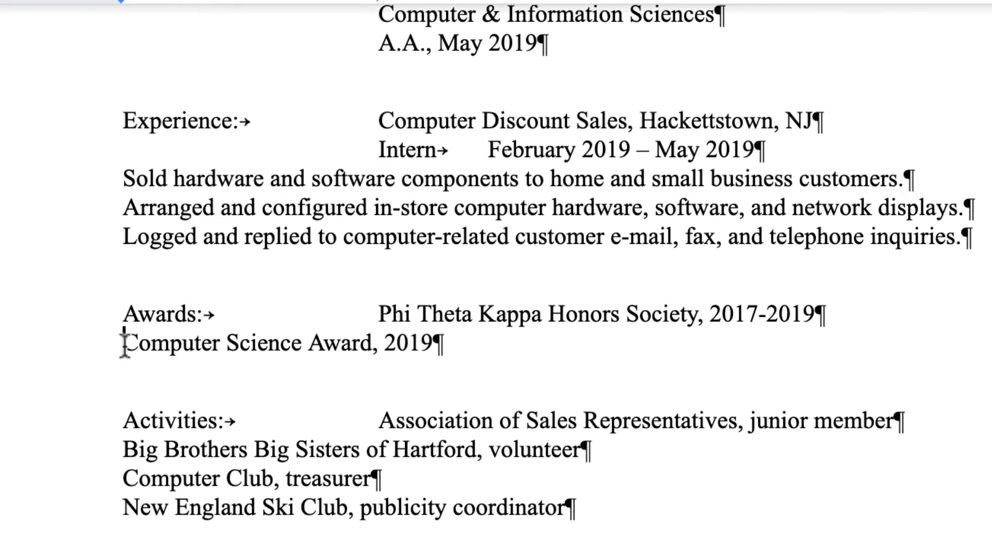
pyautogui.press('Tab')
pyautogui.click(124, 449)
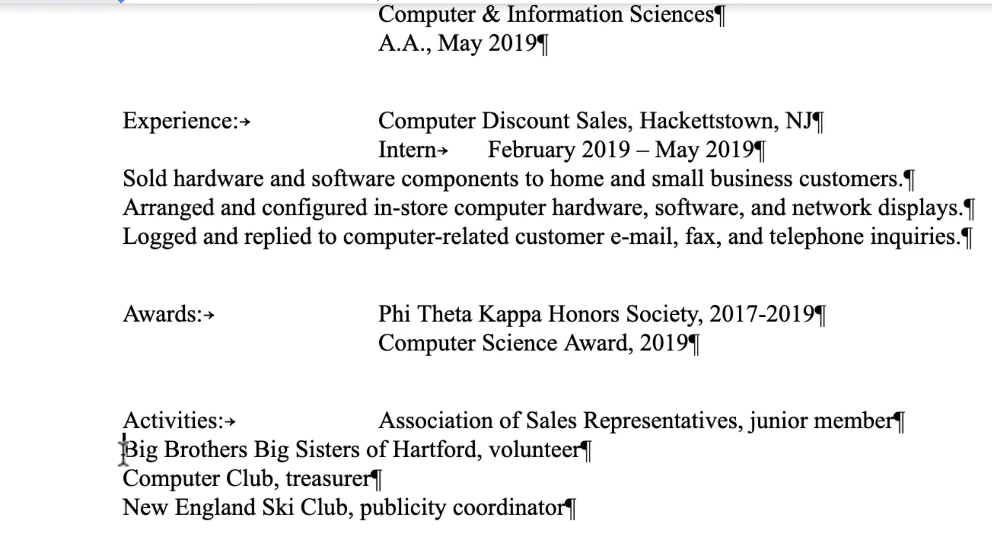
pyautogui.press('Tab')
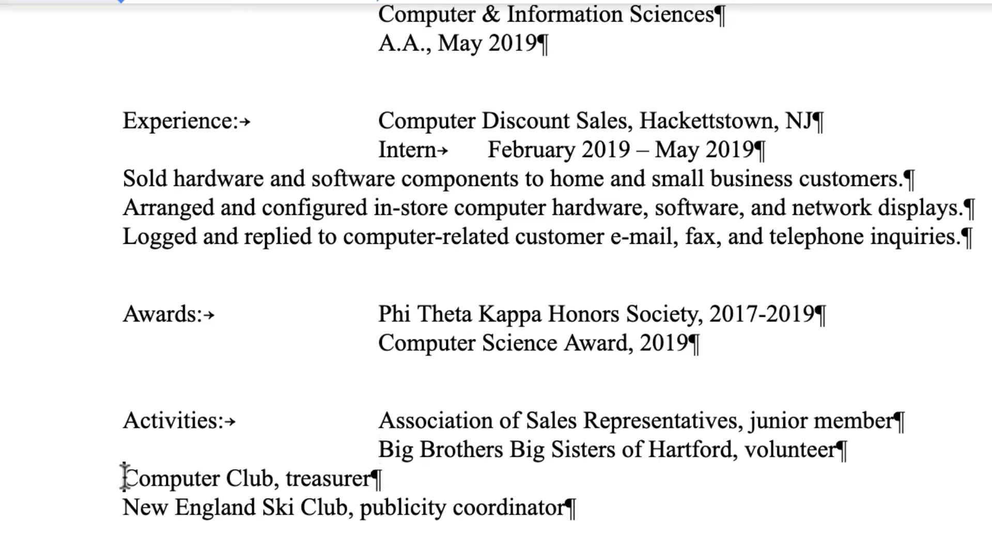
pyautogui.click(124, 478)
pyautogui.press('Tab')
pyautogui.click(125, 506)
pyautogui.press('Tab')
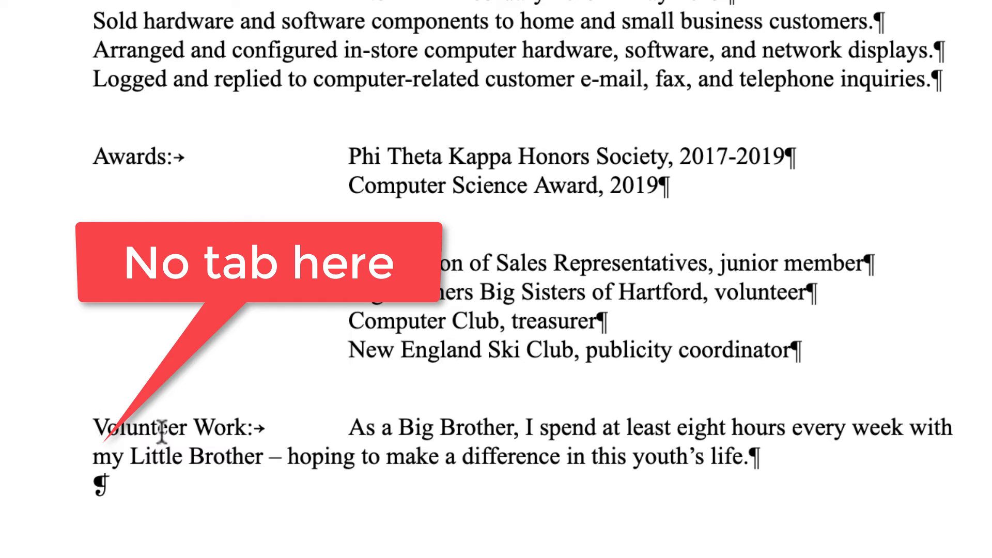
# - Turn the three Experience duty lines, from "Sold hardware" to "Logged and replied", into a bulleted list
pyautogui.click(98, 458)
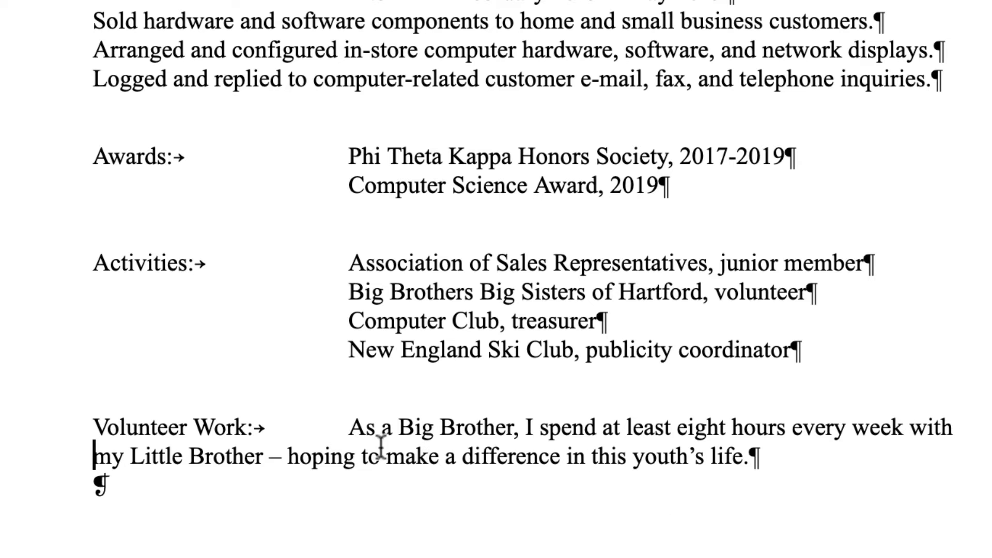
pyautogui.scroll(2, 348, 516)
pyautogui.scroll(5, 349, 483)
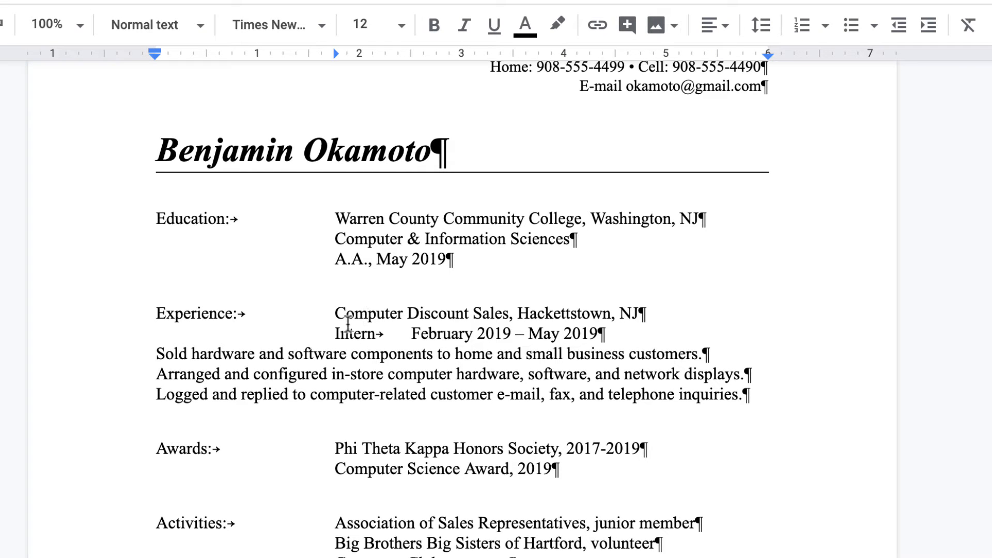
pyautogui.moveTo(155, 355); pyautogui.dragTo(787, 387)
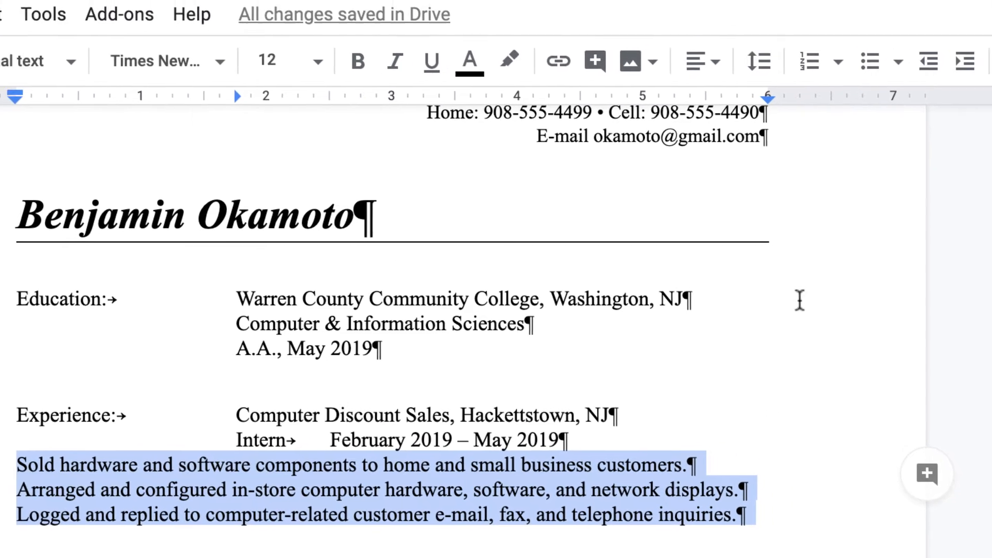
pyautogui.click(842, 77)
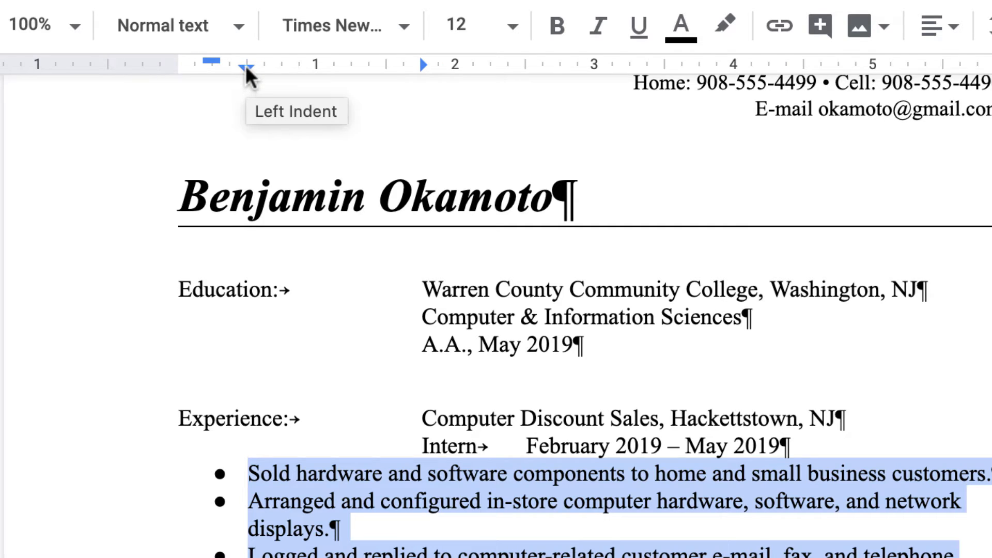
# - Set the bulleted items' left indent to 2.06 inches, first-line indent to 1.75 inches and right indent to about 5.6 inches on the ruler
pyautogui.moveTo(245, 66)
pyautogui.mouseDown()
pyautogui.moveTo(478, 69)
pyautogui.moveTo(447, 72)
pyautogui.moveTo(460, 73)
pyautogui.mouseUp()
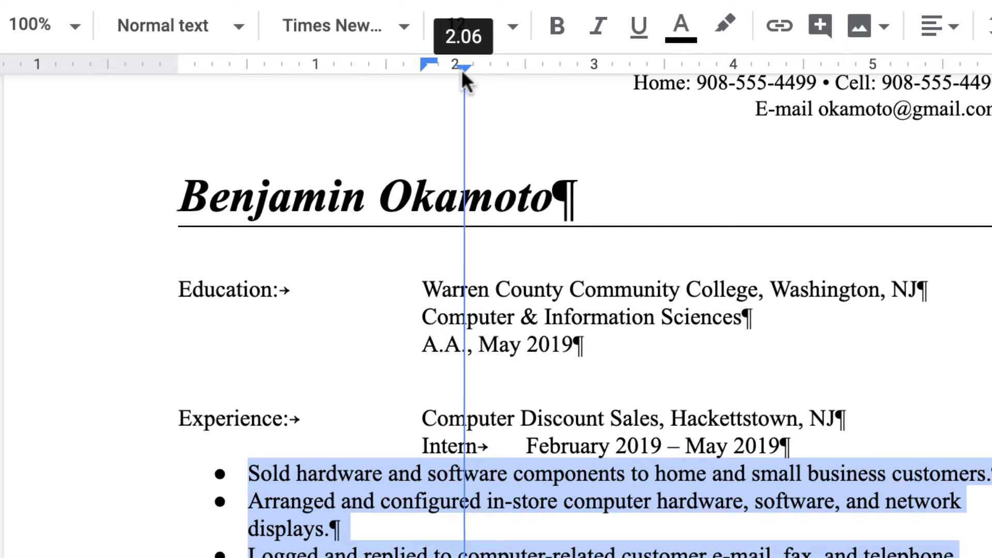
pyautogui.moveTo(461, 69); pyautogui.dragTo(461, 69)
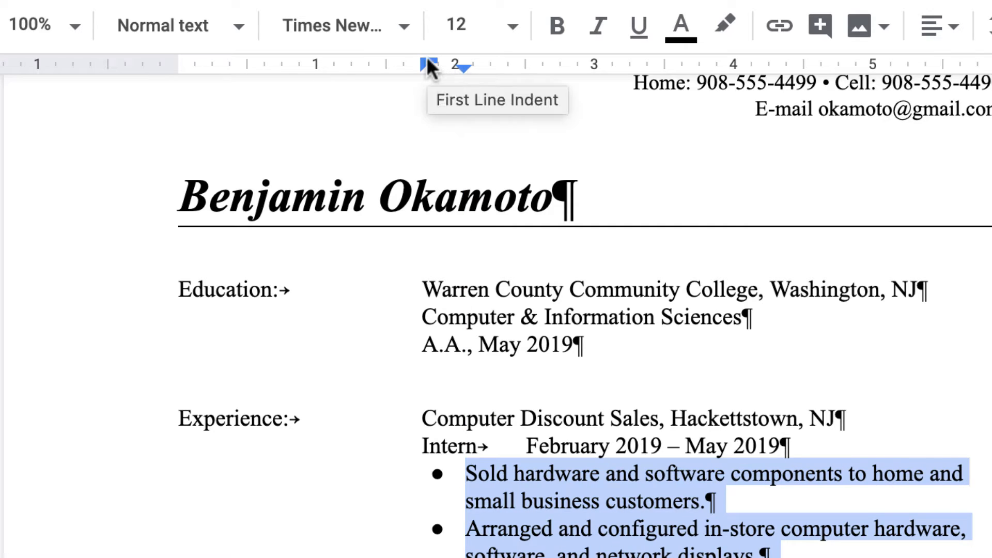
pyautogui.moveTo(431, 57)
pyautogui.mouseDown()
pyautogui.moveTo(422, 57)
pyautogui.moveTo(458, 68)
pyautogui.mouseUp()
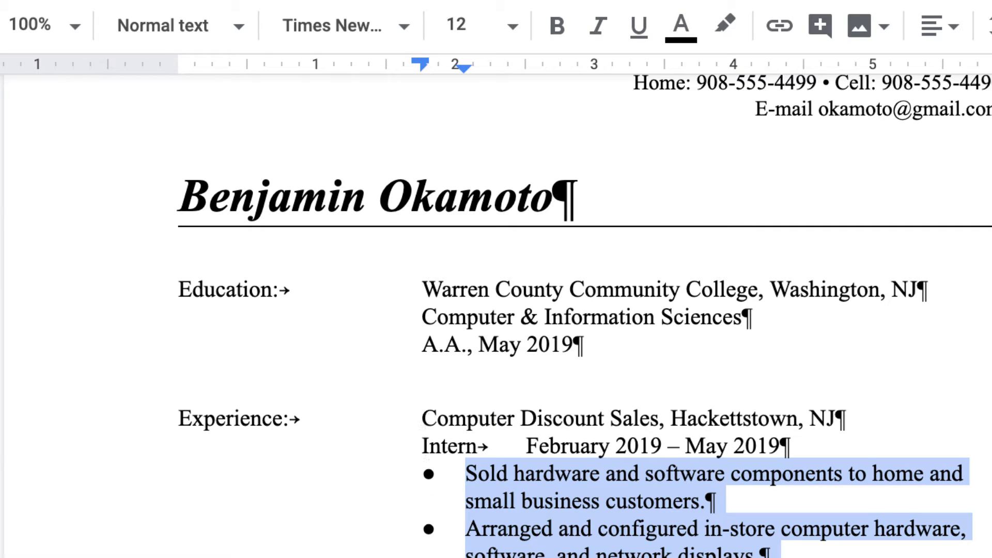
pyautogui.moveTo(417, 60); pyautogui.dragTo(418, 59)
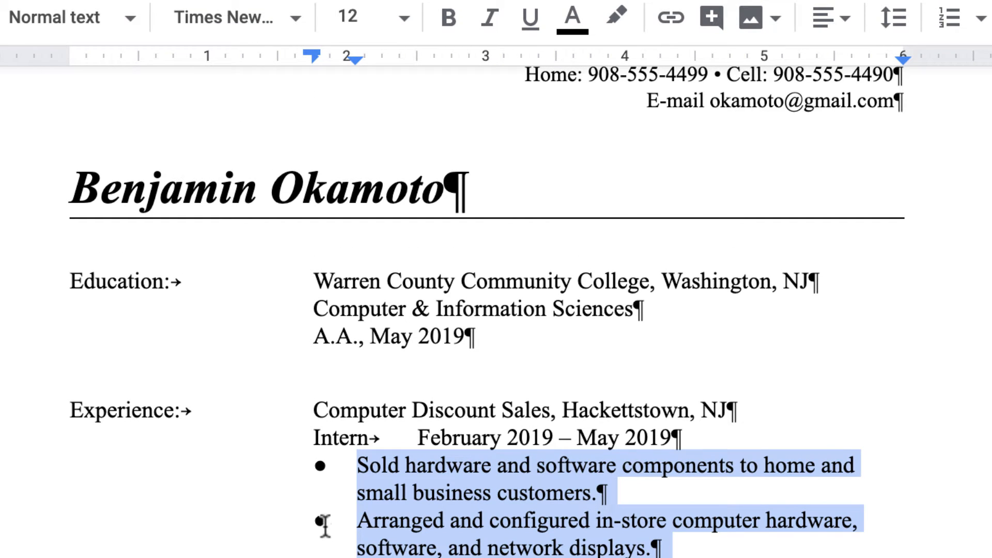
pyautogui.scroll(-2, 441, 516)
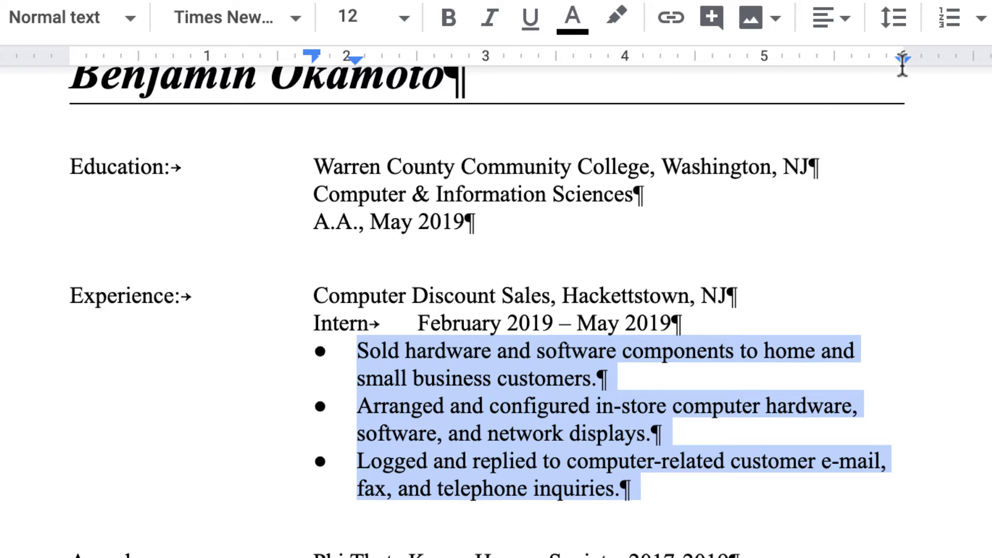
pyautogui.moveTo(902, 58); pyautogui.dragTo(854, 67)
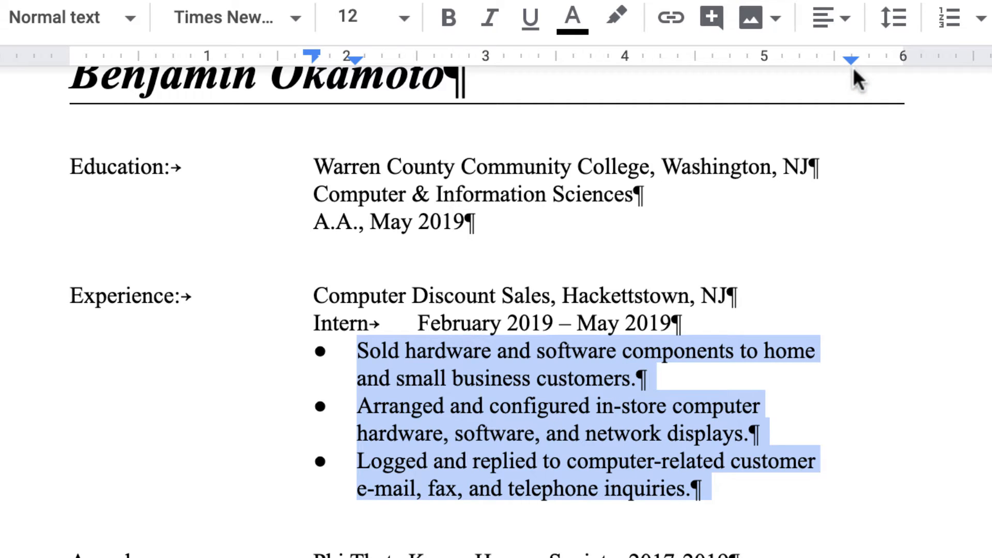
# - Try a paragraph break and a soft line break before "home" in the first bullet, removing each one
pyautogui.click(764, 356)
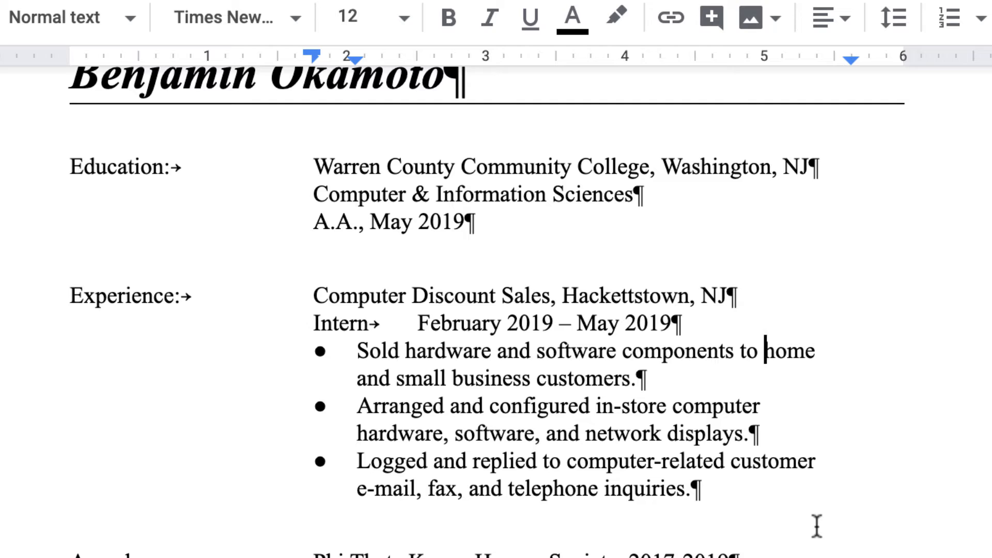
pyautogui.press('Return')
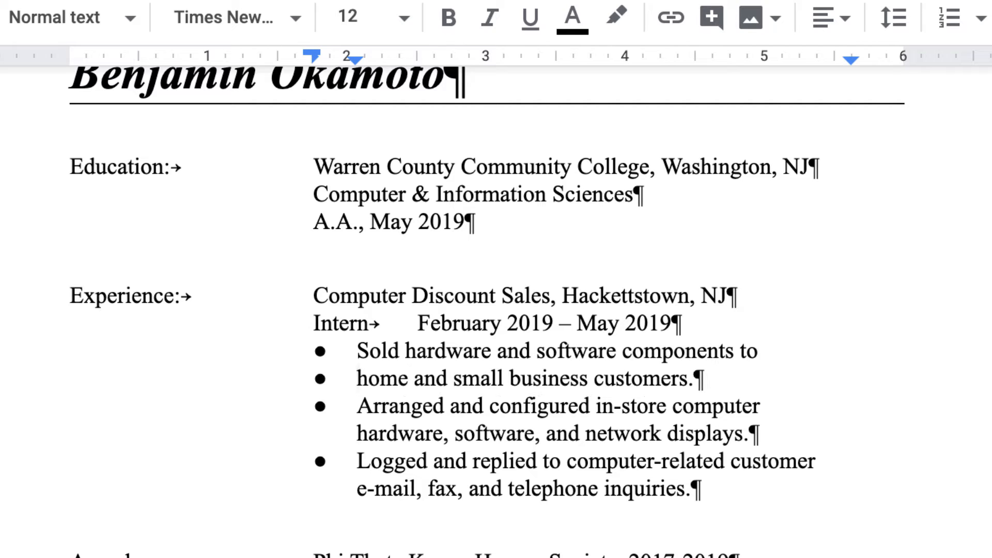
pyautogui.press('BackSpace')
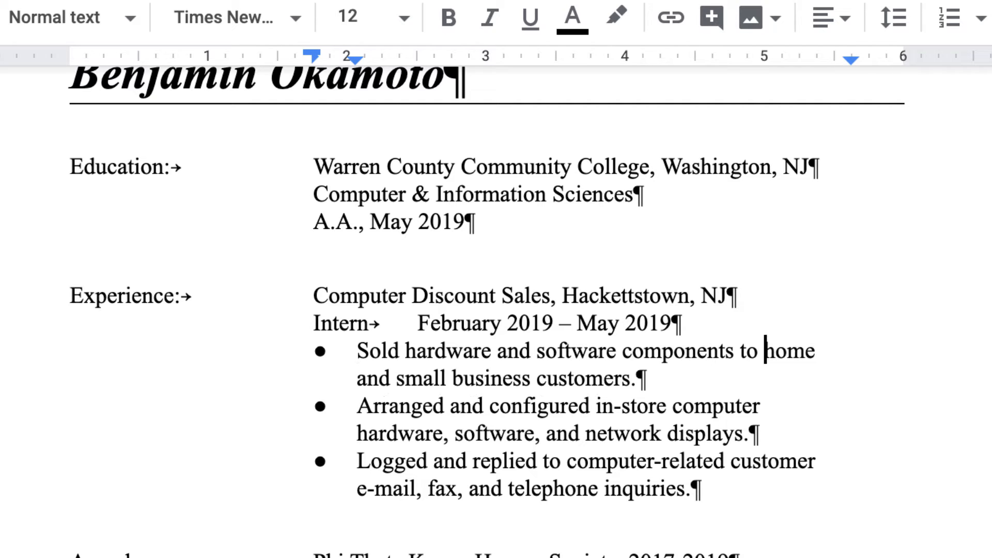
pyautogui.hotkey('shift', 'Return')
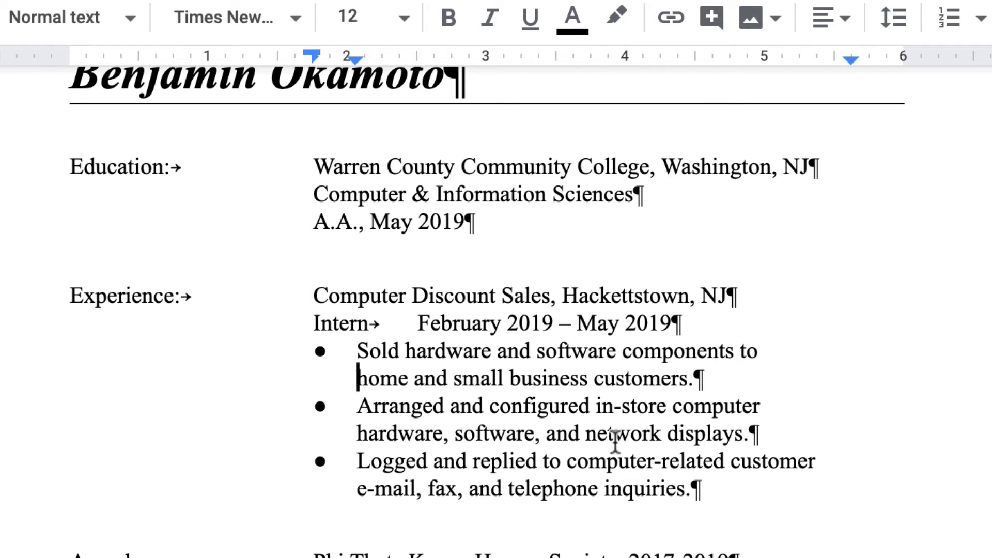
pyautogui.press('BackSpace')
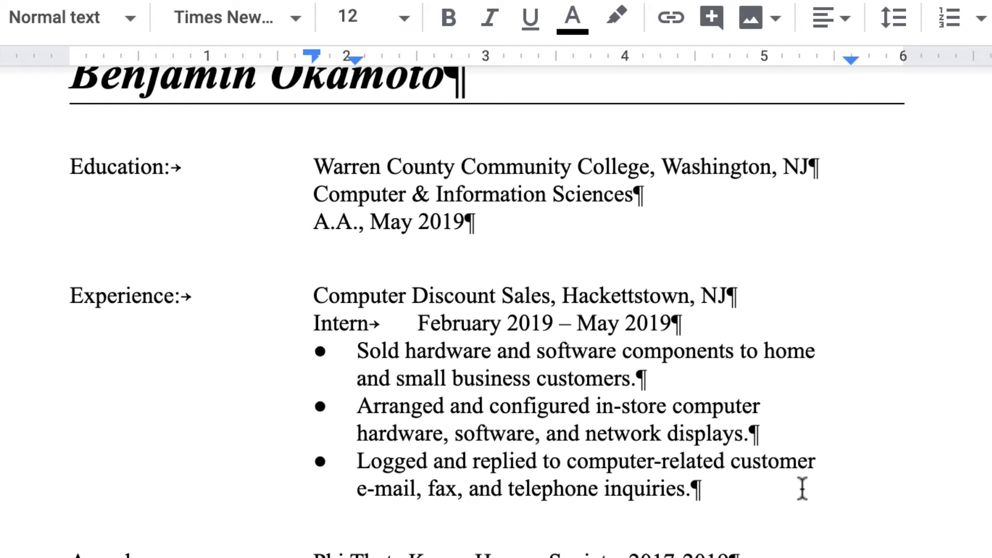
# - Apply custom list item spacing of 4 pt before each of the three Experience bullets
pyautogui.moveTo(369, 351); pyautogui.dragTo(529, 484)
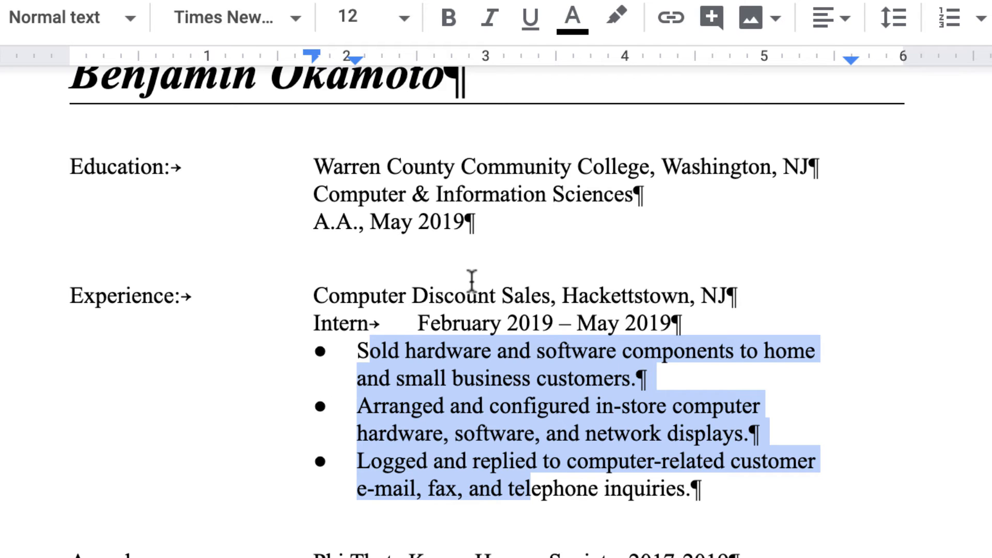
pyautogui.click(893, 18)
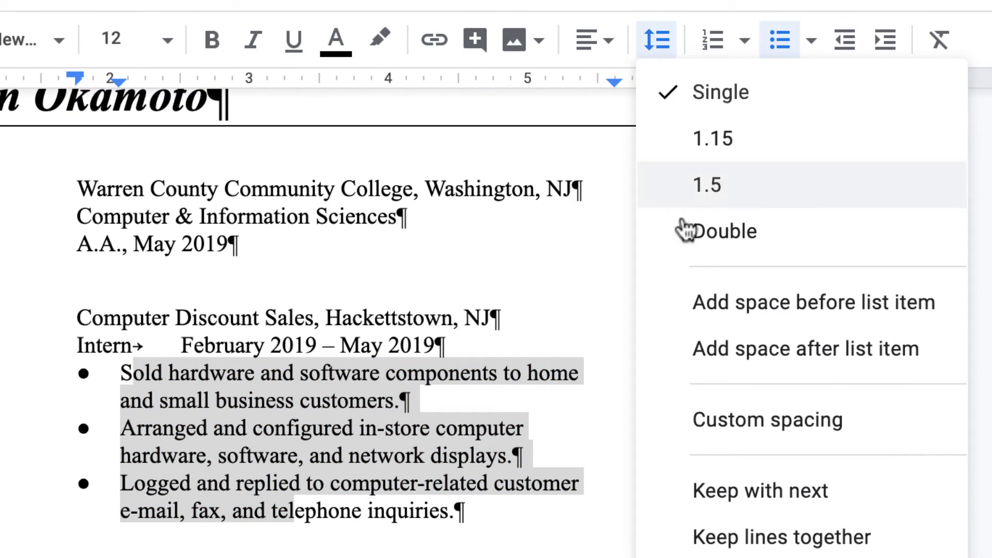
pyautogui.click(727, 422)
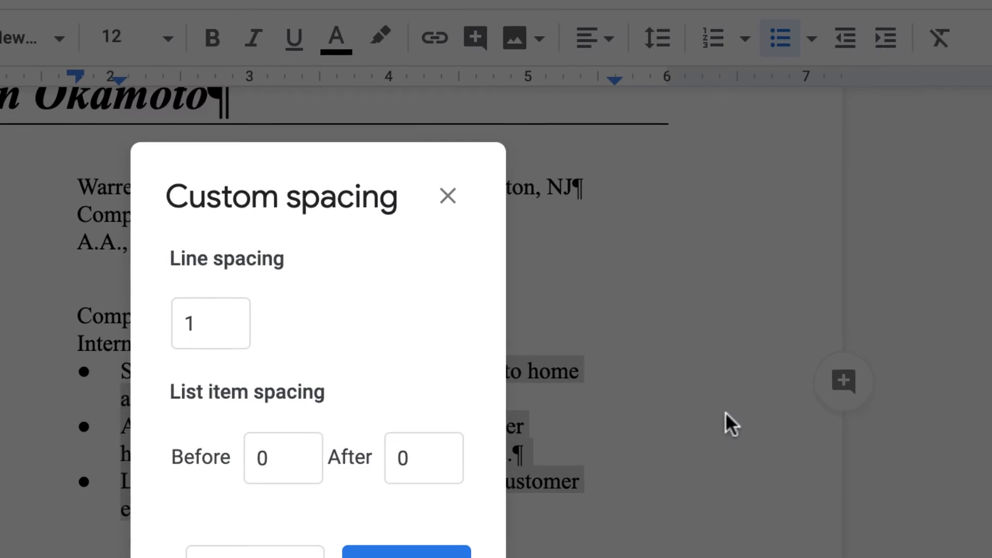
pyautogui.click(280, 462)
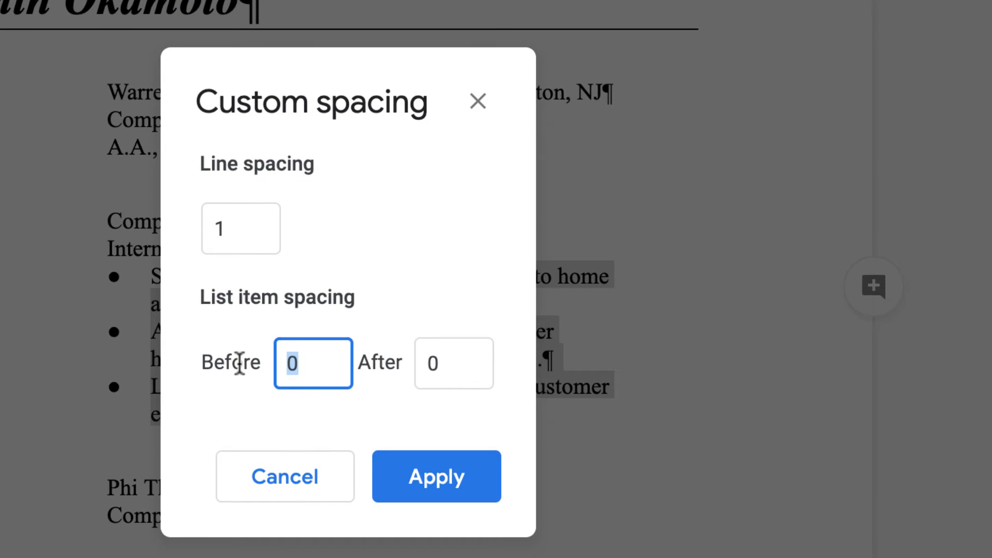
pyautogui.write('4')
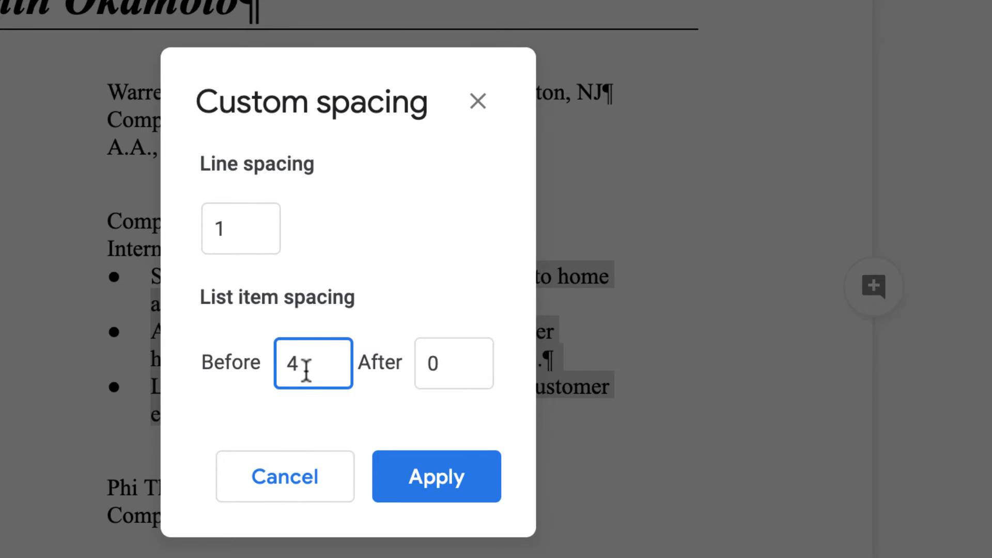
pyautogui.click(445, 484)
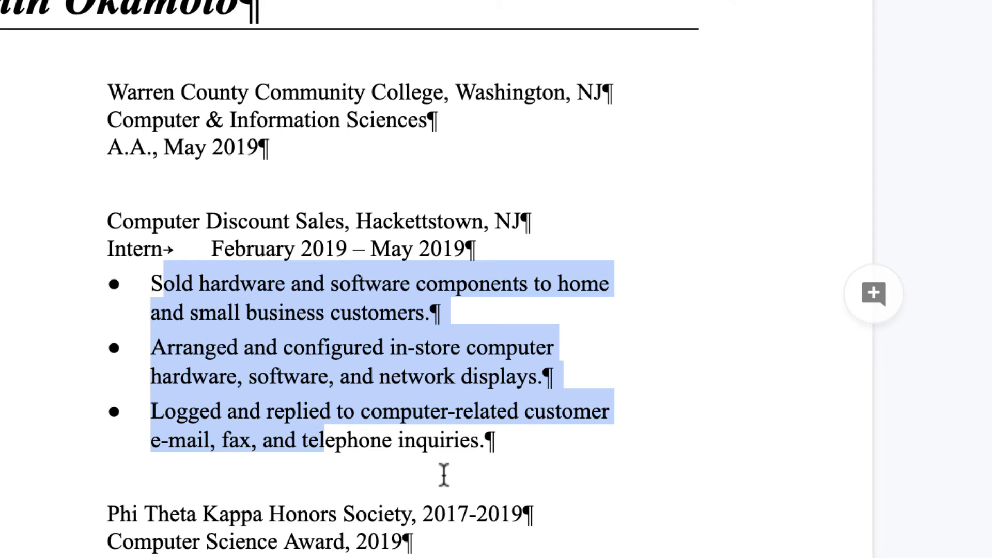
pyautogui.click(279, 310)
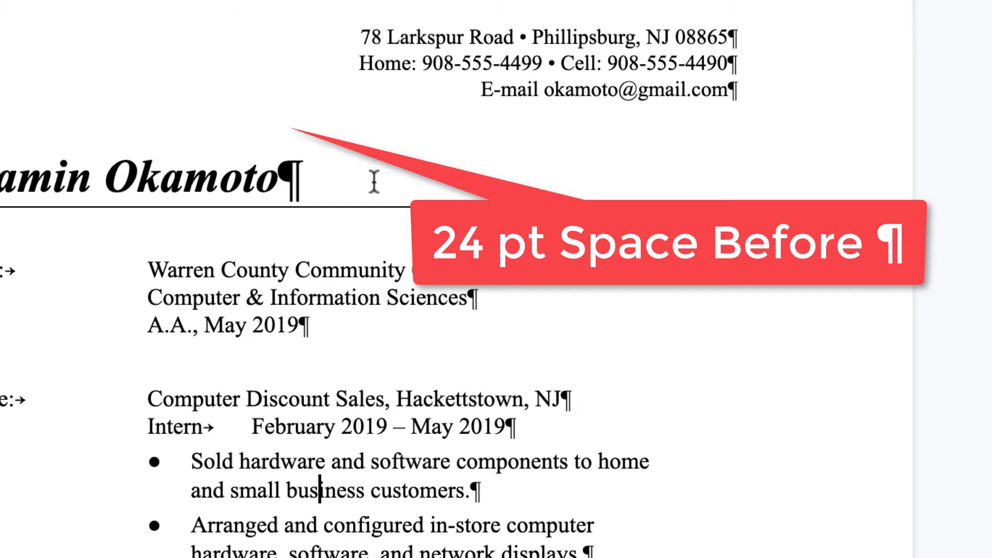
# - Italicize the whole "Intern February 2019 – May 2019" line under Experience
pyautogui.scroll(-5, 377, 181)
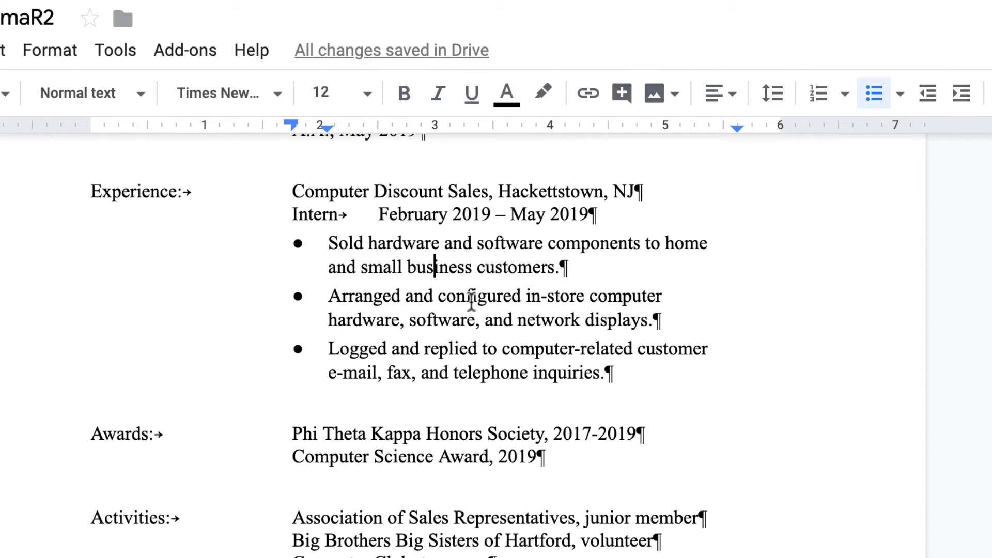
pyautogui.scroll(3, 471, 301)
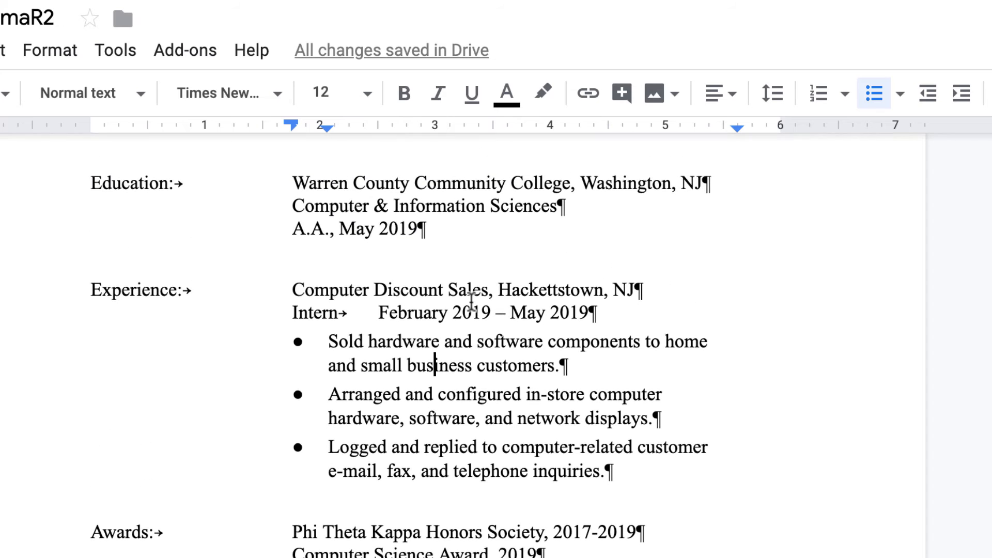
pyautogui.moveTo(287, 309); pyautogui.dragTo(642, 306)
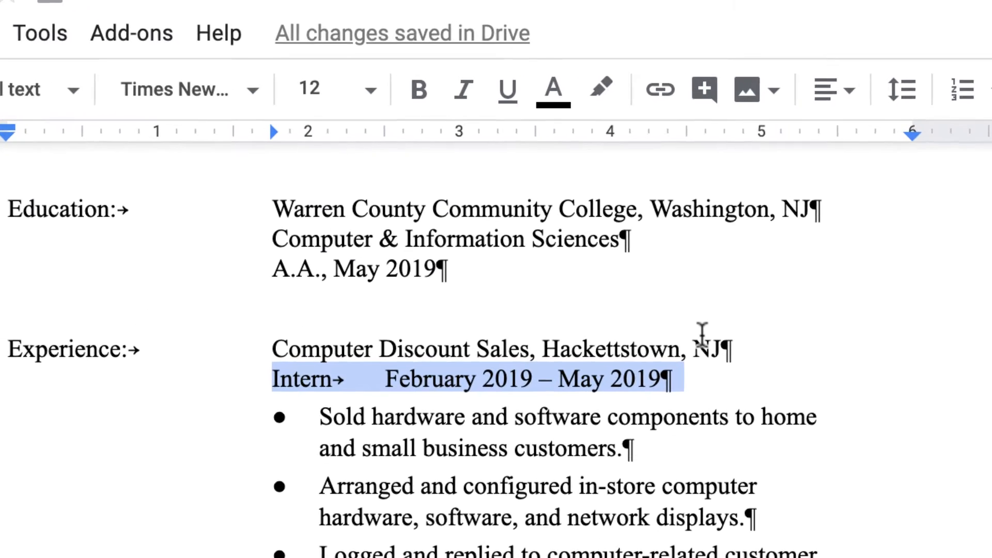
pyautogui.click(464, 89)
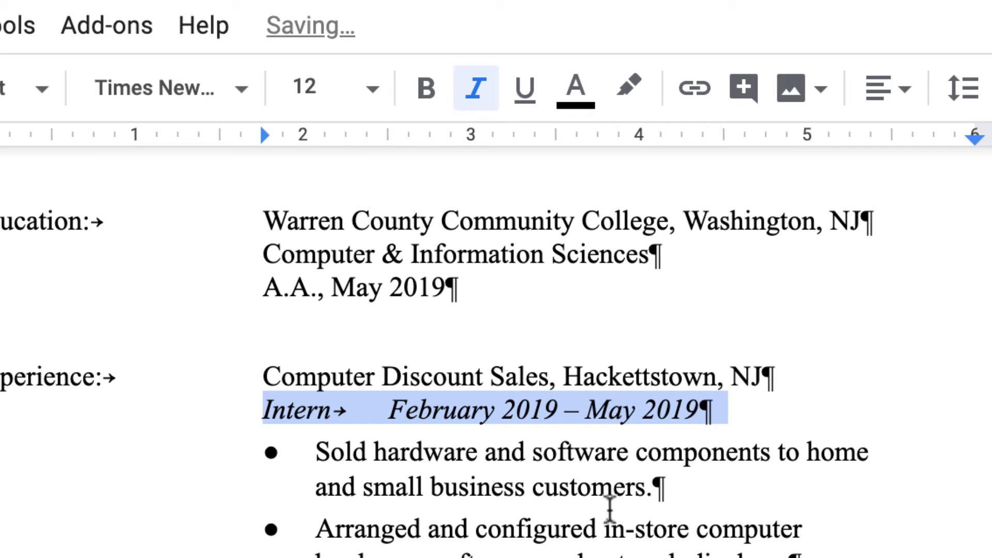
# - Add a right tab-stop to the Intern line and position it at 5.94 inches on the ruler
pyautogui.click(394, 411)
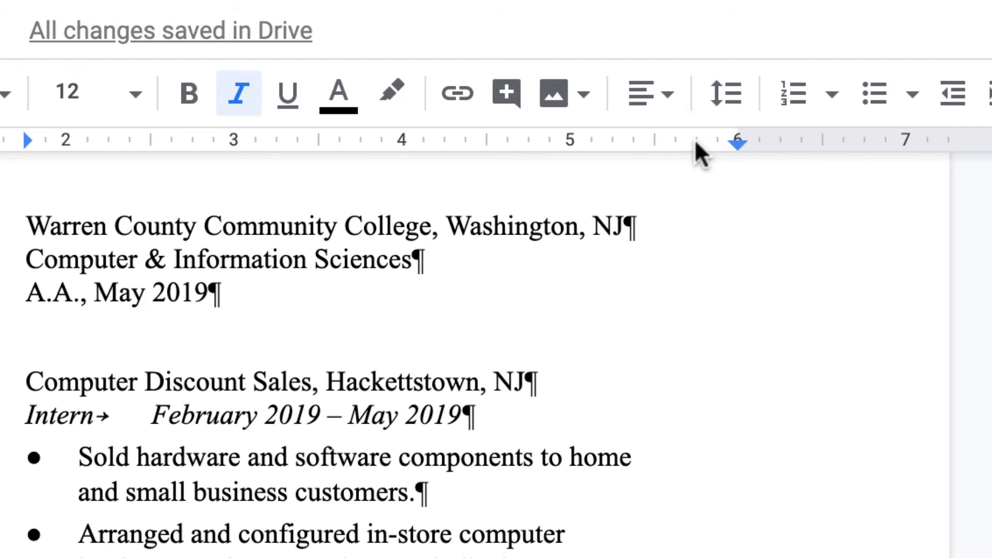
pyautogui.click(695, 141)
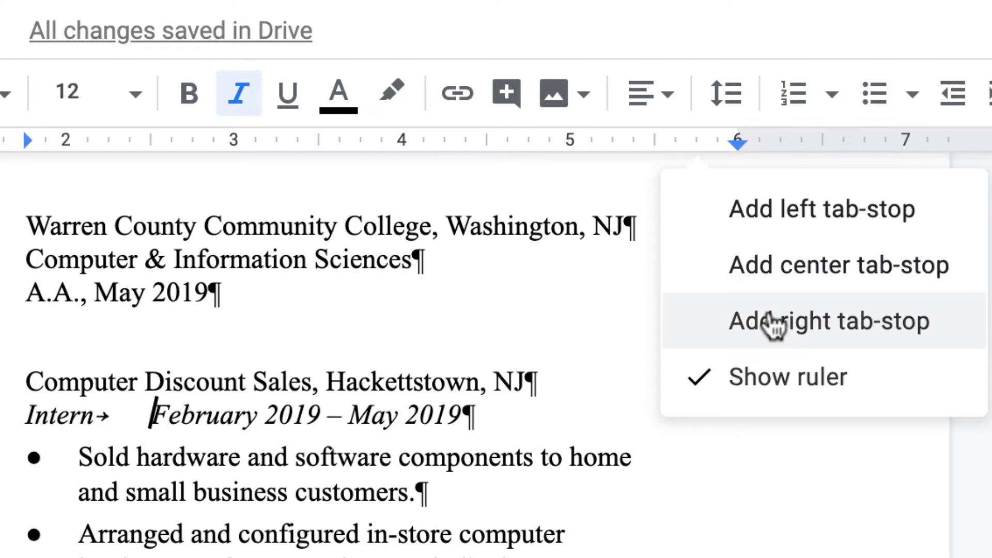
pyautogui.click(829, 327)
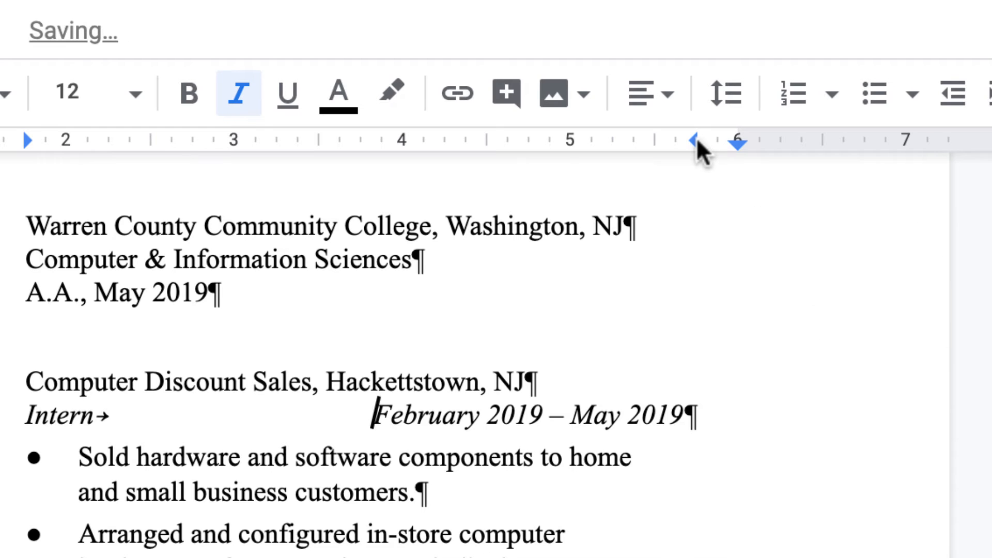
pyautogui.moveTo(693, 137); pyautogui.dragTo(722, 137)
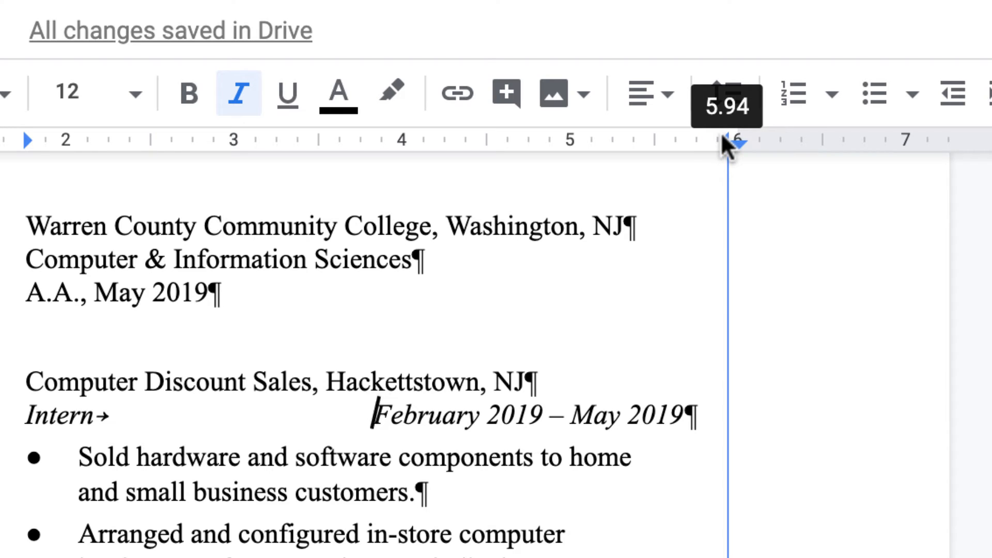
pyautogui.moveTo(722, 134); pyautogui.dragTo(722, 134)
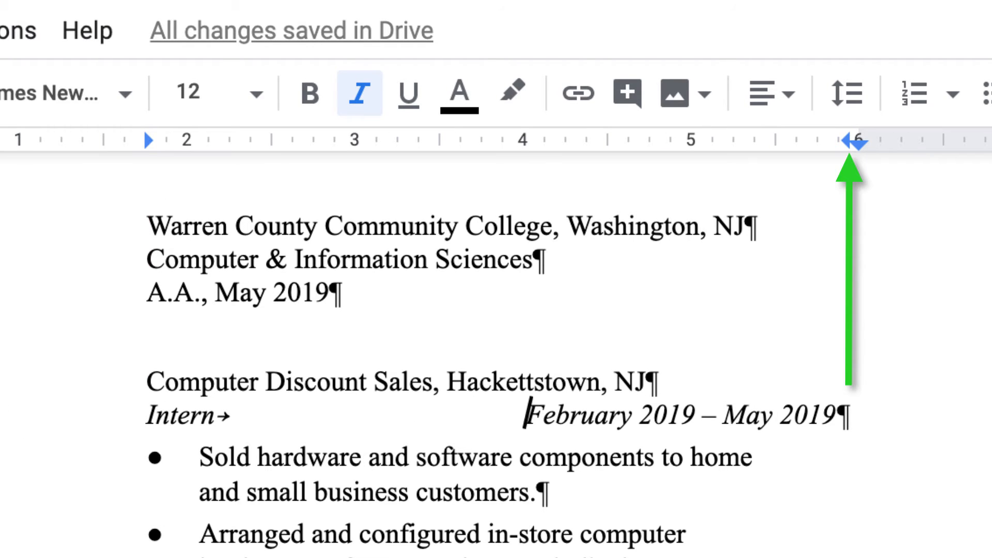
# - Try removing the tab before "Intern" in the Experience section, then reinsert it
pyautogui.click(135, 420)
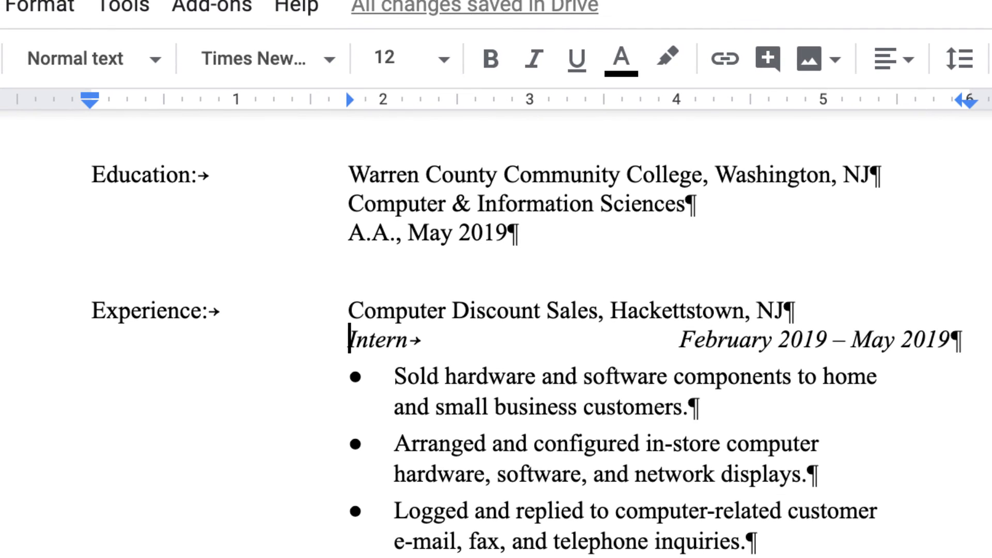
pyautogui.press('BackSpace')
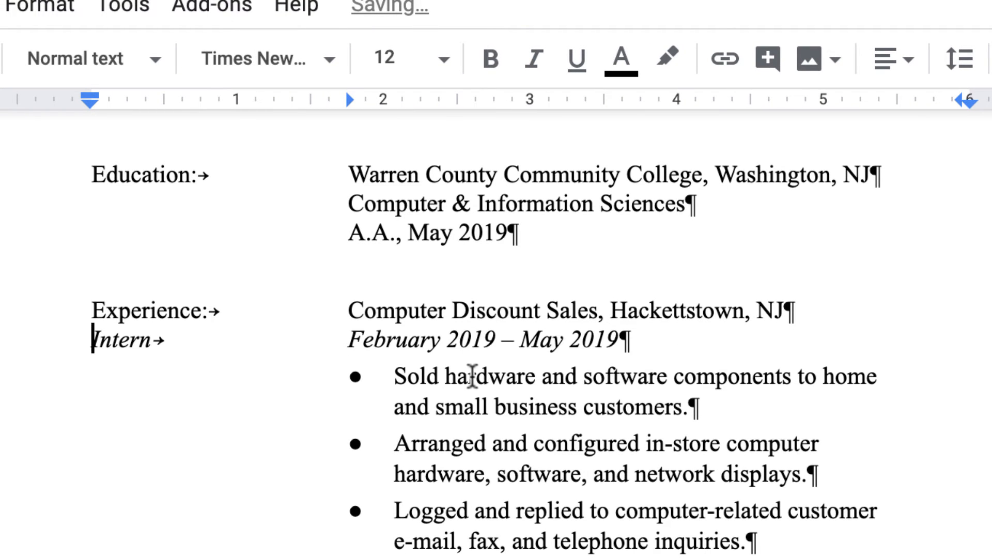
pyautogui.press('Tab')
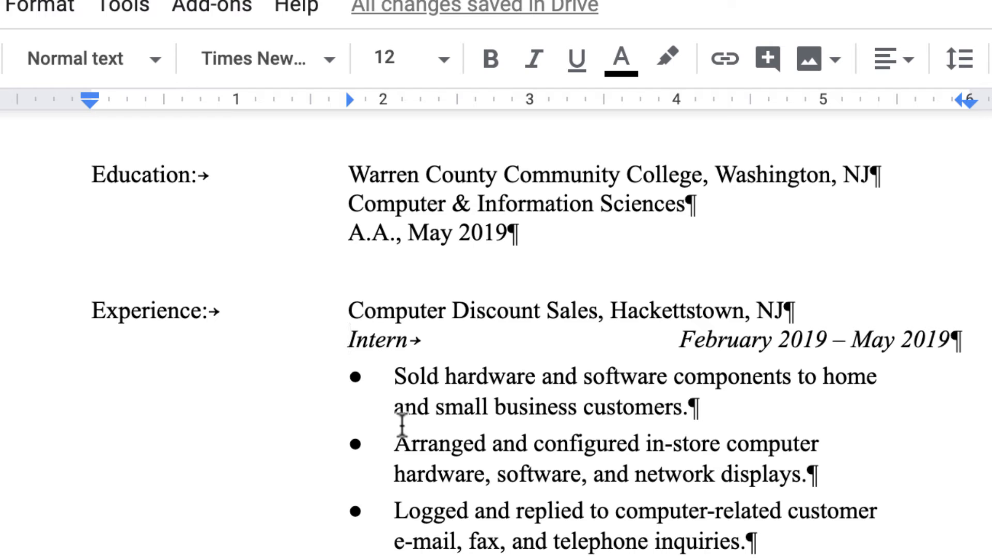
# - Give the Volunteer Work paragraph a hanging indent by aligning its left indent with the tab stop at about 1.75 inches
pyautogui.scroll(-8, 498, 406)
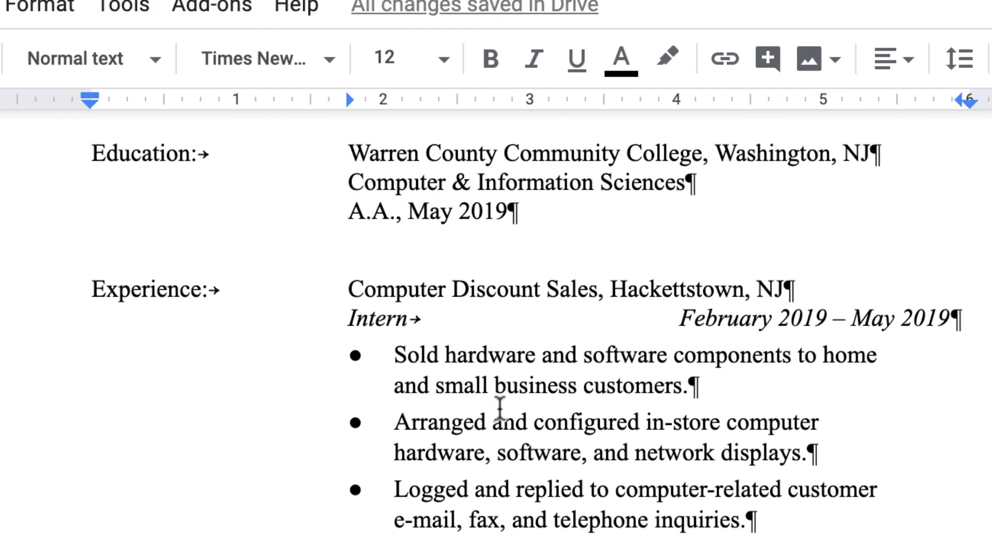
pyautogui.click(348, 505)
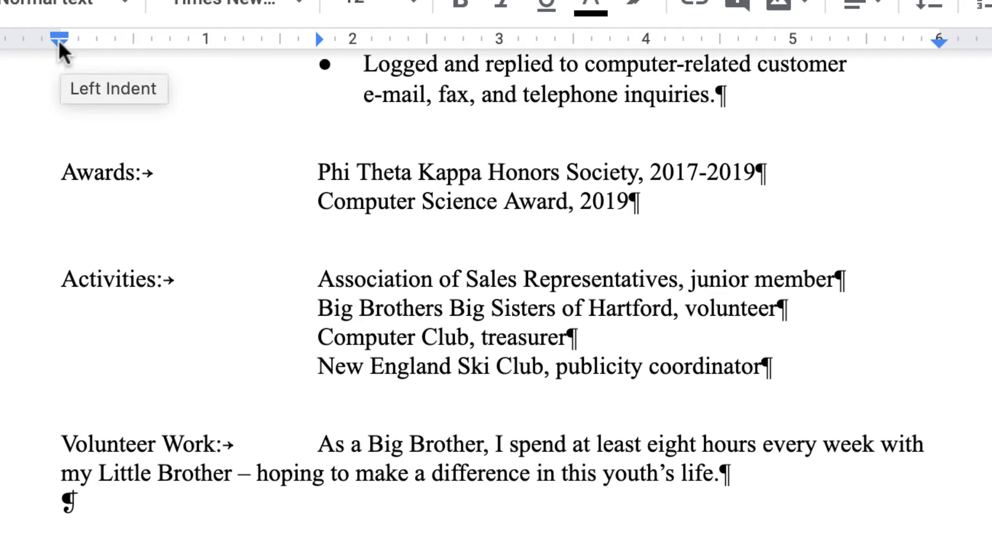
pyautogui.moveTo(58, 44)
pyautogui.mouseDown()
pyautogui.moveTo(317, 42)
pyautogui.moveTo(289, 33)
pyautogui.moveTo(335, 17)
pyautogui.moveTo(263, 9)
pyautogui.moveTo(72, 29)
pyautogui.mouseUp()
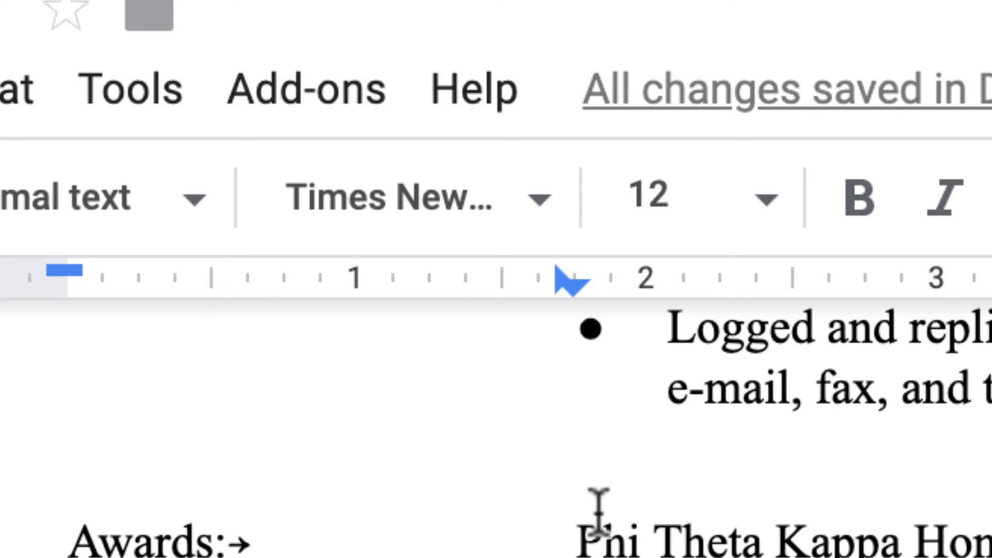
pyautogui.moveTo(572, 283)
pyautogui.mouseDown()
pyautogui.moveTo(593, 287)
pyautogui.moveTo(556, 291)
pyautogui.moveTo(589, 292)
pyautogui.moveTo(558, 279)
pyautogui.moveTo(571, 276)
pyautogui.mouseUp()
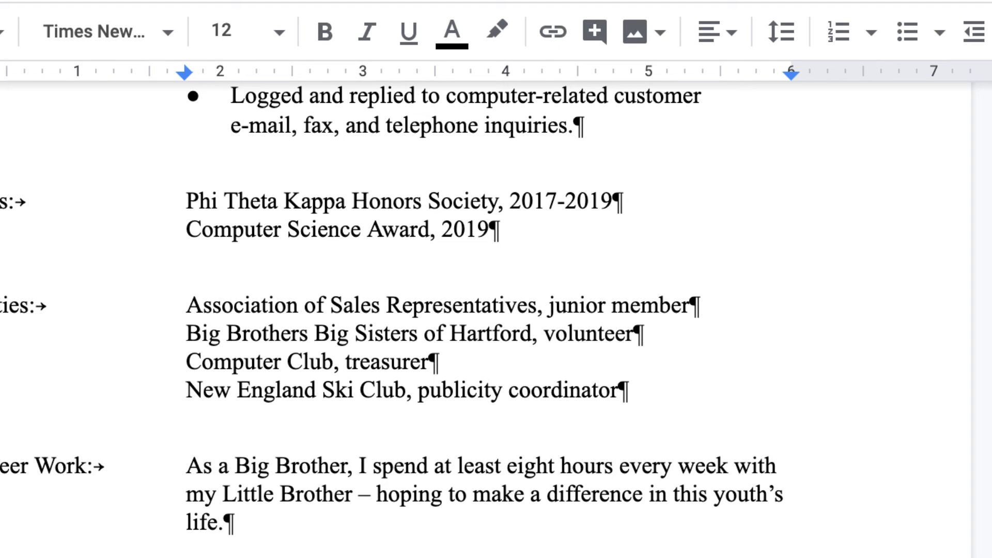
# - Try a soft line break before "youth's", remove it, and set the Volunteer Work paragraph's right indent to about 5.63 inches
pyautogui.hotkey('shift', 'Return')
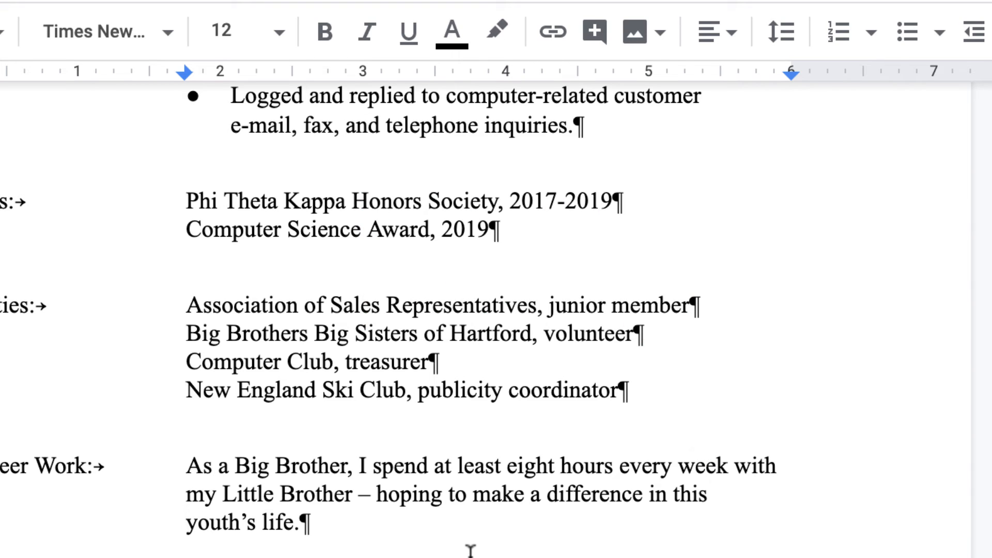
pyautogui.press('BackSpace')
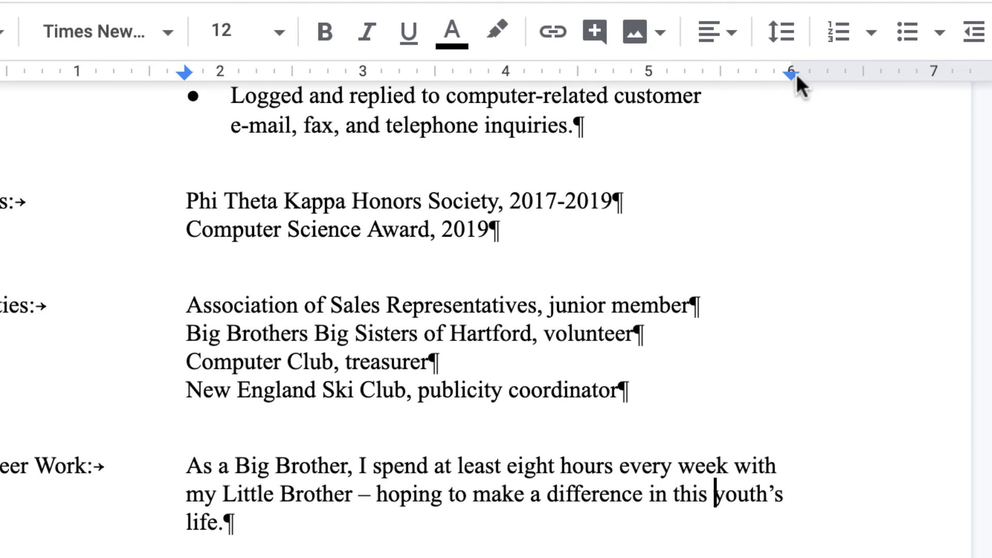
pyautogui.moveTo(790, 73); pyautogui.dragTo(734, 76)
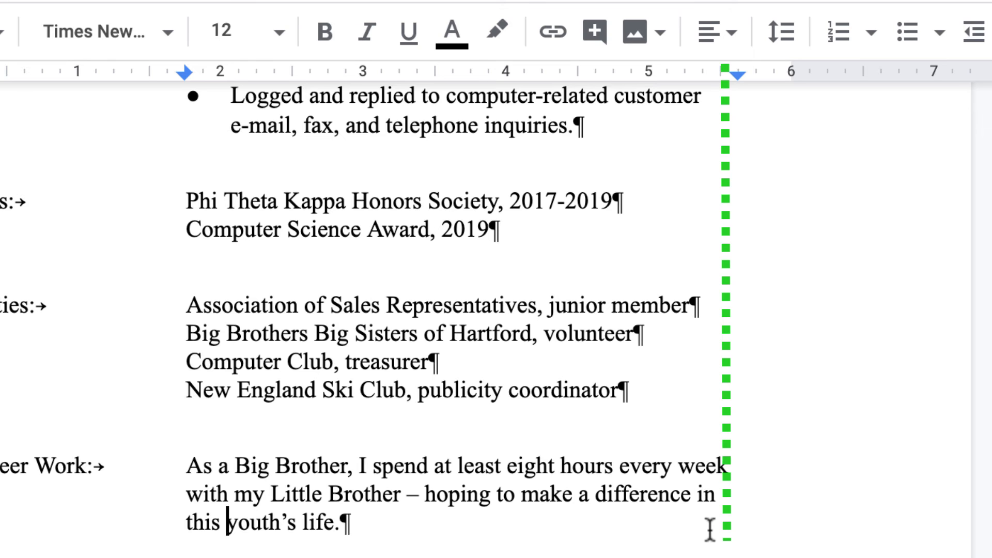
pyautogui.scroll(6, 710, 530)
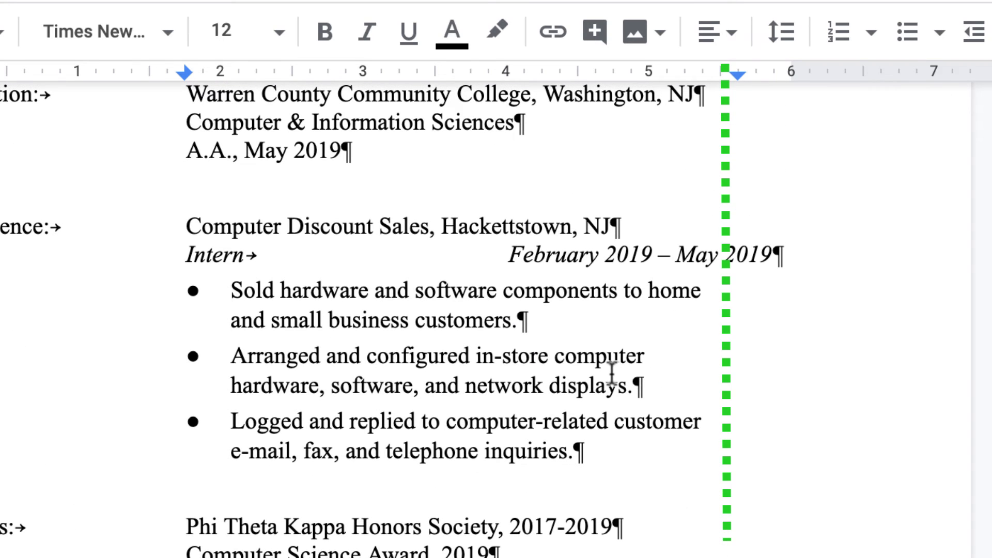
pyautogui.scroll(-5, 611, 373)
pyautogui.scroll(3, 612, 373)
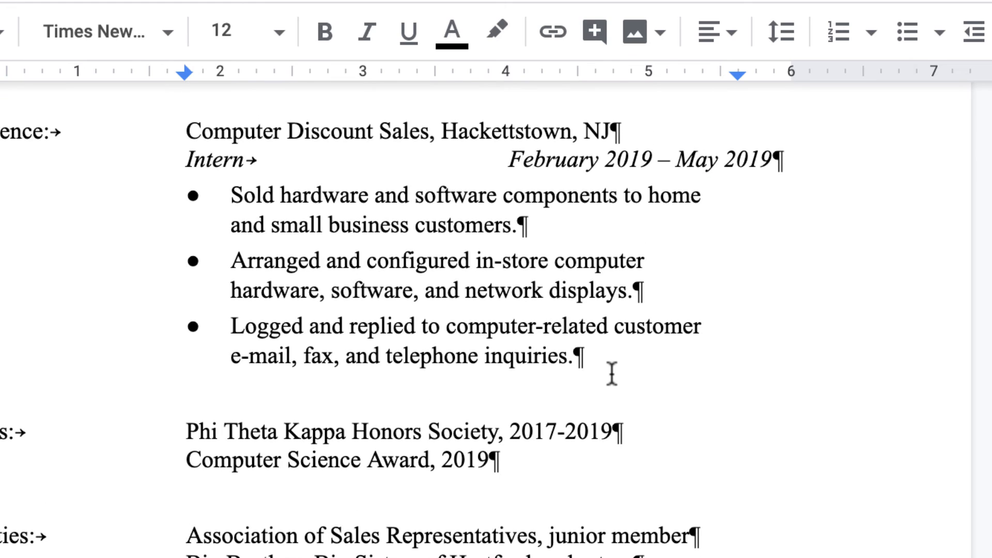
# - Bold the "Volunteer Work:", "Activities:" and "Awards:" section headings
pyautogui.moveTo(51, 553); pyautogui.dragTo(257, 446)
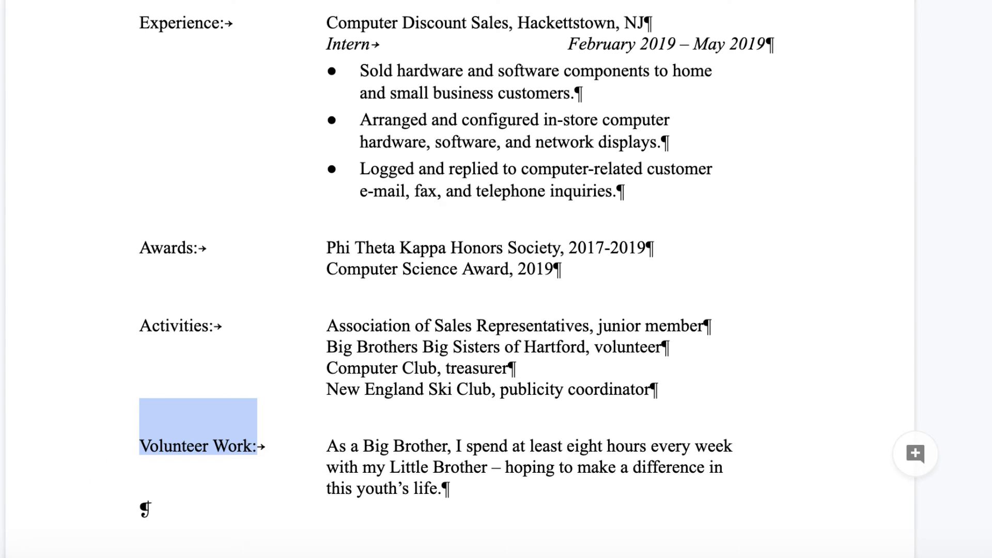
pyautogui.hotkey('ctrl', 'b')
pyautogui.moveTo(138, 326); pyautogui.dragTo(228, 326)
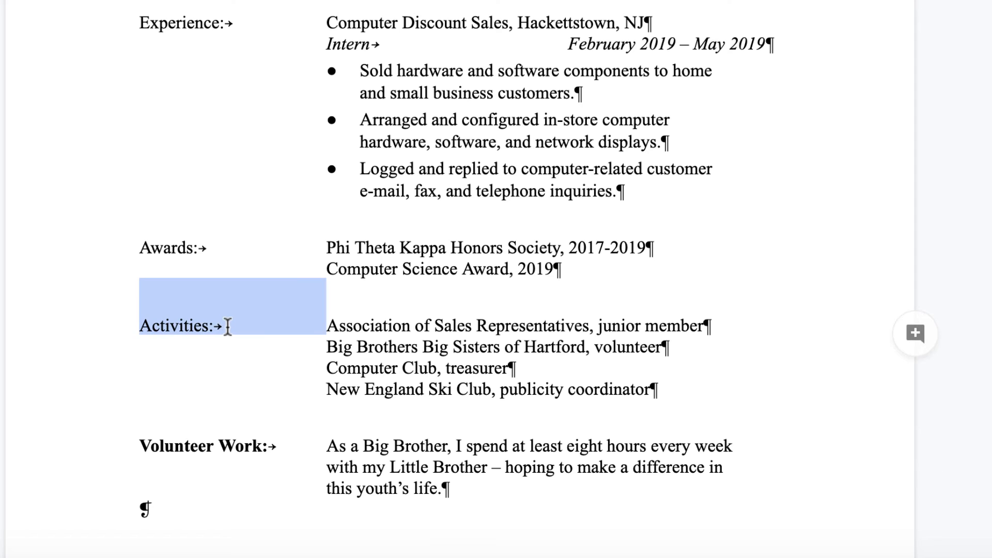
pyautogui.hotkey('ctrl', 'b')
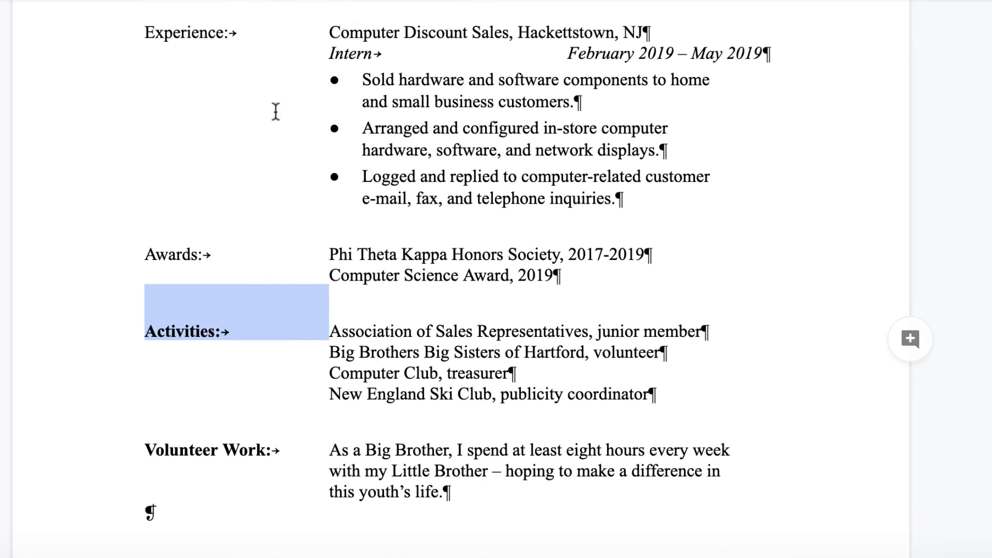
pyautogui.click(136, 247)
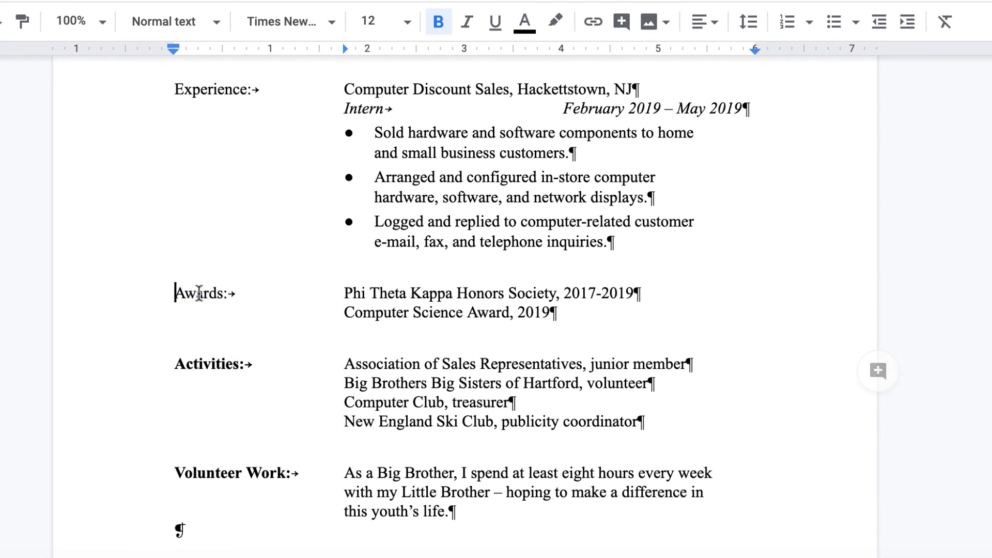
pyautogui.moveTo(175, 293); pyautogui.dragTo(250, 289)
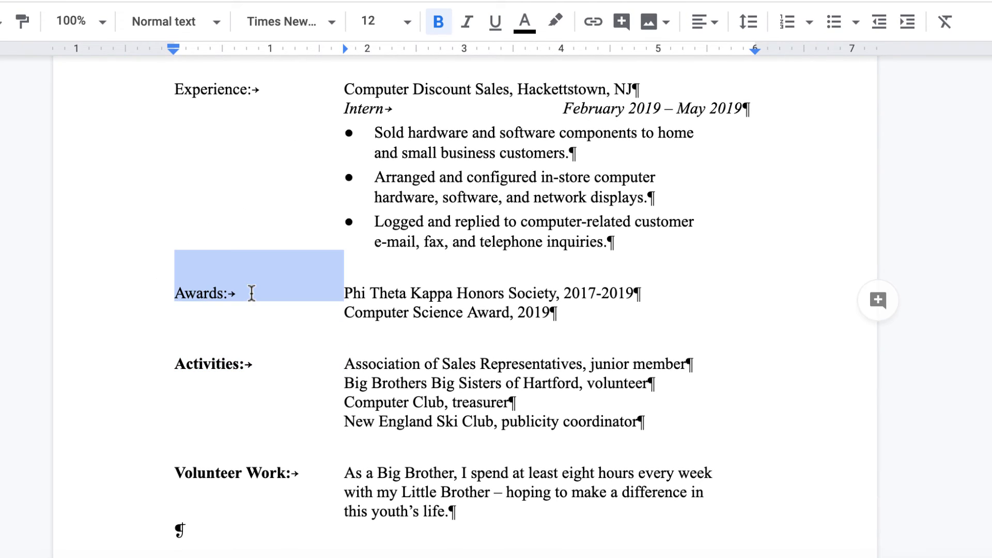
pyautogui.click(438, 22)
# - Bold the "Experience:" and "Education:" section headings
pyautogui.scroll(3, 424, 143)
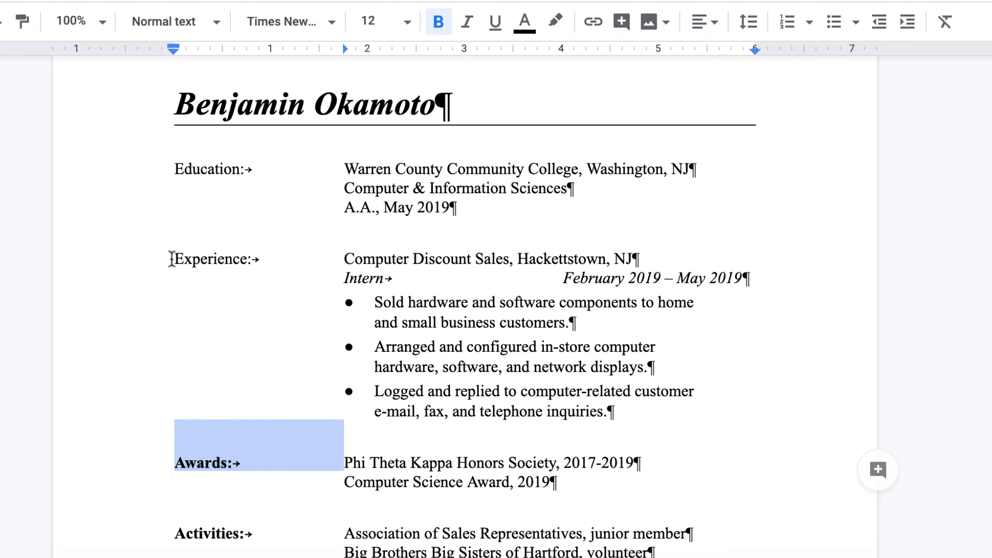
pyautogui.moveTo(172, 258); pyautogui.dragTo(261, 258)
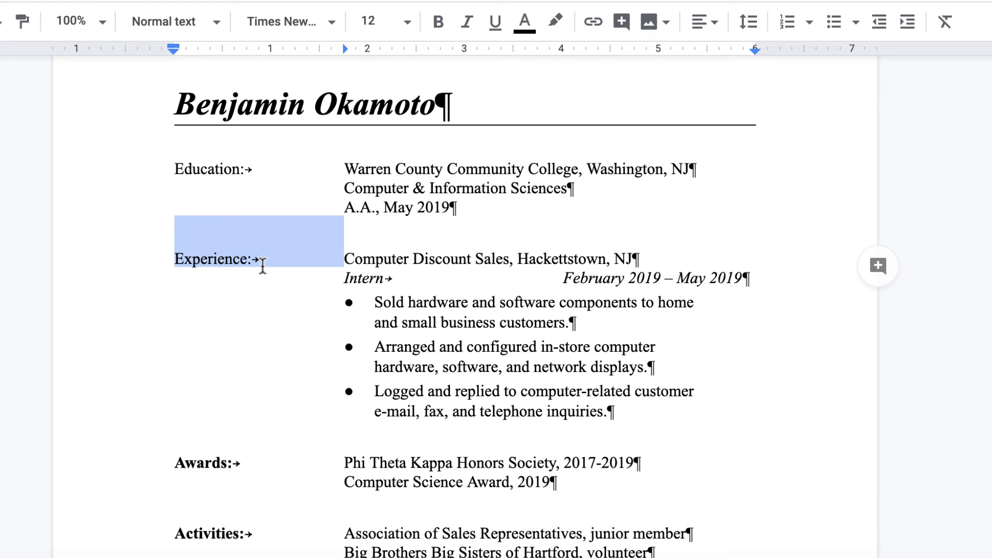
pyautogui.click(438, 22)
pyautogui.click(178, 168)
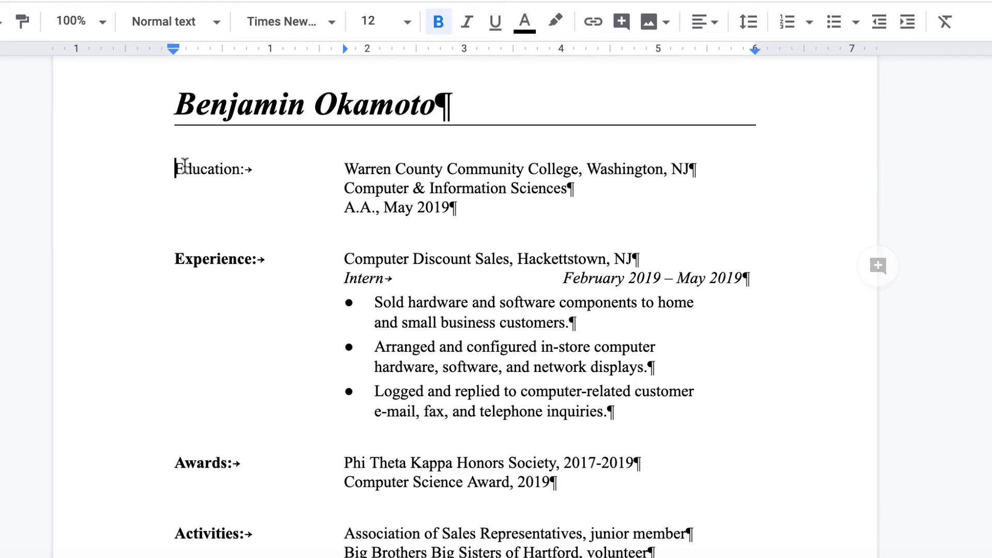
pyautogui.moveTo(185, 169); pyautogui.dragTo(254, 169)
pyautogui.click(438, 22)
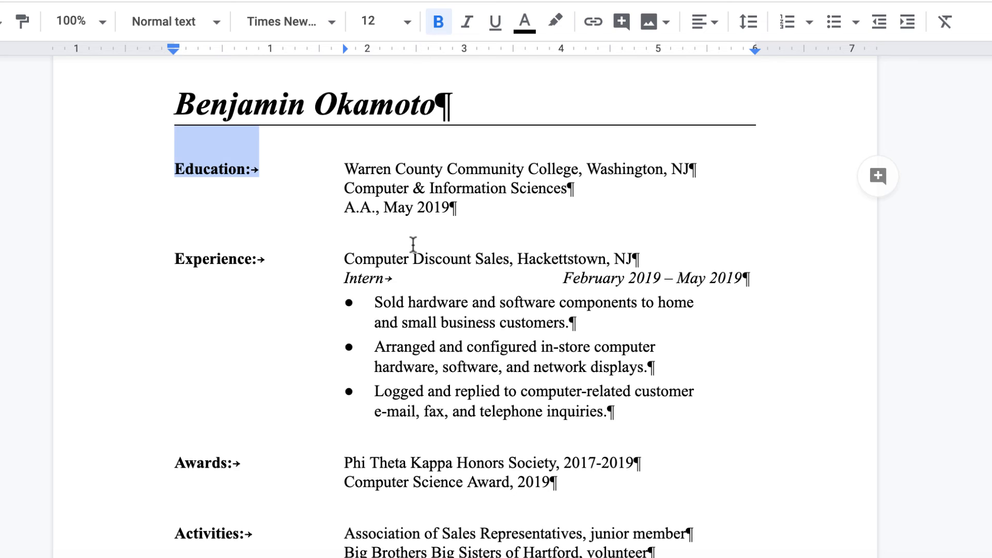
# - Change the font of all resume text from the Education heading to the end of the document to Calibri
pyautogui.scroll(-2, 413, 243)
pyautogui.click(184, 125)
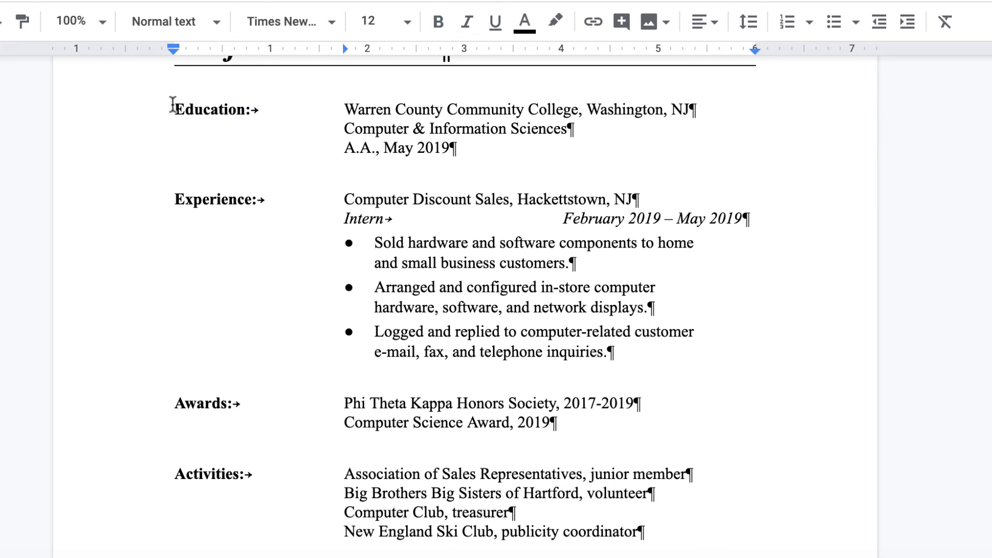
pyautogui.moveTo(174, 103); pyautogui.dragTo(632, 518)
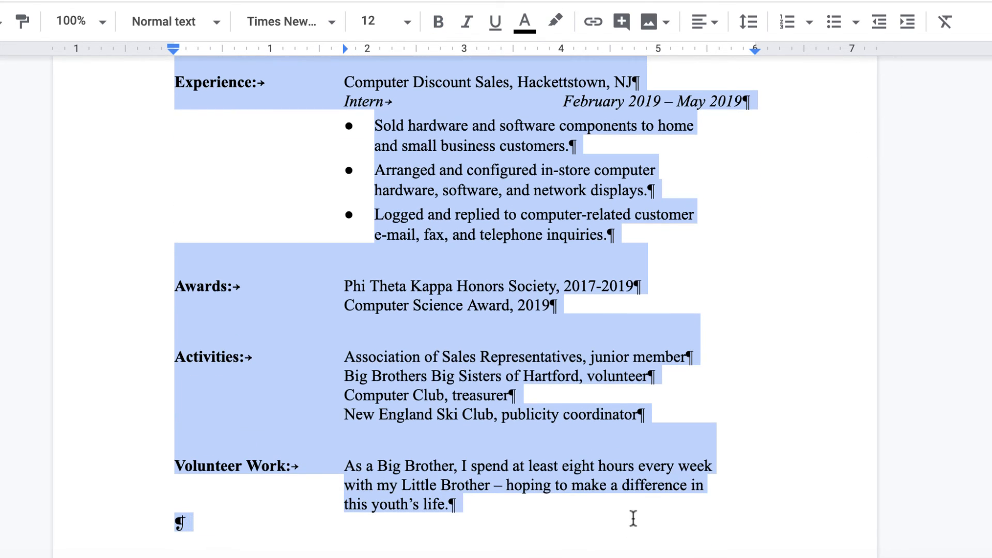
pyautogui.click(335, 24)
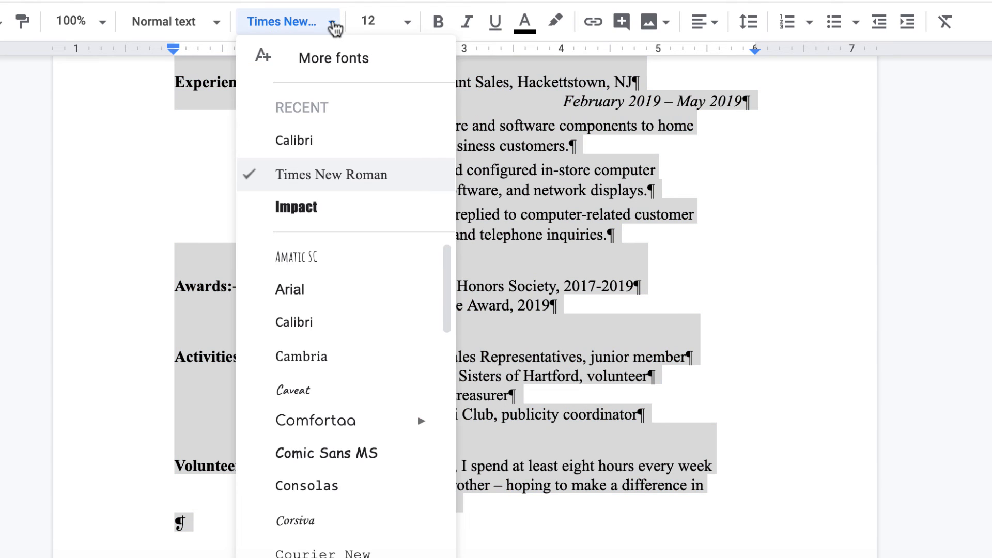
pyautogui.click(300, 146)
pyautogui.scroll(5, 535, 252)
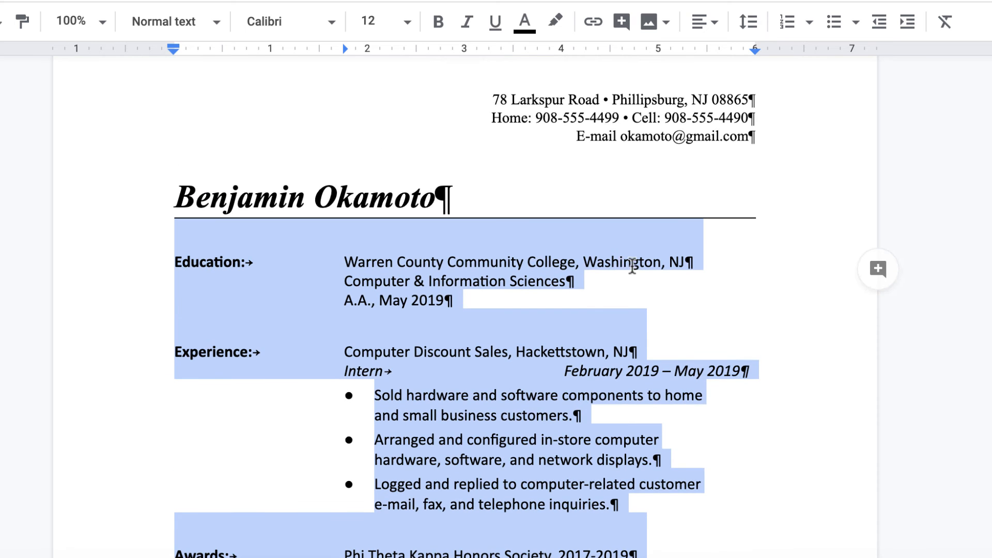
pyautogui.click(655, 277)
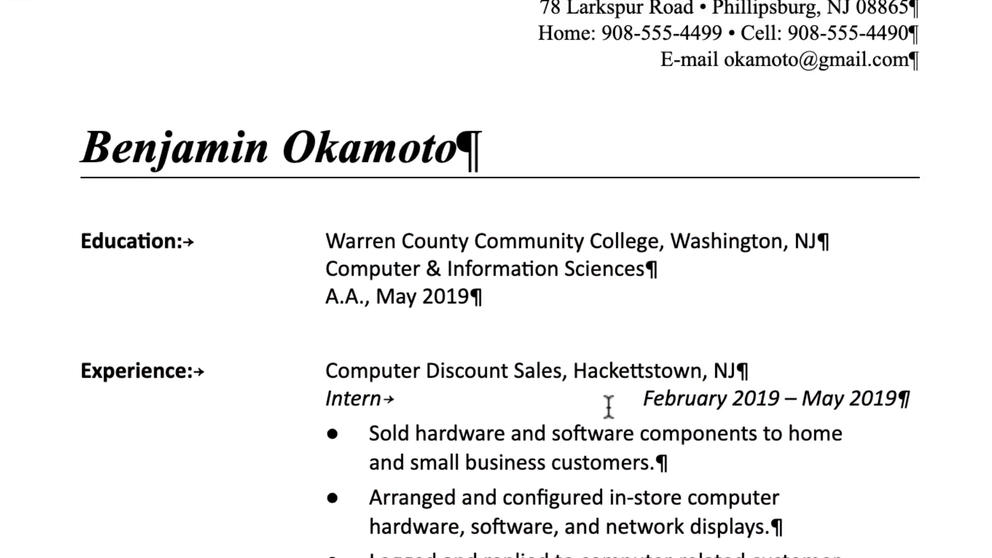
# - Bold "Warren County Community College" under Education and "Computer Discount Sales" under Experience
pyautogui.scroll(-2, 607, 428)
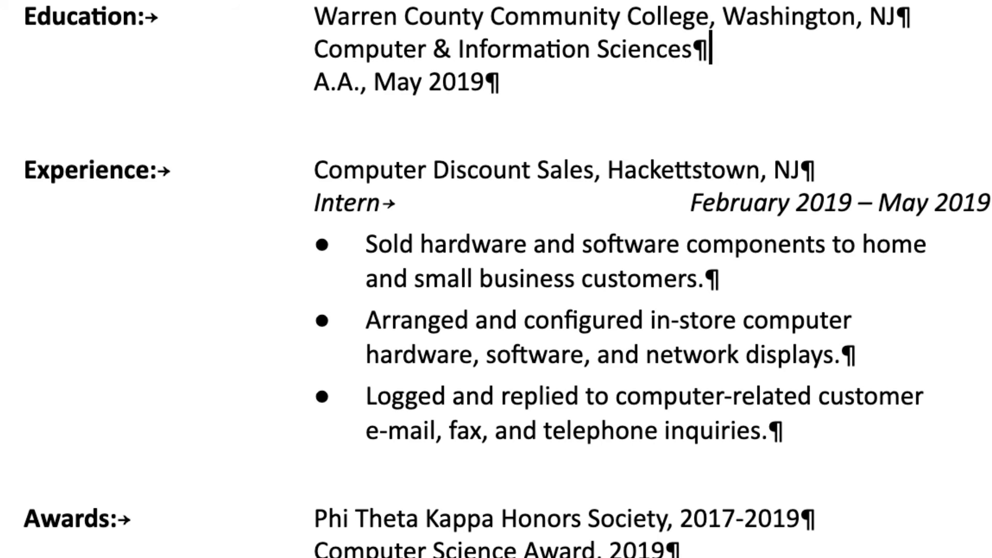
pyautogui.scroll(-4, 496, 279)
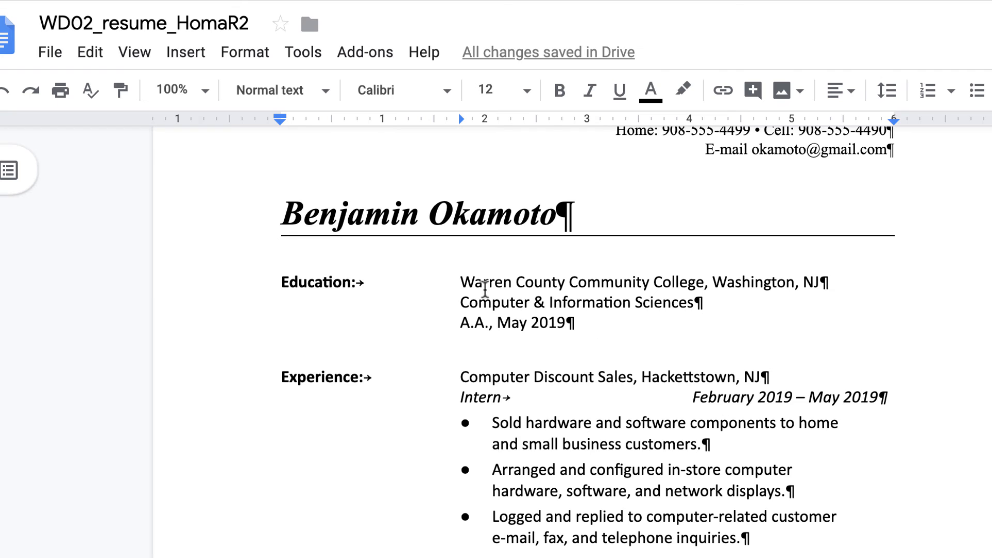
pyautogui.moveTo(461, 279); pyautogui.dragTo(705, 282)
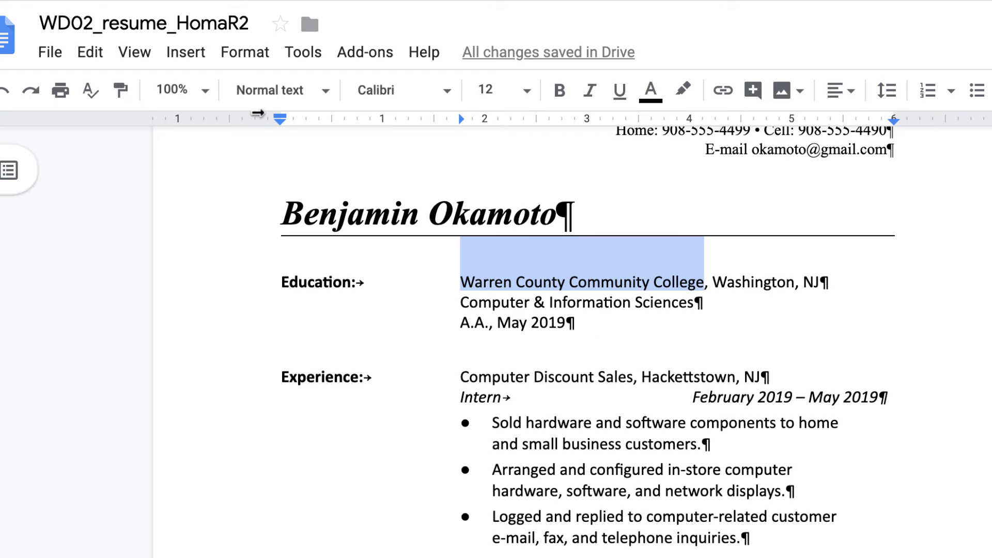
pyautogui.click(559, 91)
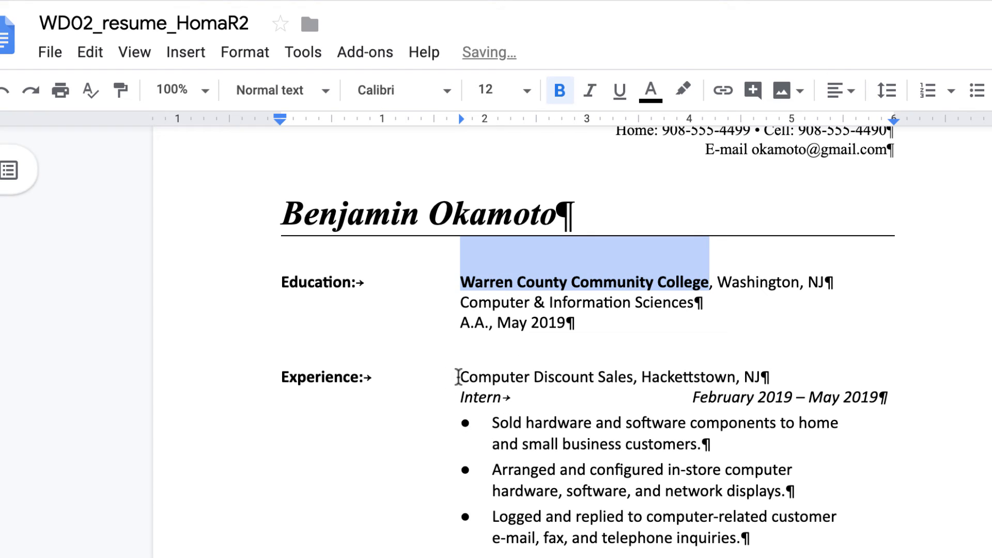
pyautogui.moveTo(459, 376); pyautogui.dragTo(631, 374)
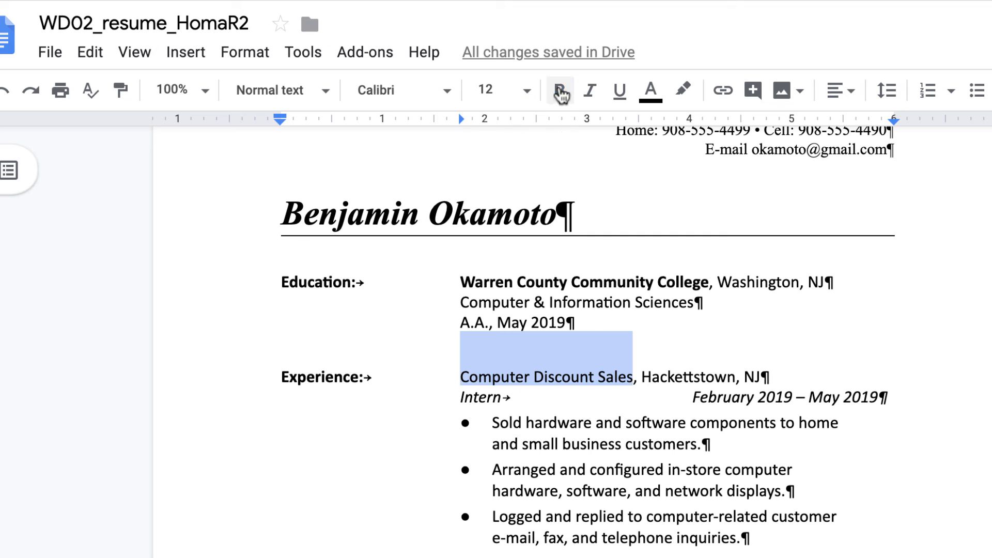
pyautogui.click(560, 91)
pyautogui.scroll(-11, 685, 289)
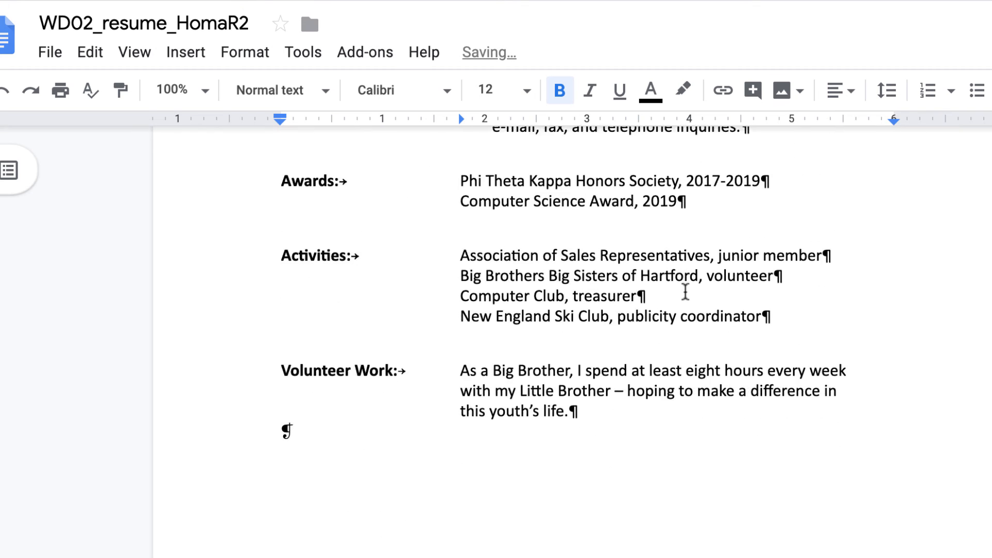
pyautogui.scroll(13, 685, 289)
pyautogui.scroll(-1, 607, 390)
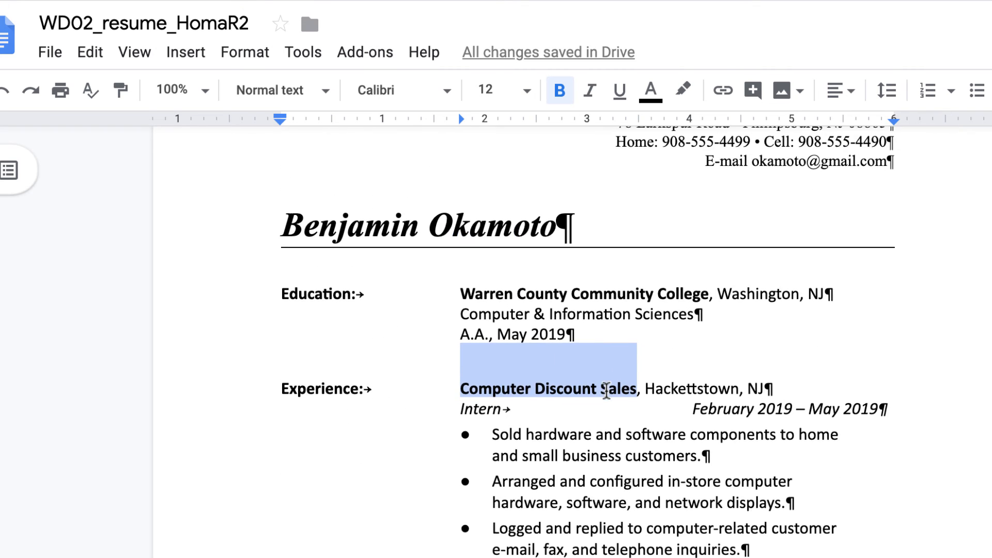
# - Change the font of all resume text from the Education heading to the end of the document to Times New Roman
pyautogui.click(753, 470)
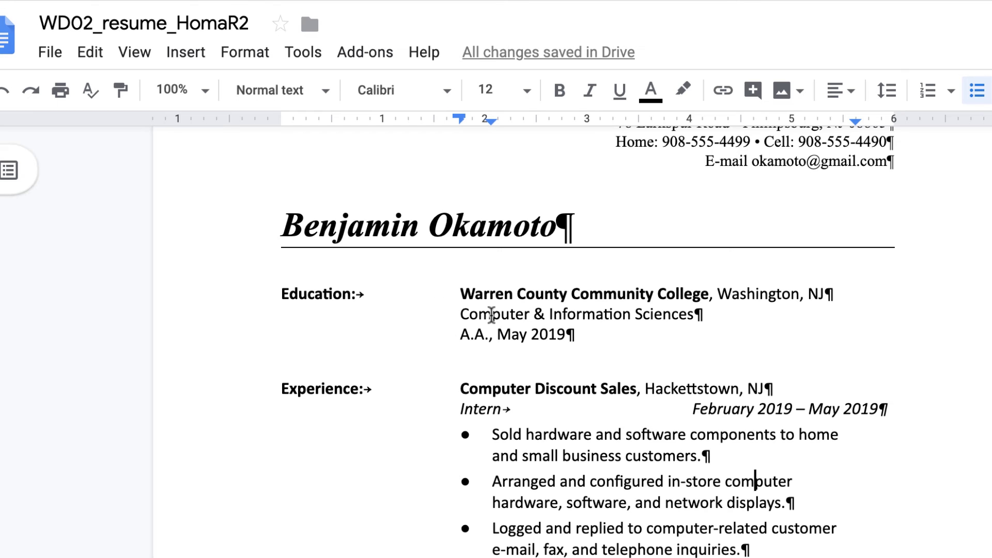
pyautogui.moveTo(280, 293); pyautogui.dragTo(603, 556)
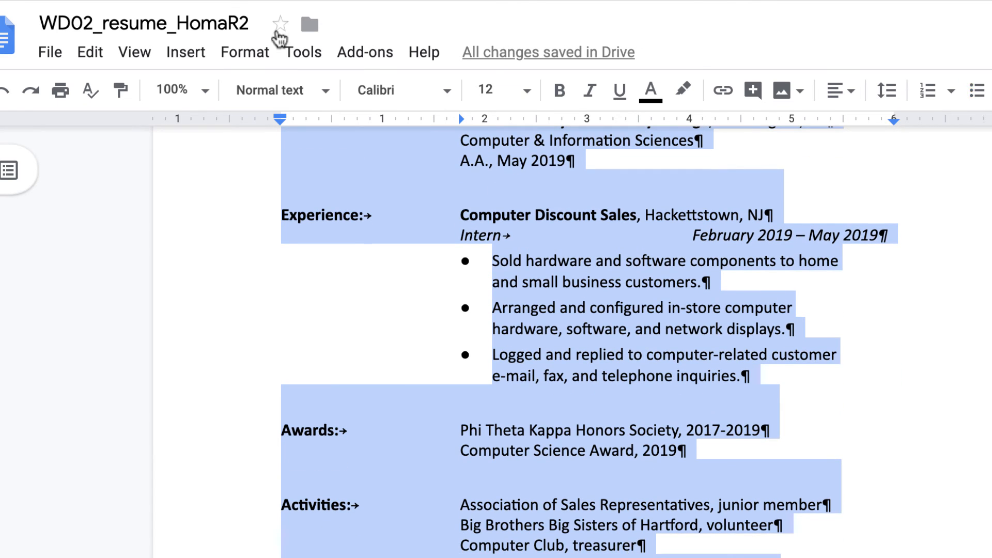
pyautogui.click(448, 92)
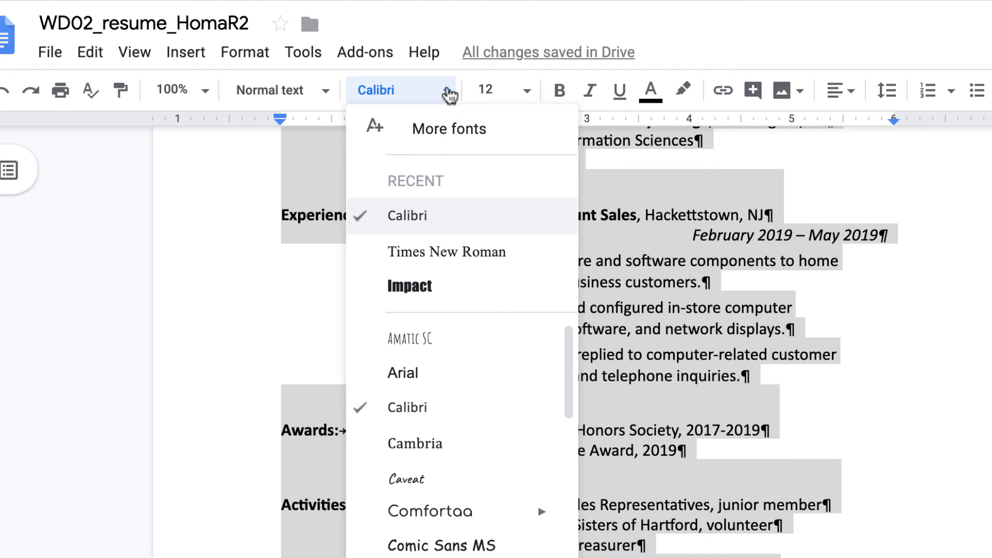
pyautogui.click(457, 256)
pyautogui.scroll(3, 868, 343)
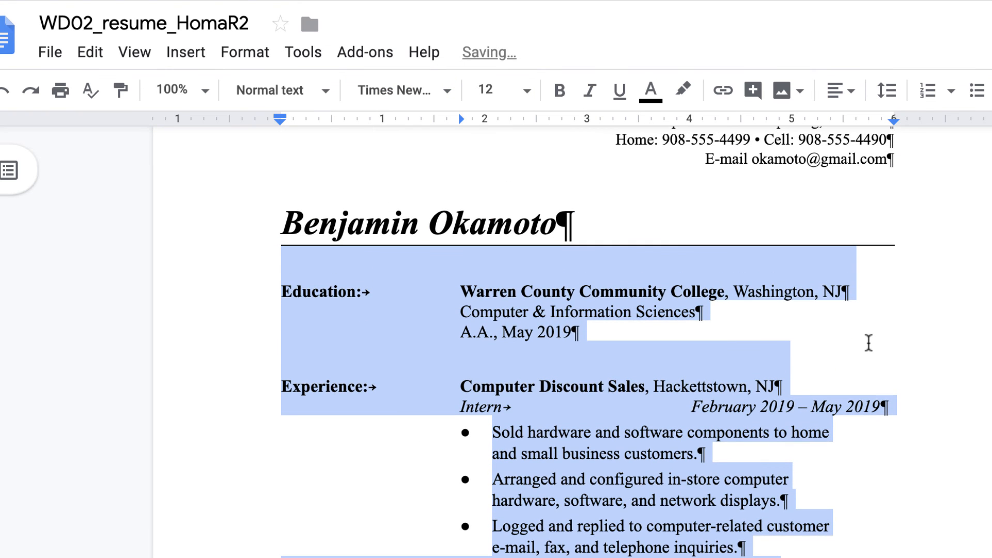
pyautogui.scroll(-2, 869, 343)
pyautogui.scroll(2, 869, 343)
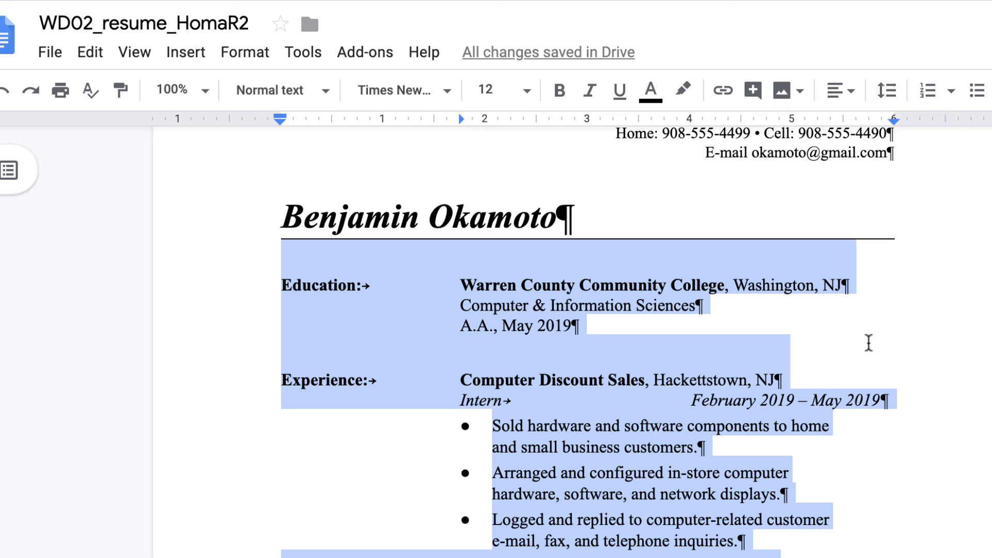
pyautogui.scroll(-3, 868, 343)
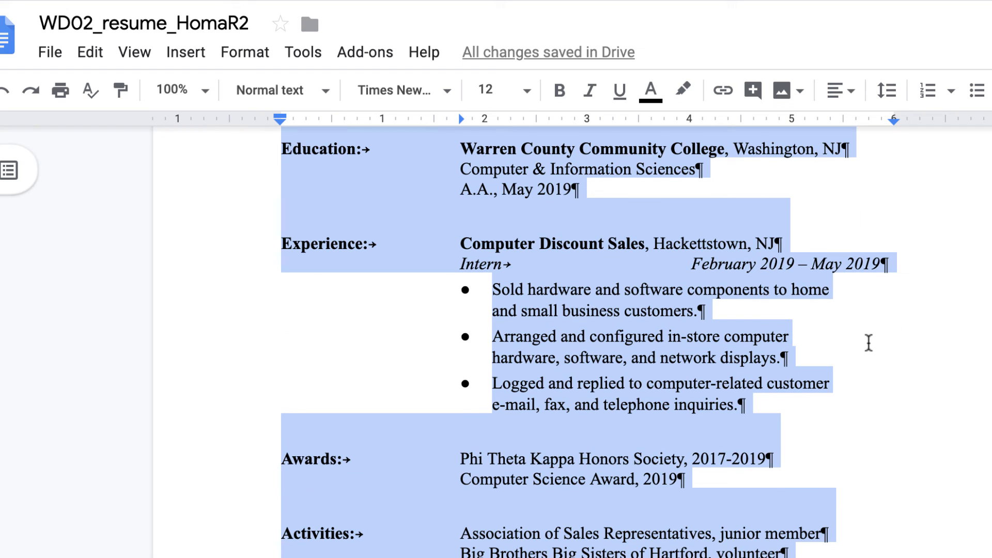
pyautogui.scroll(-2, 868, 343)
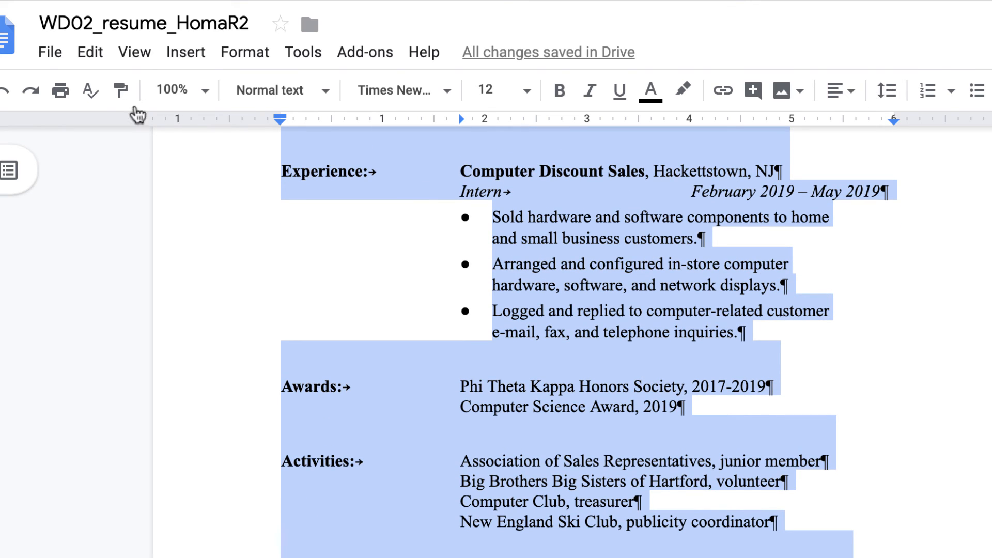
# - Download the resume as a Microsoft Word (.docx) file
pyautogui.click(50, 51)
pyautogui.moveTo(128, 267)
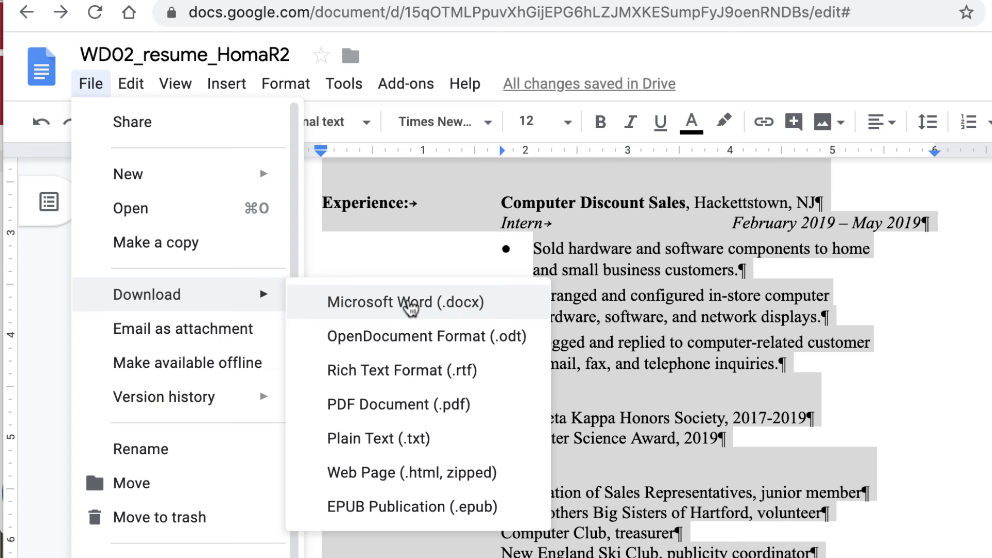
pyautogui.click(411, 305)
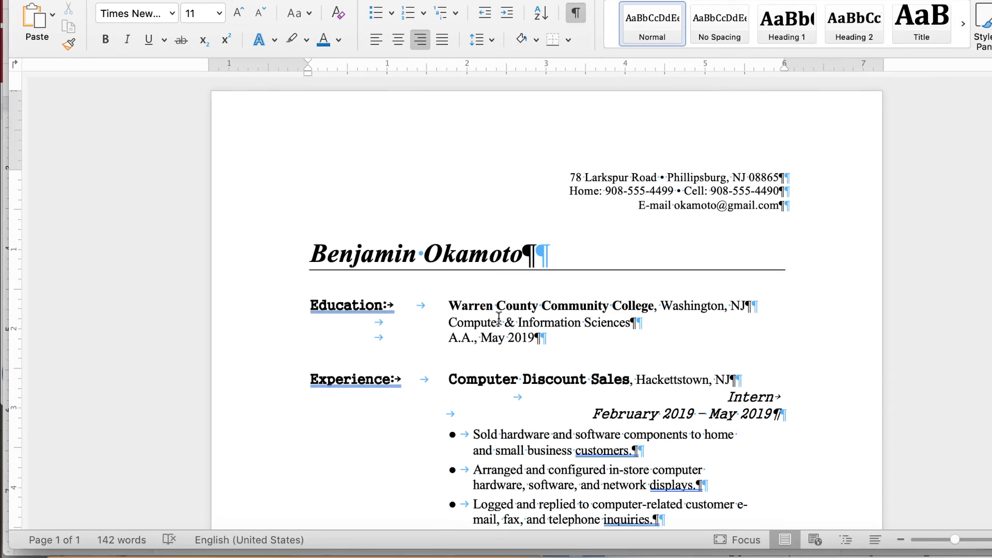
# - Examine the fonts, headings and tab alignment of the downloaded resume in Microsoft Word, from the contact details to the Activities section
pyautogui.scroll(-5, 631, 423)
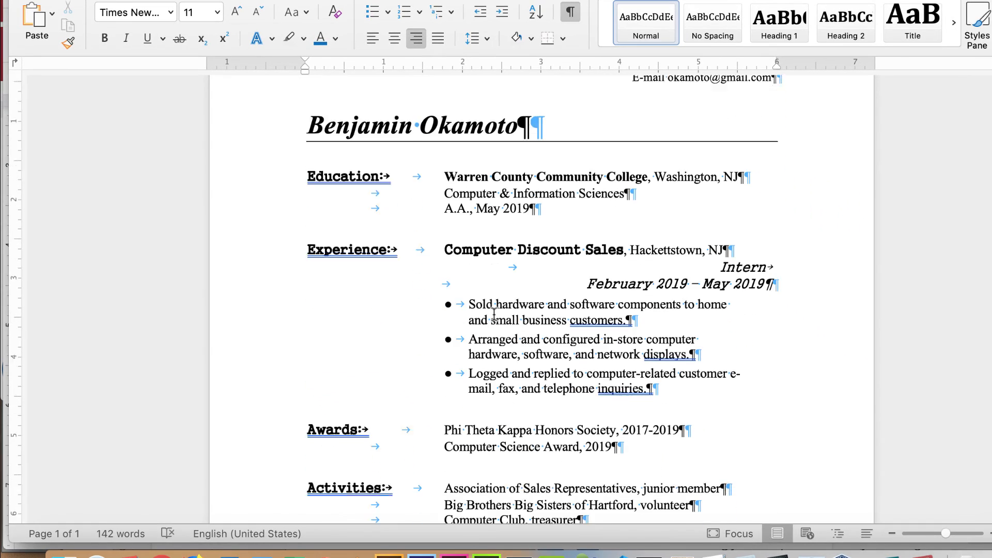
pyautogui.scroll(-1, 494, 313)
pyautogui.scroll(2, 380, 232)
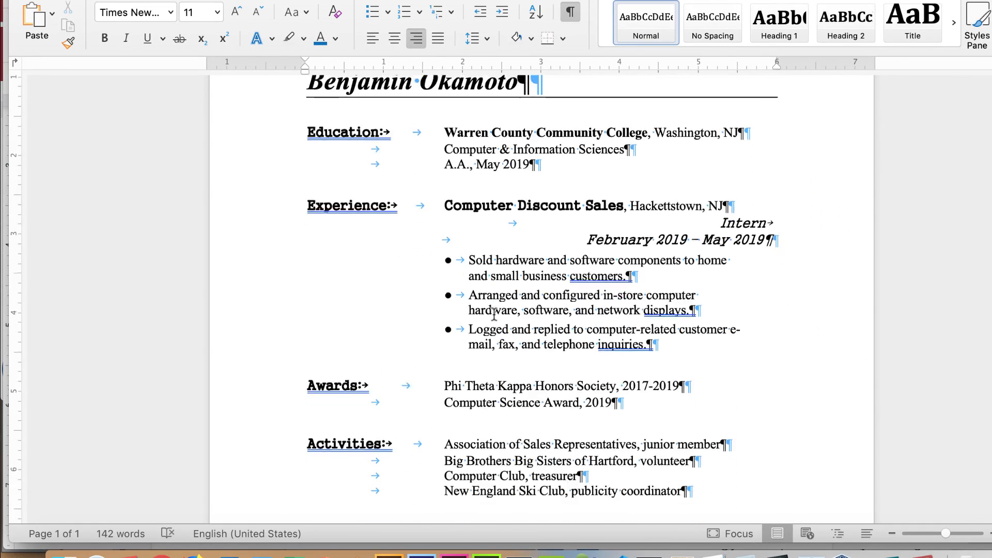
pyautogui.moveTo(379, 167); pyautogui.dragTo(341, 207)
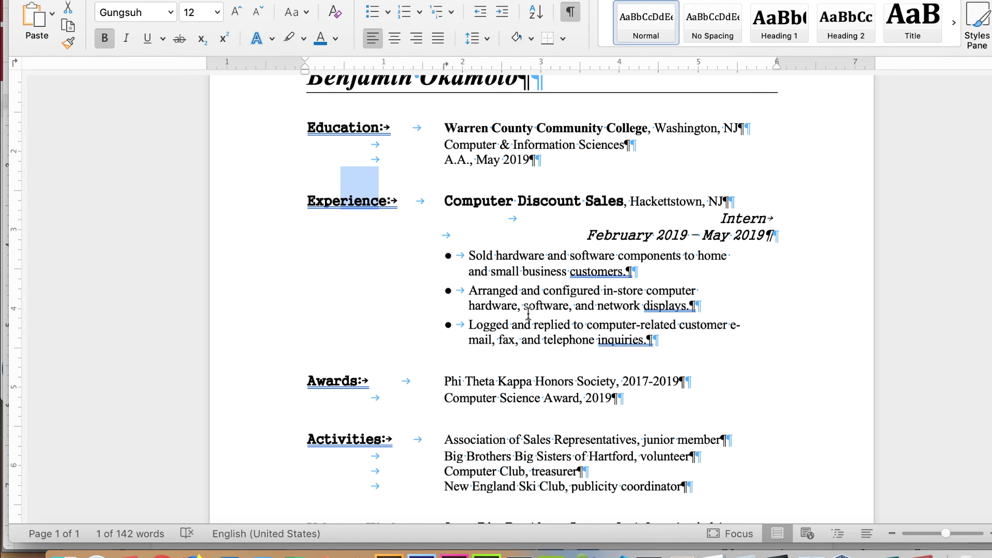
pyautogui.scroll(2, 528, 312)
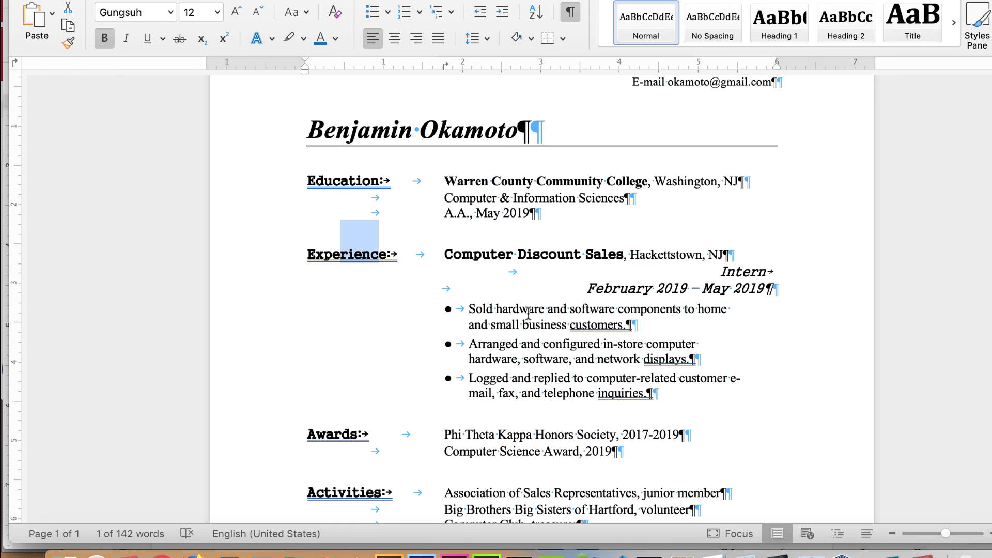
pyautogui.scroll(3, 528, 313)
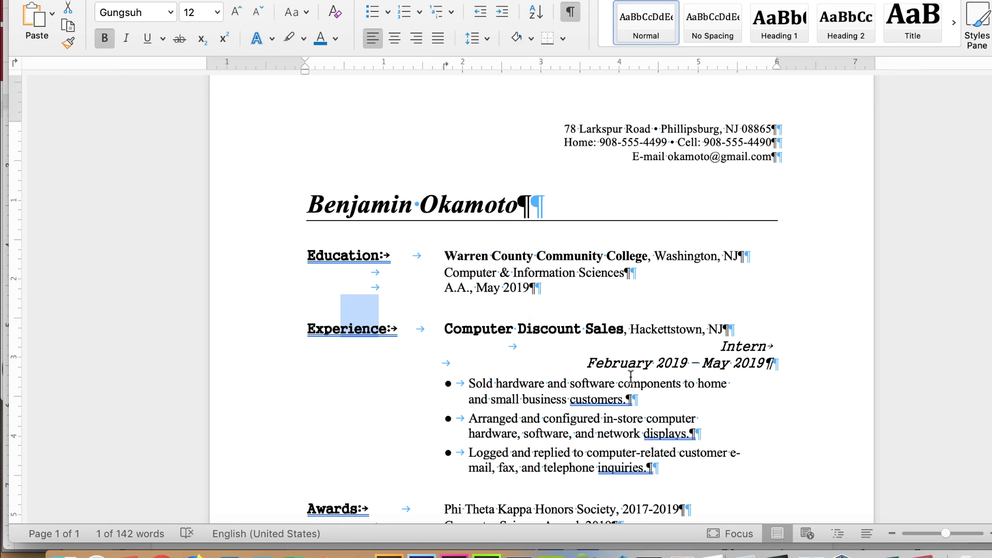
pyautogui.click(758, 455)
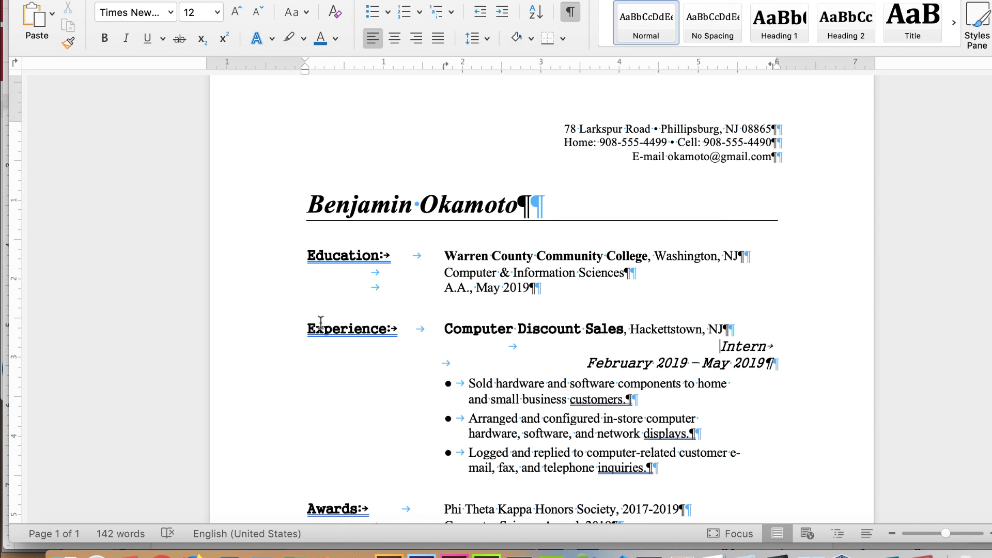
pyautogui.click(283, 272)
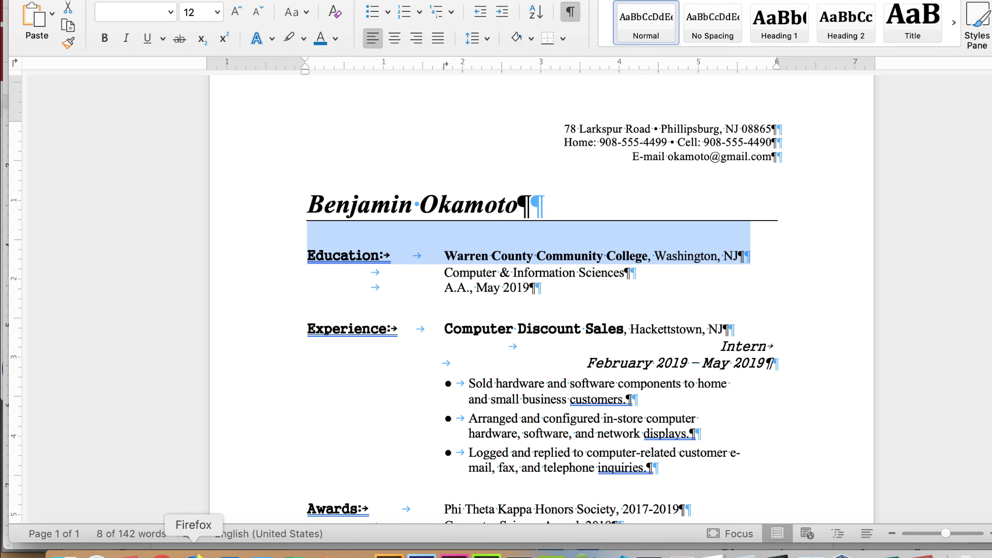
# - Switch back to the resume in Google Docs, deselect the text and review the layout from the contact details to the Volunteer Work section
pyautogui.click(162, 554)
pyautogui.scroll(5, 299, 309)
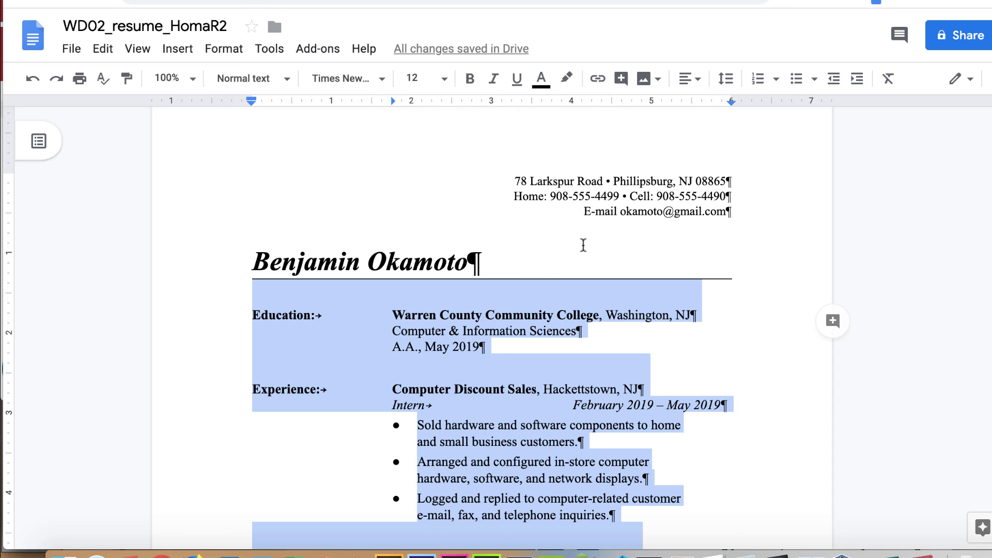
pyautogui.click(583, 244)
pyautogui.scroll(-4, 568, 248)
pyautogui.scroll(3, 545, 249)
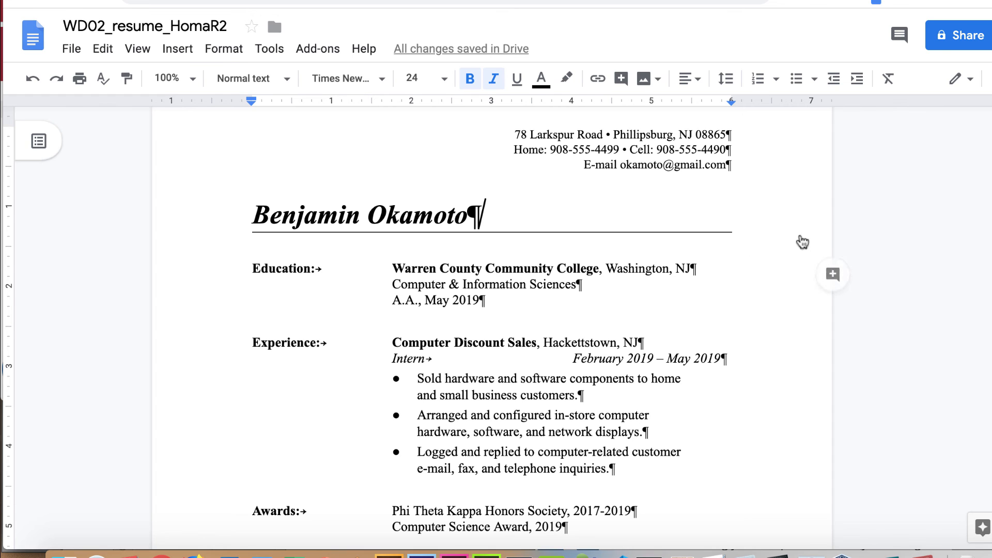
pyautogui.scroll(-2, 759, 242)
pyautogui.scroll(-2, 759, 241)
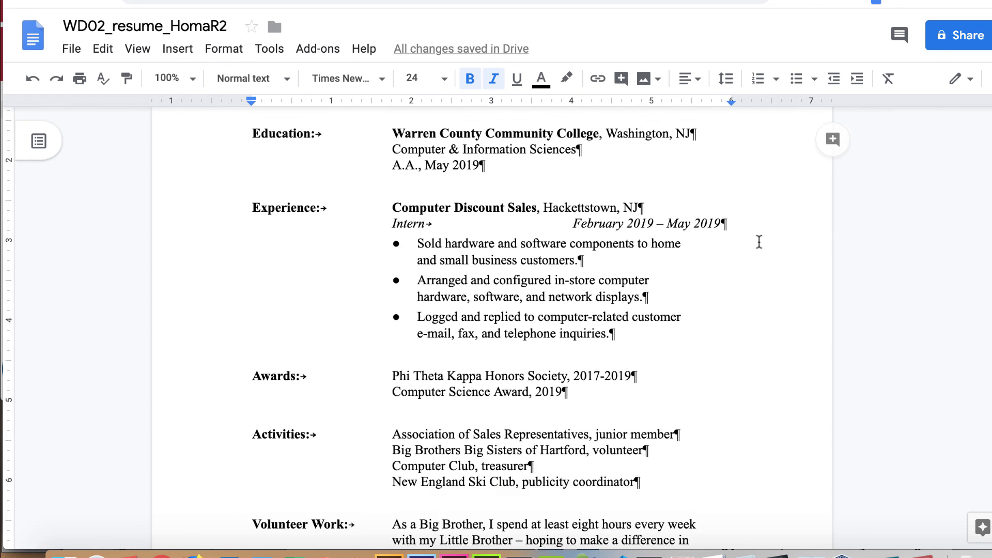
pyautogui.scroll(4, 759, 241)
pyautogui.scroll(-2, 759, 242)
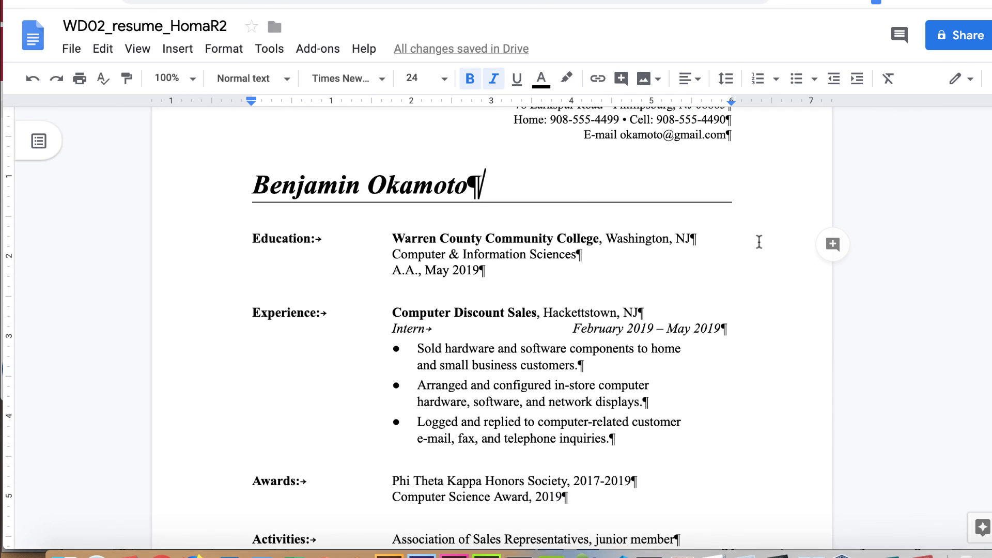
pyautogui.scroll(-4, 686, 324)
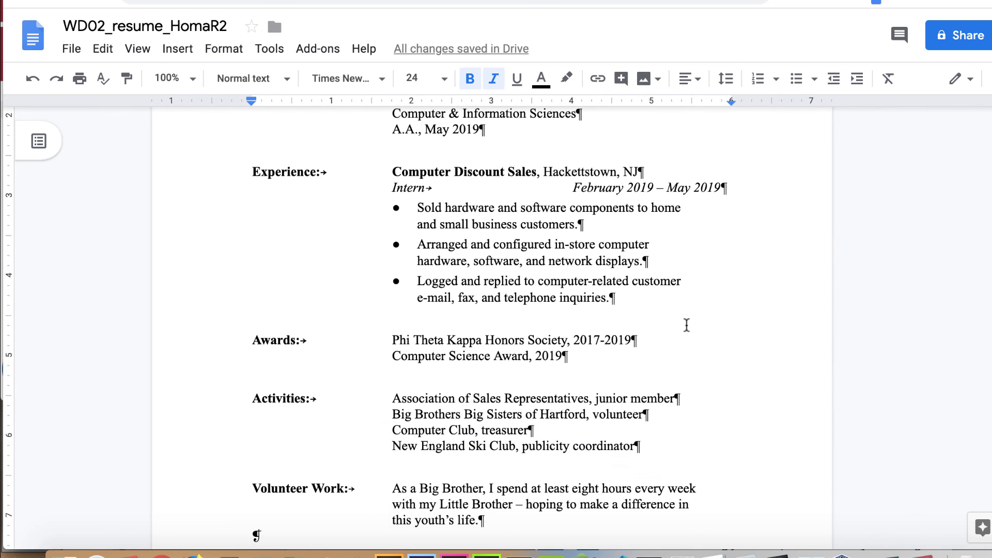
pyautogui.scroll(-3, 686, 325)
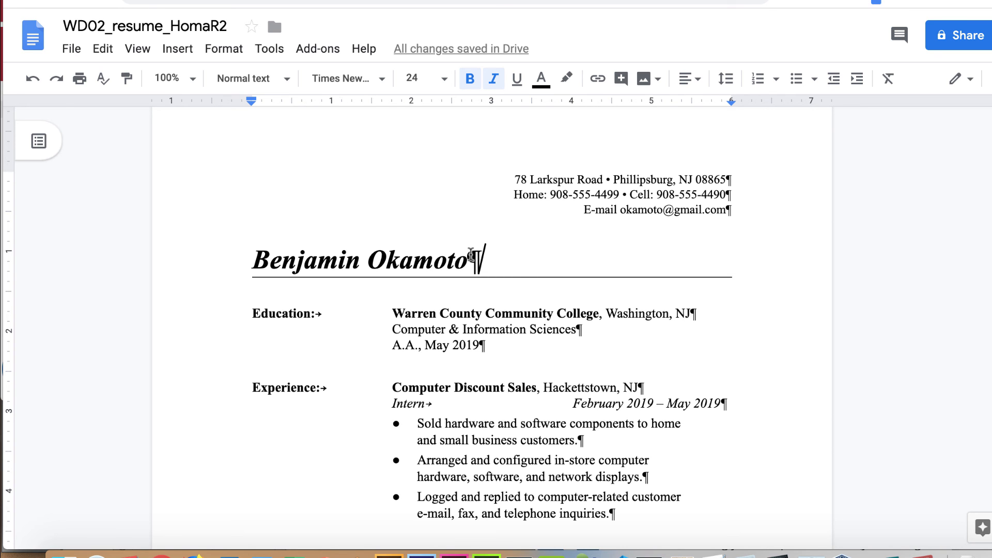
pyautogui.scroll(-3, 655, 362)
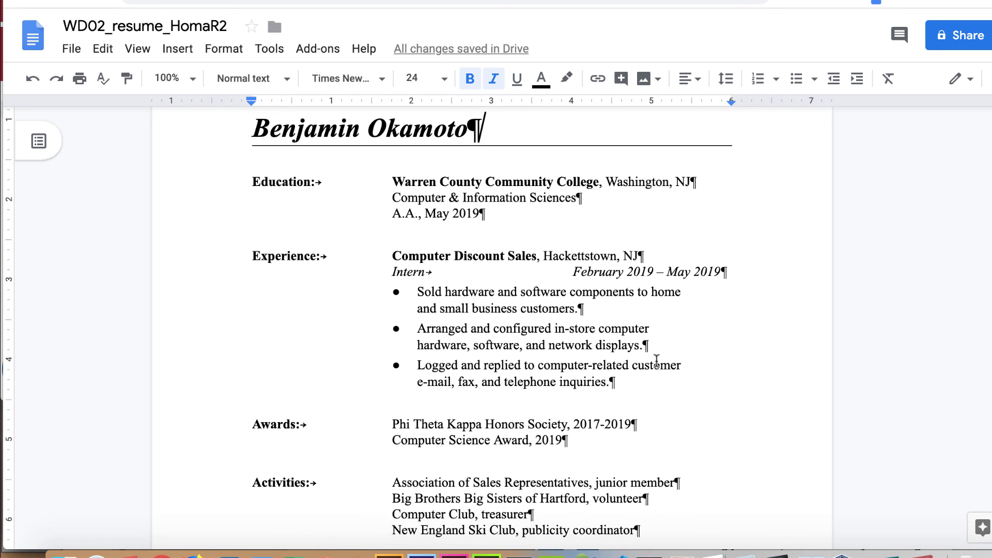
pyautogui.scroll(-2, 706, 364)
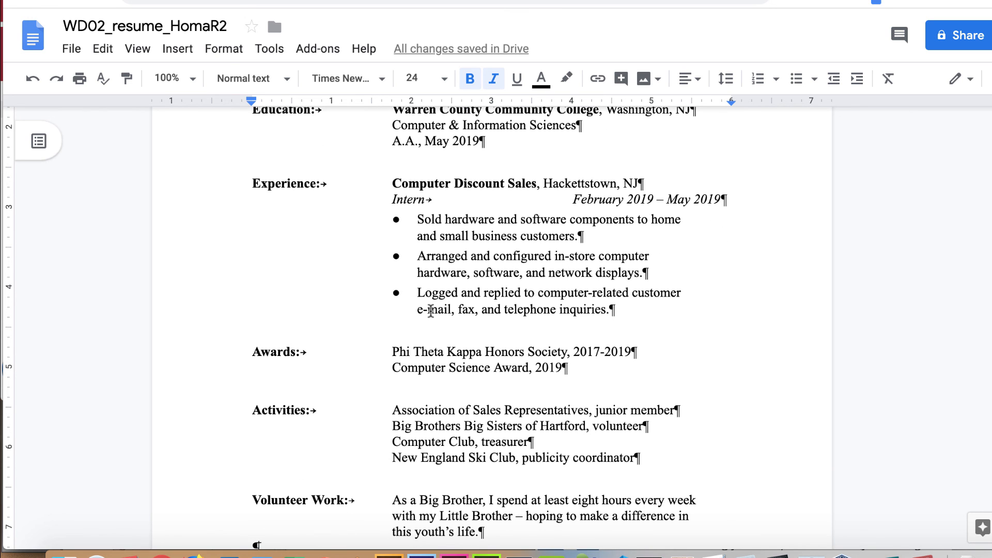
pyautogui.scroll(3, 665, 313)
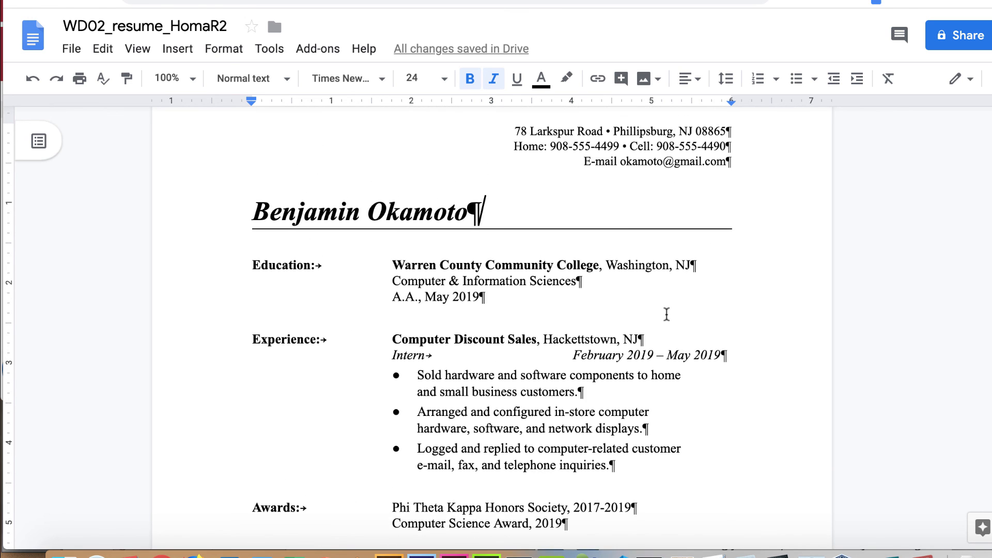
pyautogui.scroll(-8, 709, 296)
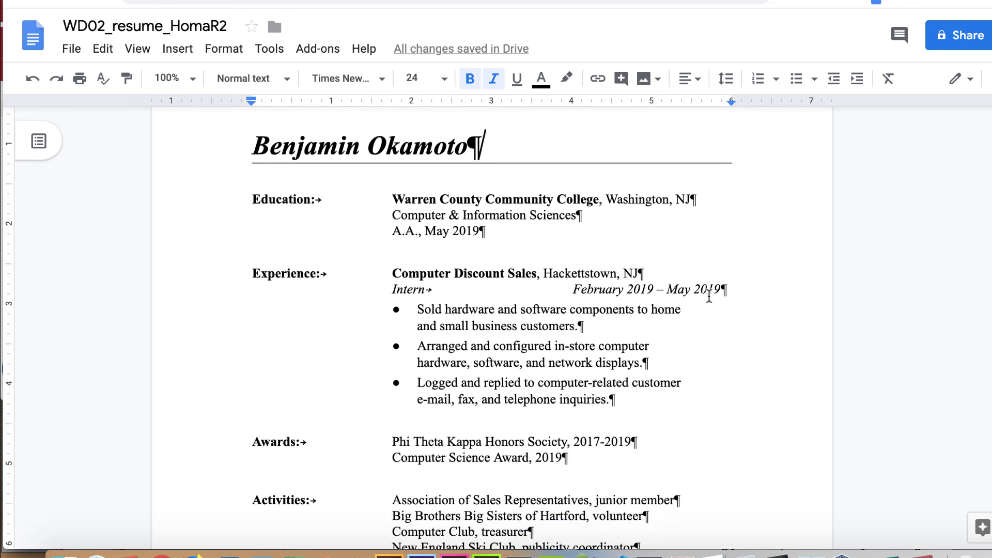
pyautogui.scroll(8, 709, 296)
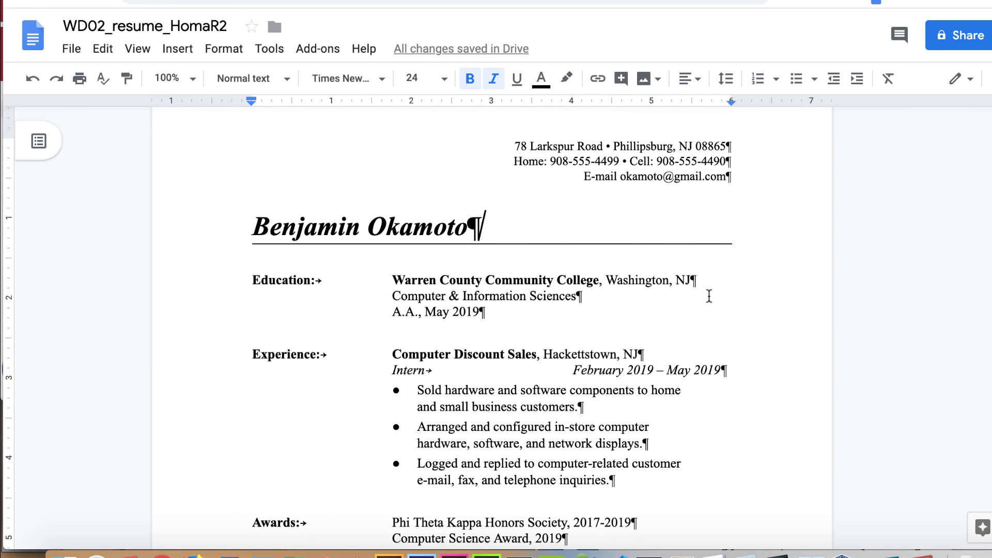
pyautogui.scroll(2, 709, 296)
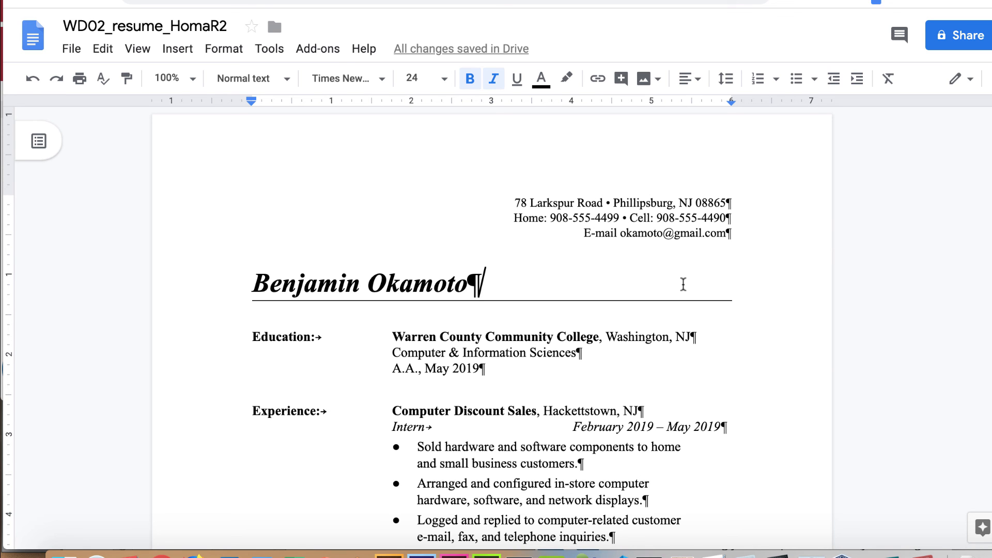
pyautogui.scroll(-2, 682, 284)
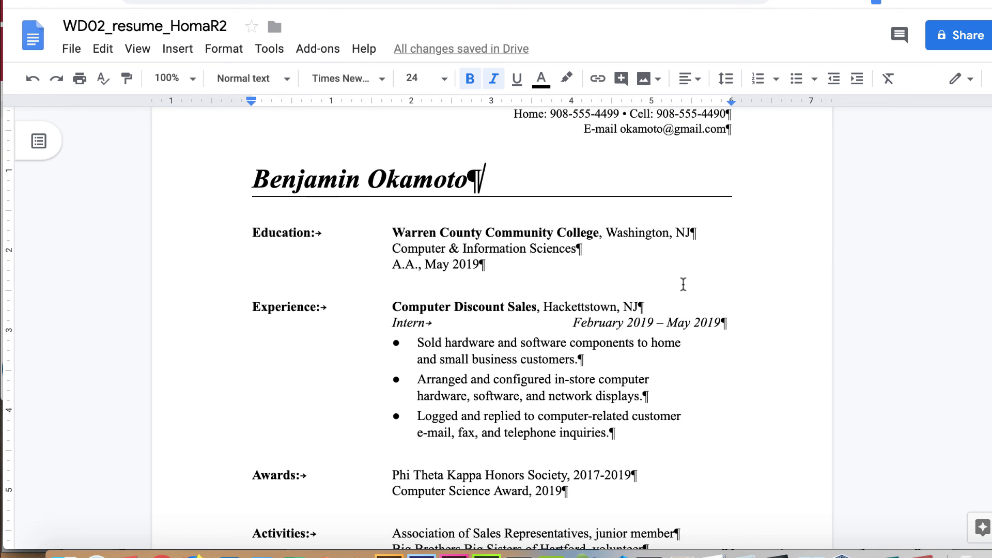
pyautogui.scroll(-2, 682, 282)
pyautogui.scroll(4, 682, 282)
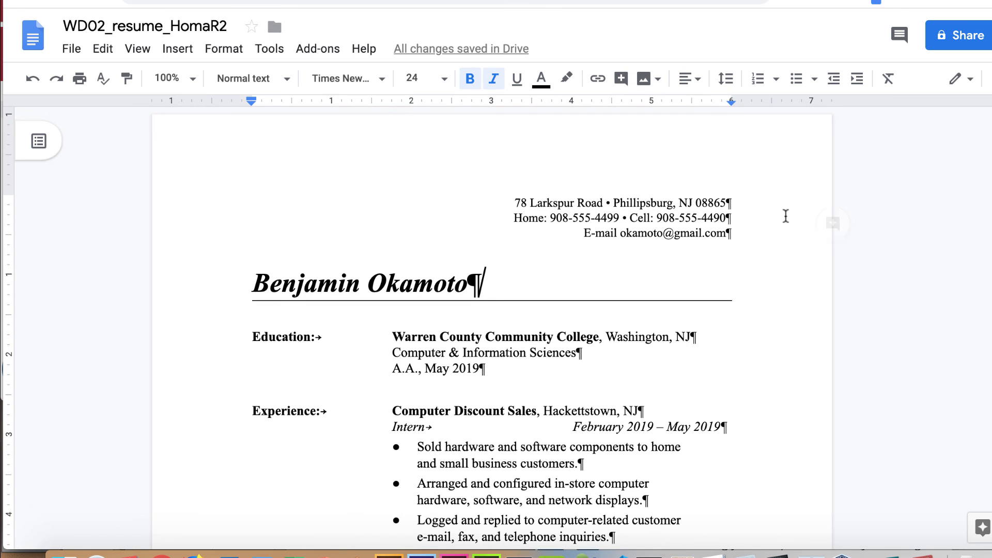
pyautogui.scroll(-2, 653, 202)
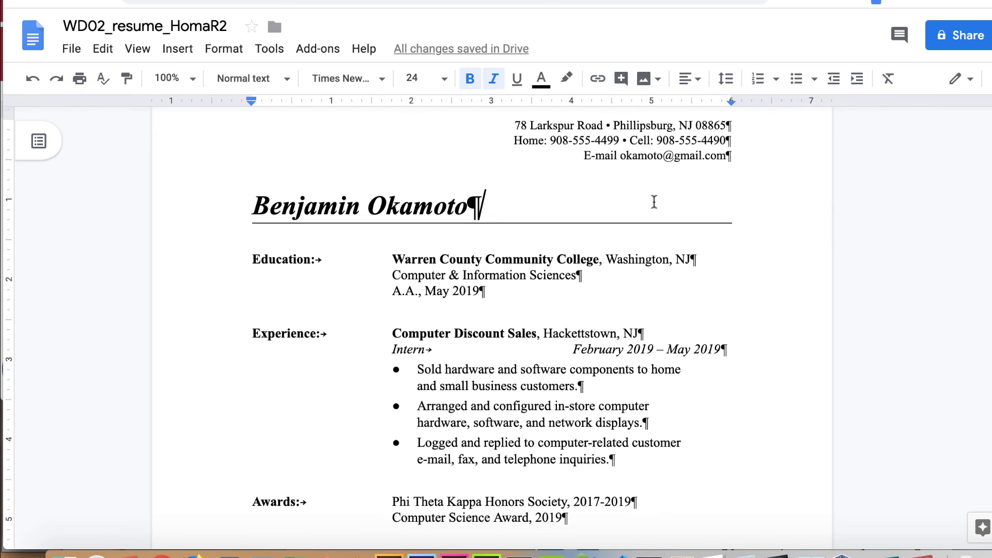
pyautogui.scroll(-1, 692, 206)
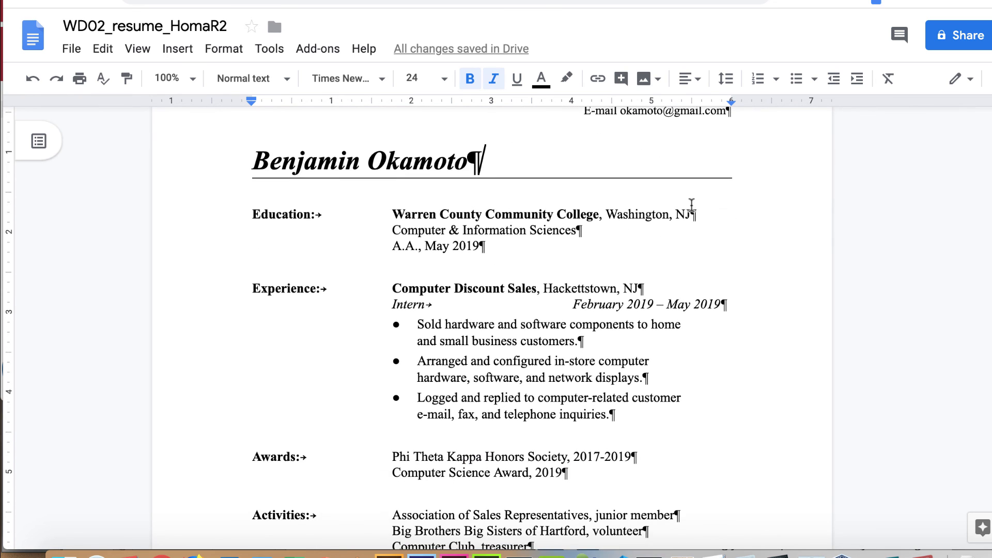
pyautogui.scroll(-1, 713, 235)
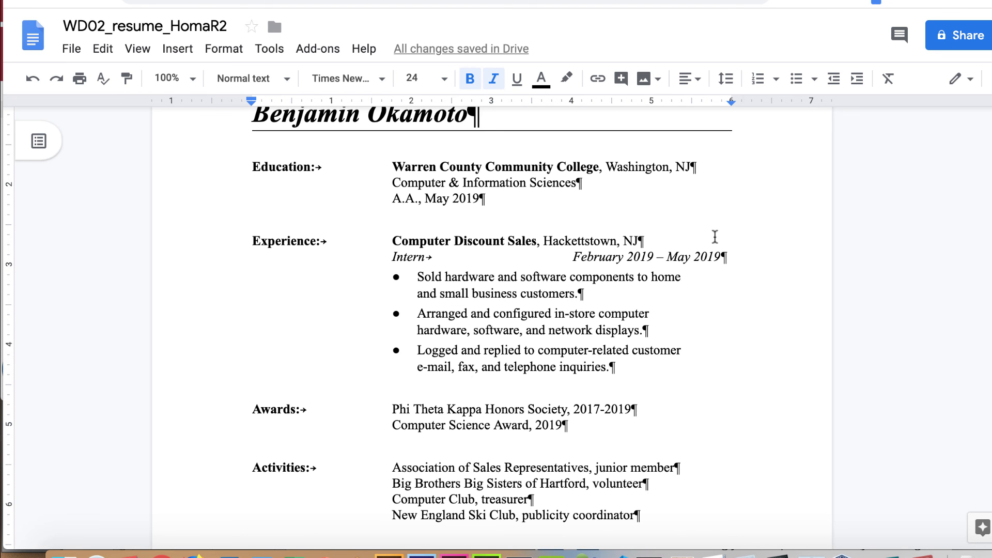
pyautogui.scroll(3, 715, 237)
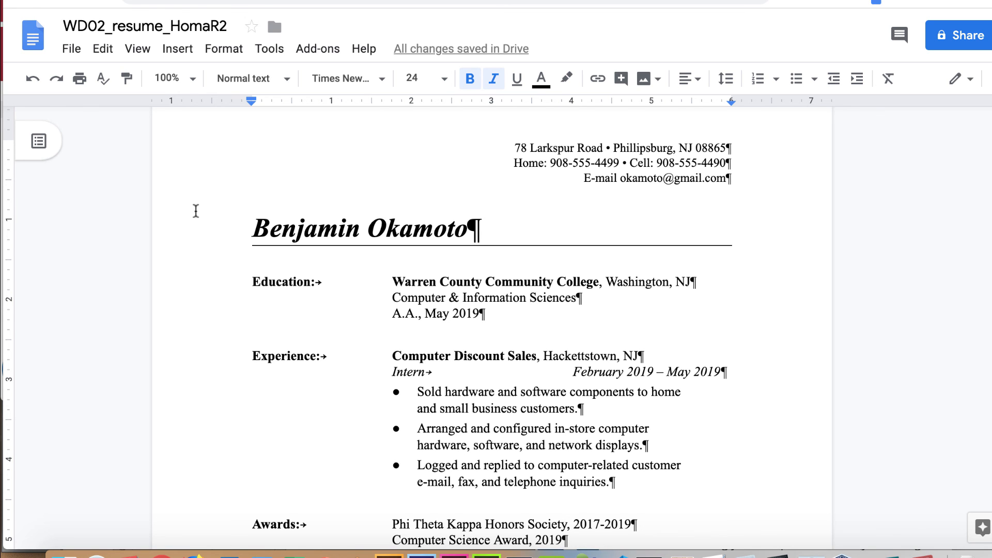
pyautogui.scroll(-1, 196, 211)
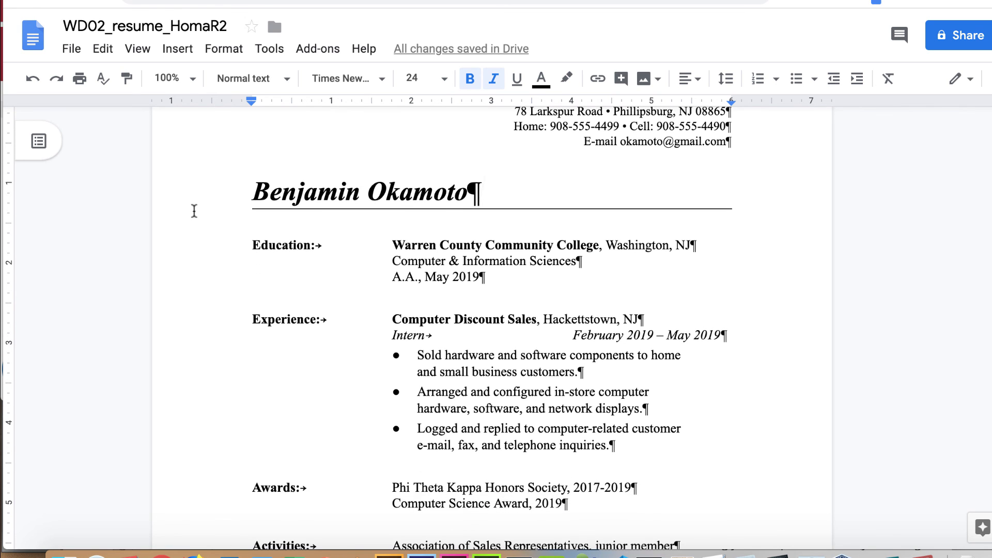
pyautogui.scroll(3, 194, 211)
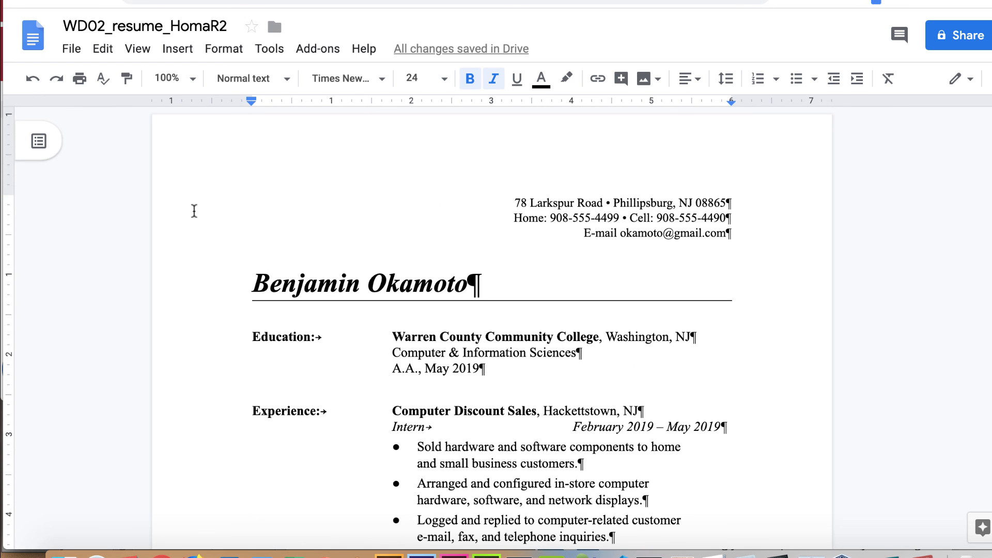